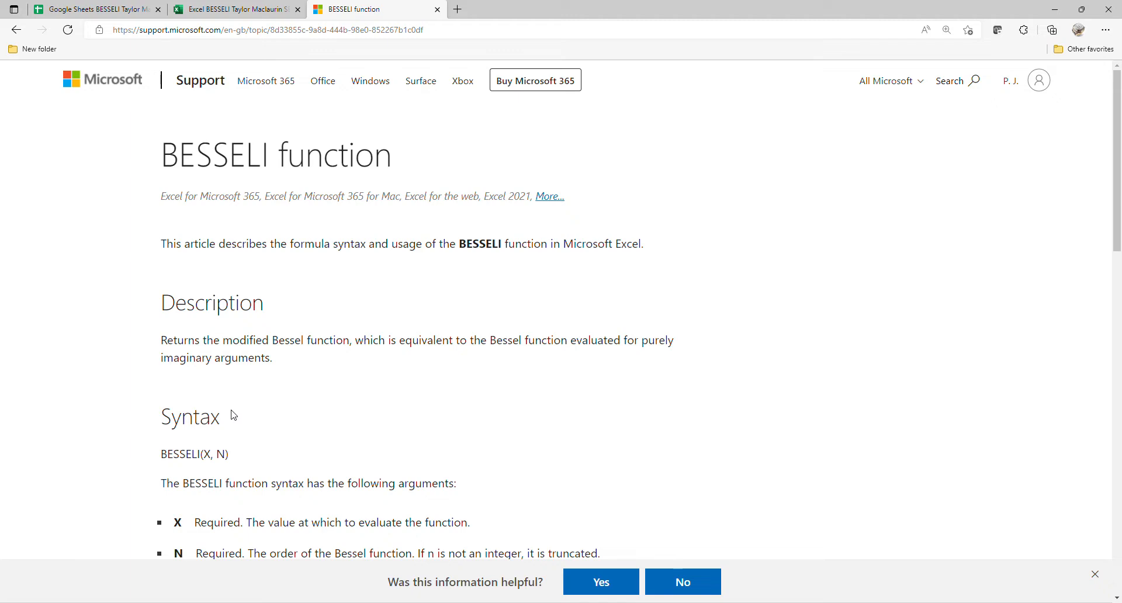
Step: Read through the syntax, remarks and example in the BESSELI function article
scroll(236, 402, down, 1)
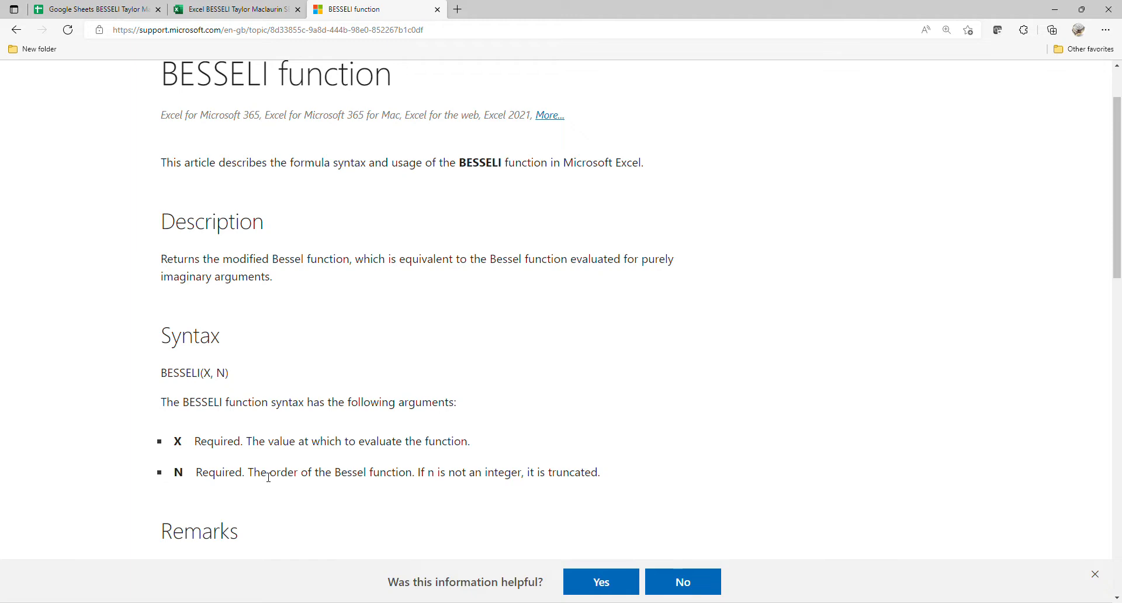
scroll(268, 474, down, 8)
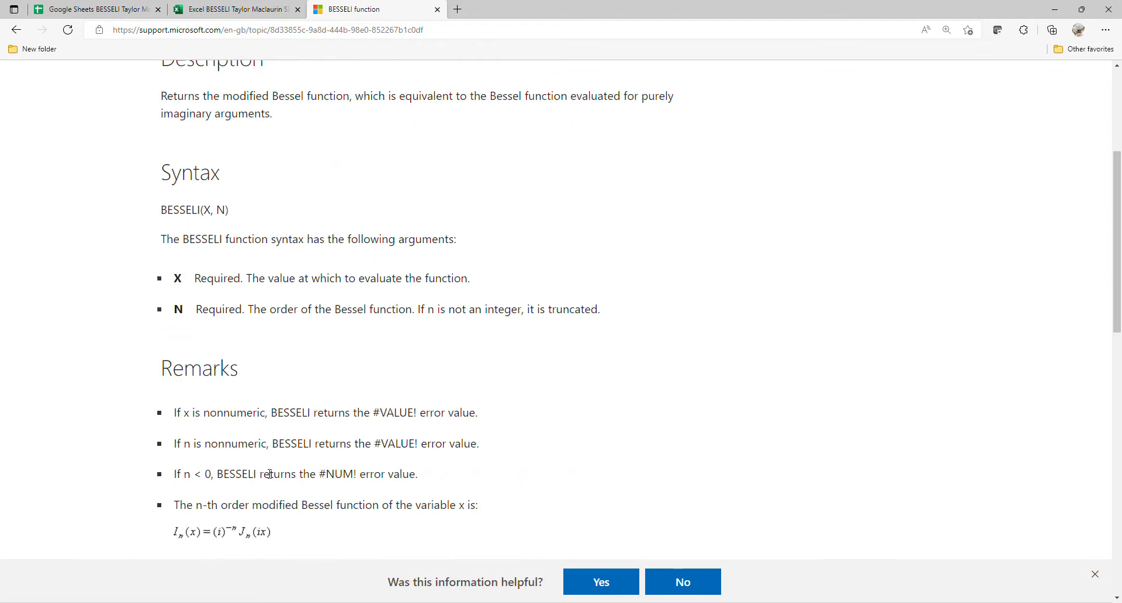
scroll(222, 404, up, 2)
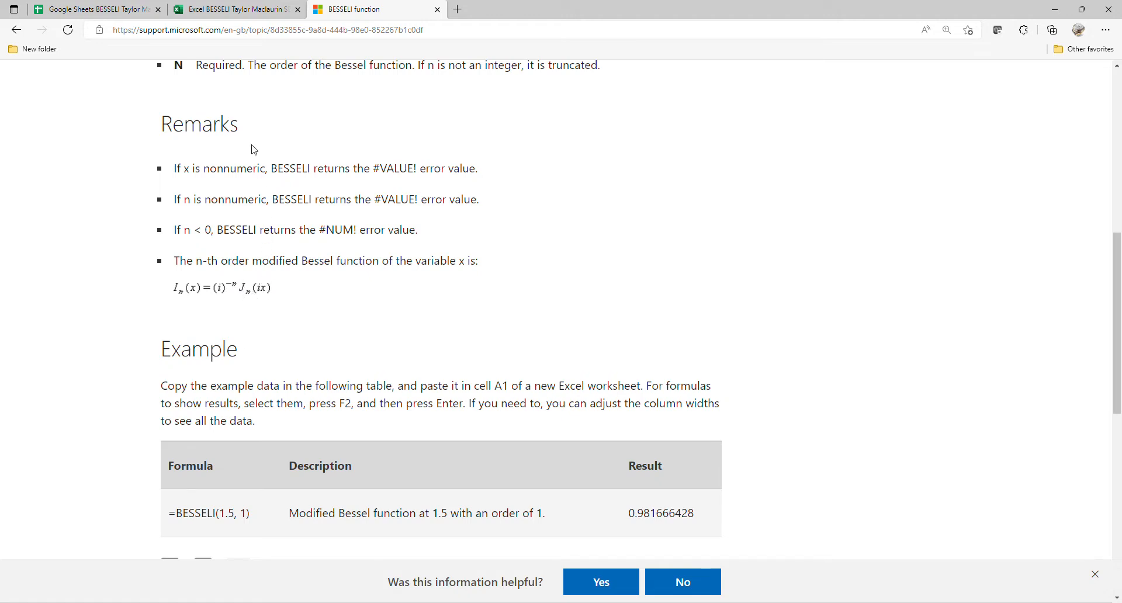
Step: Switch to the Excel BESSELI workbook and enter =BESSELI(A3:A9,B12) in cell B3
click(233, 10)
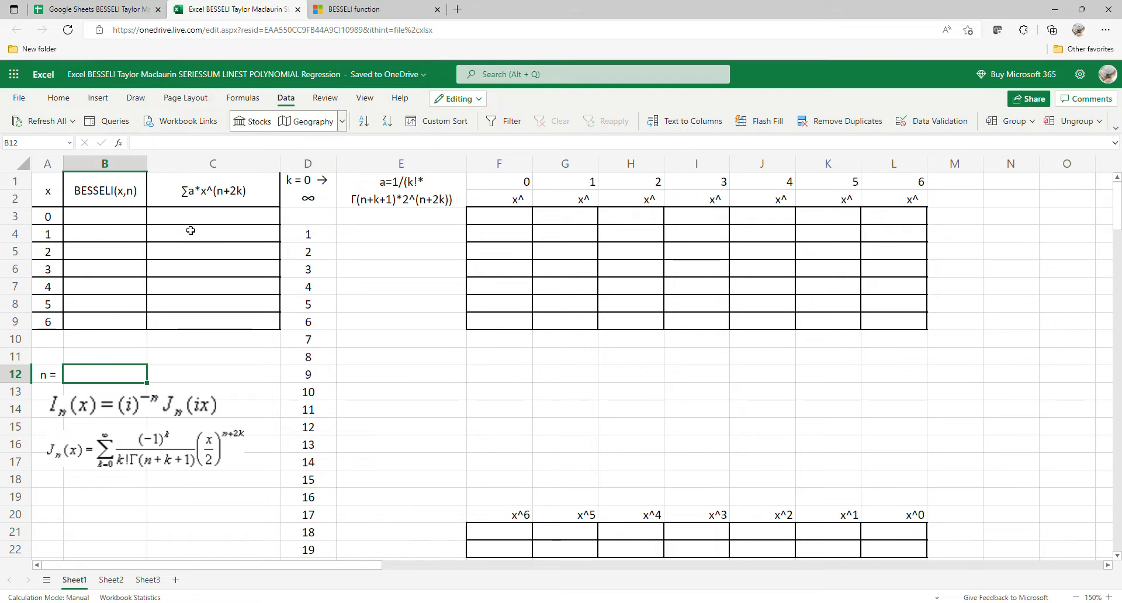
click(134, 217)
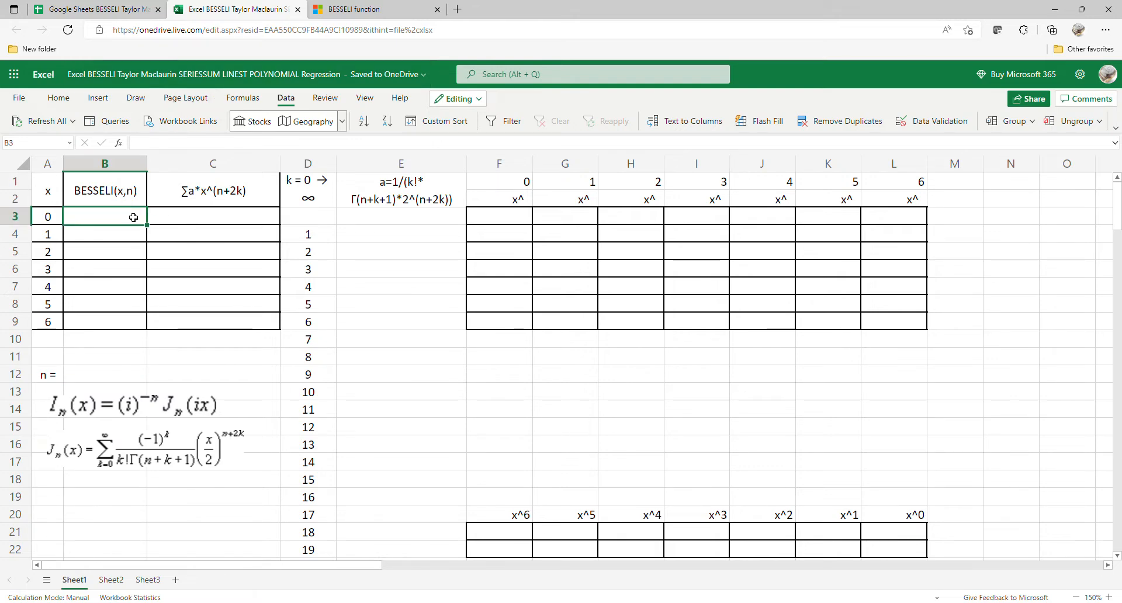
text(=be)
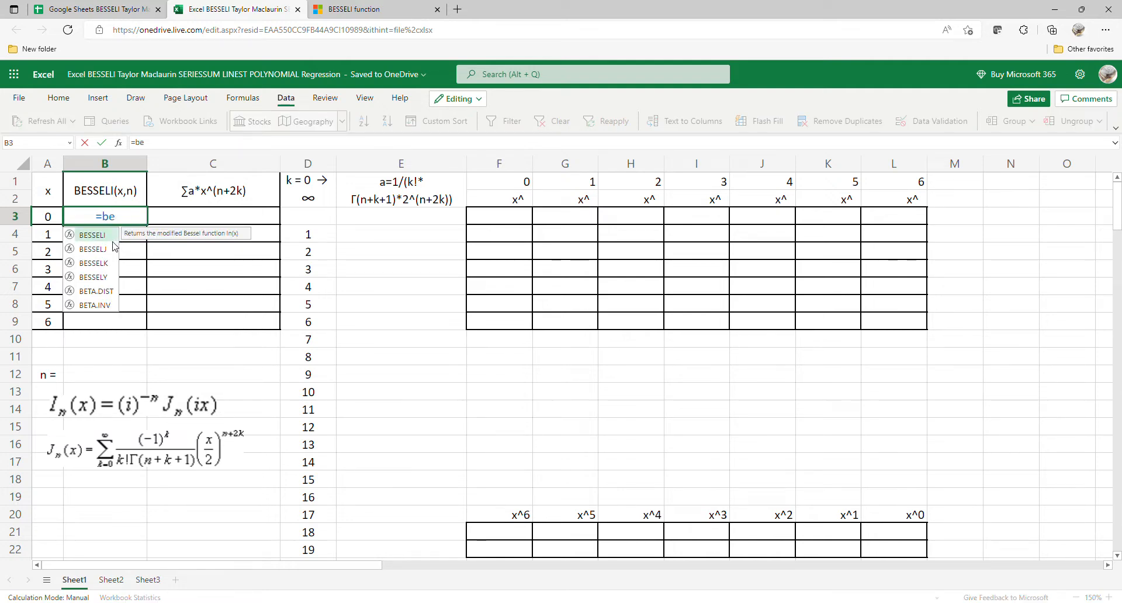
double_click(117, 237)
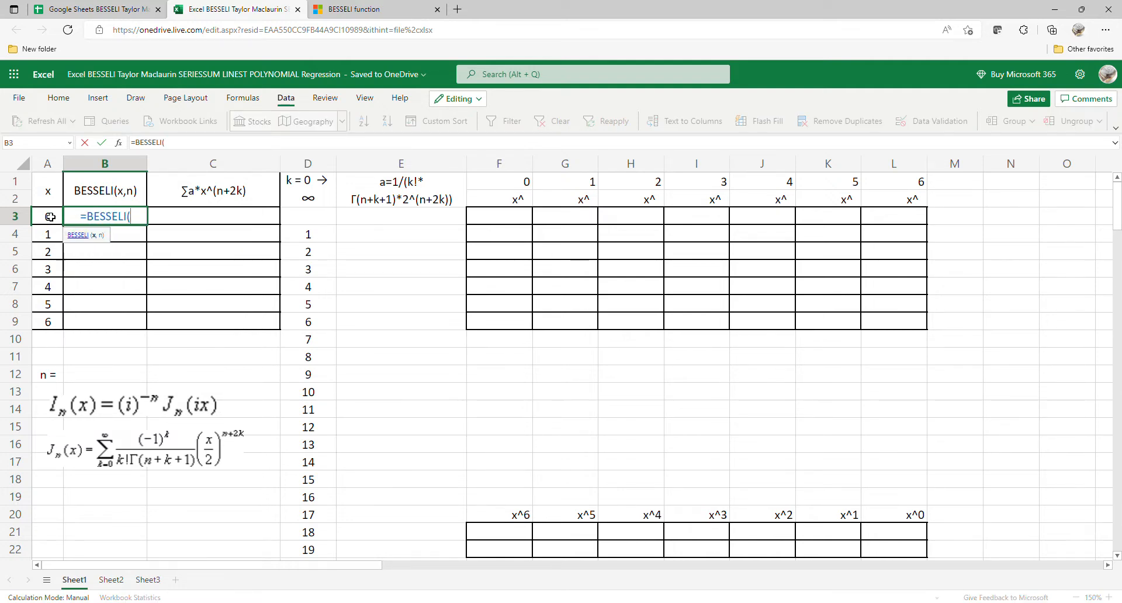
drag(49, 217, 52, 325)
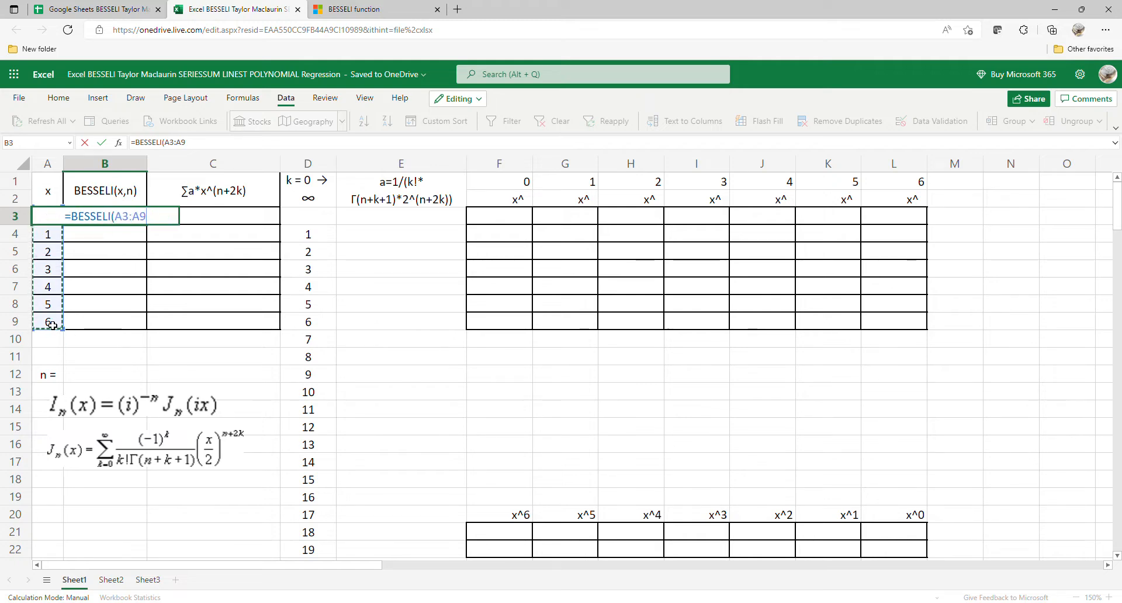
text(,)
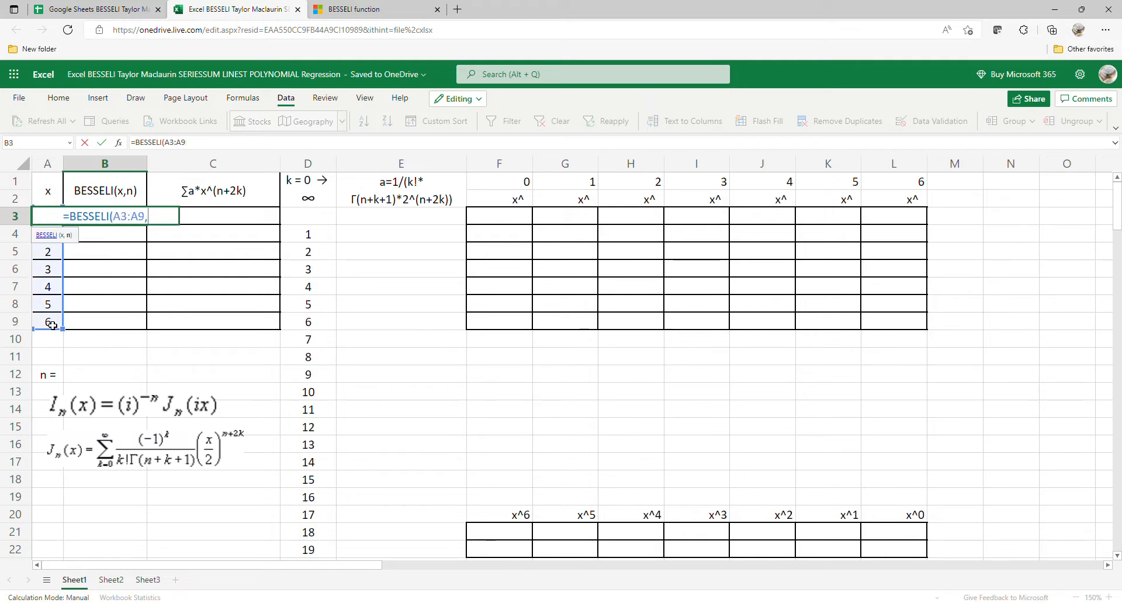
click(106, 379)
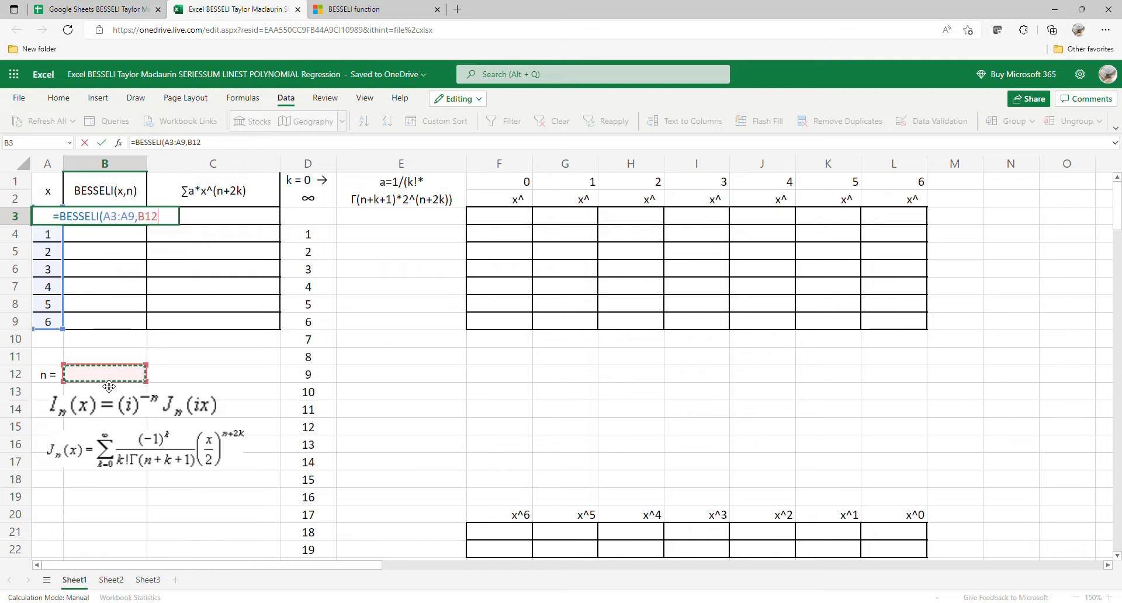
key(Return)
Step: Add list data validation to the n cell B12 with the source items 0,1,2
click(106, 380)
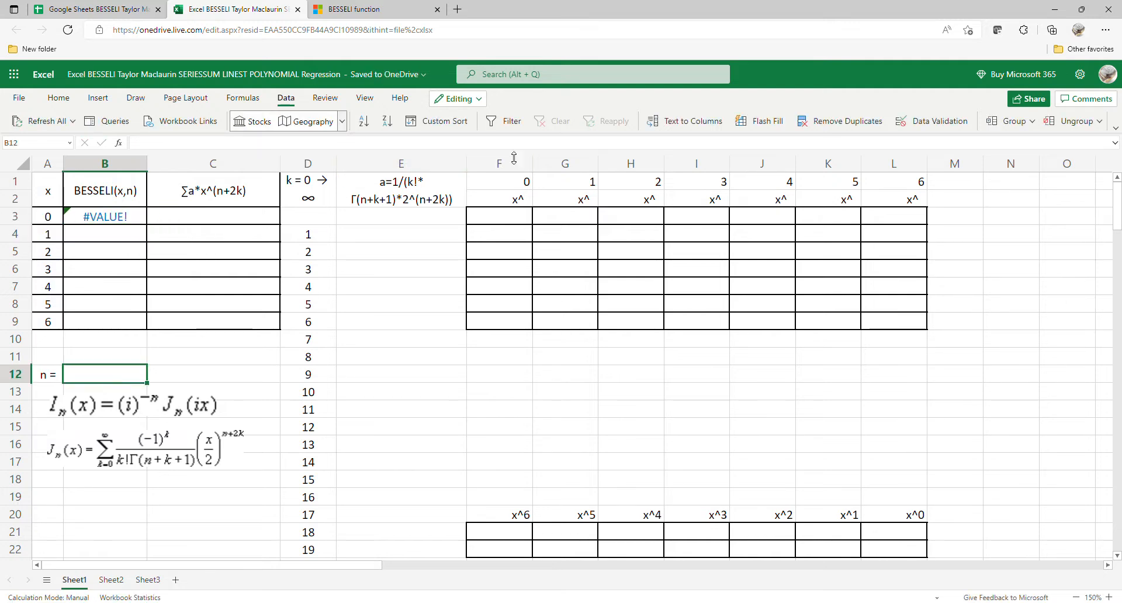
click(934, 121)
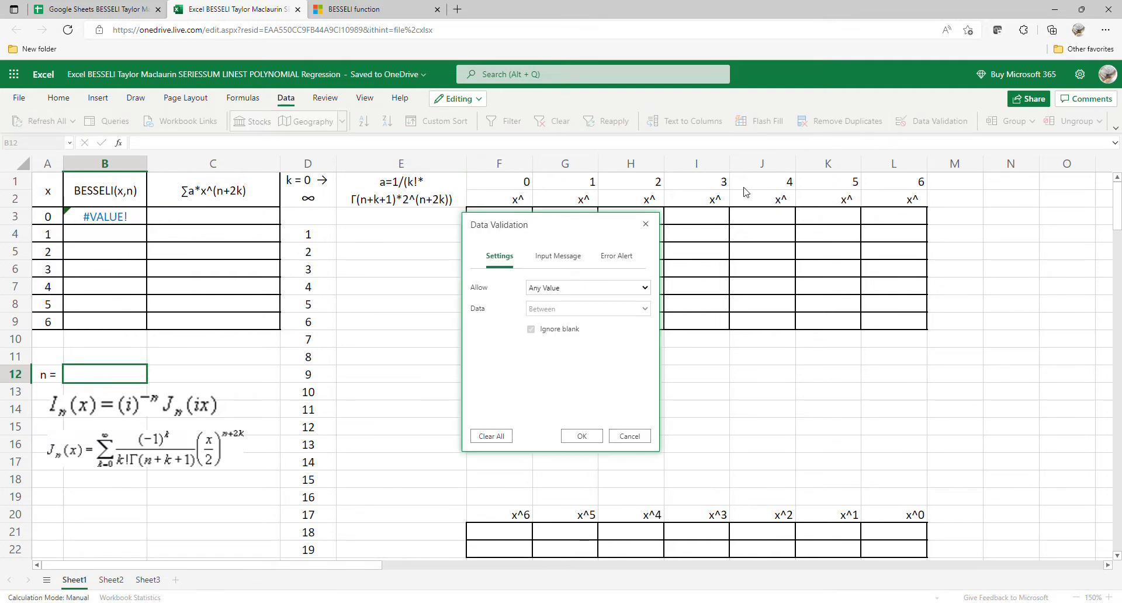
click(585, 290)
click(568, 340)
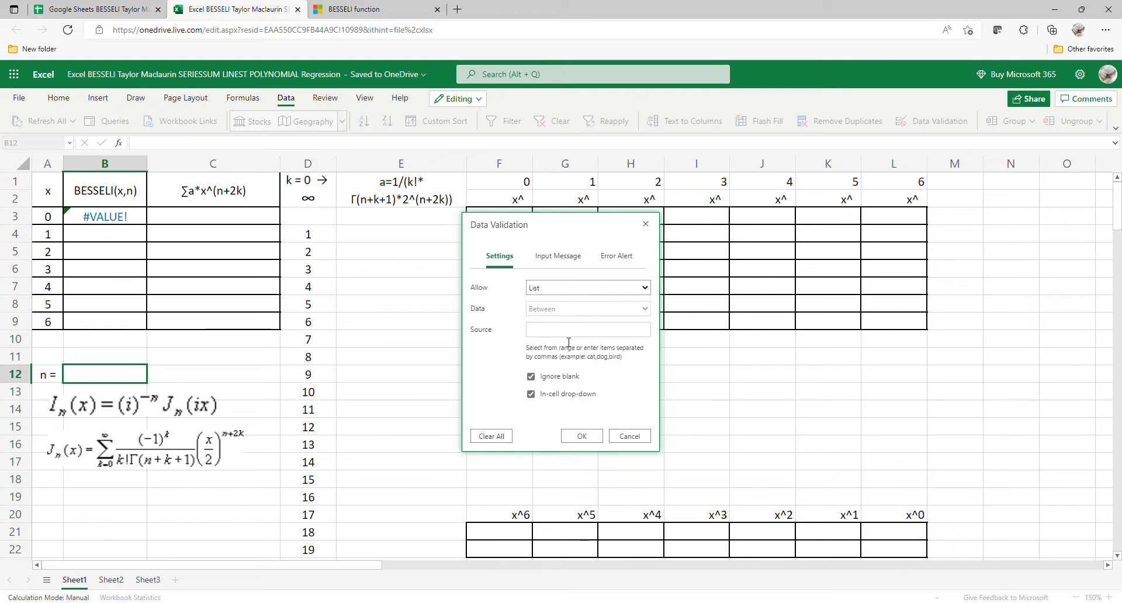
click(566, 336)
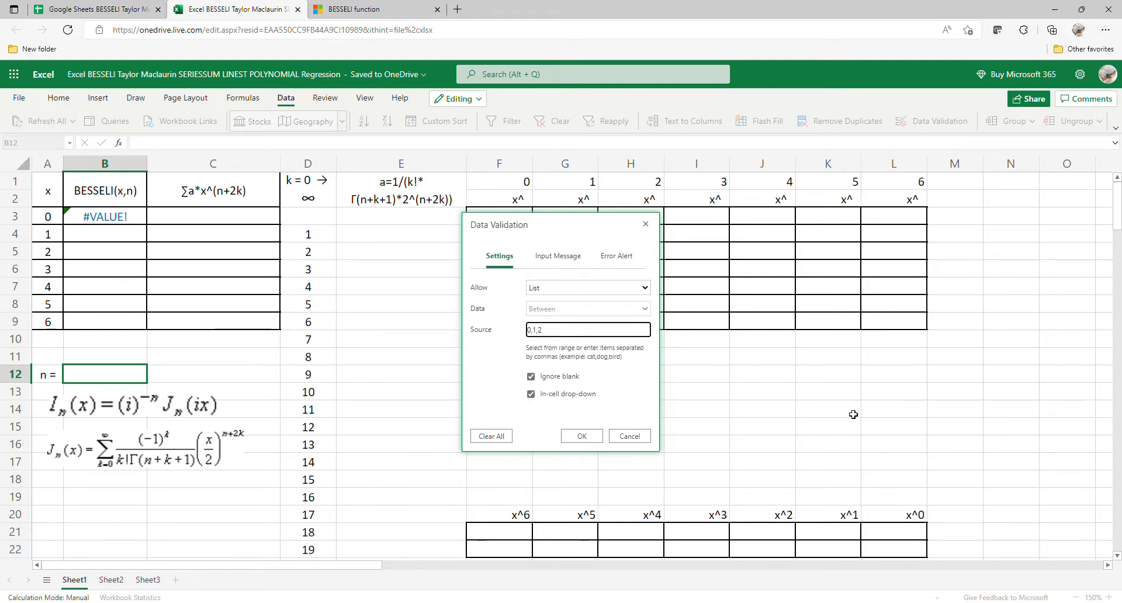
click(582, 436)
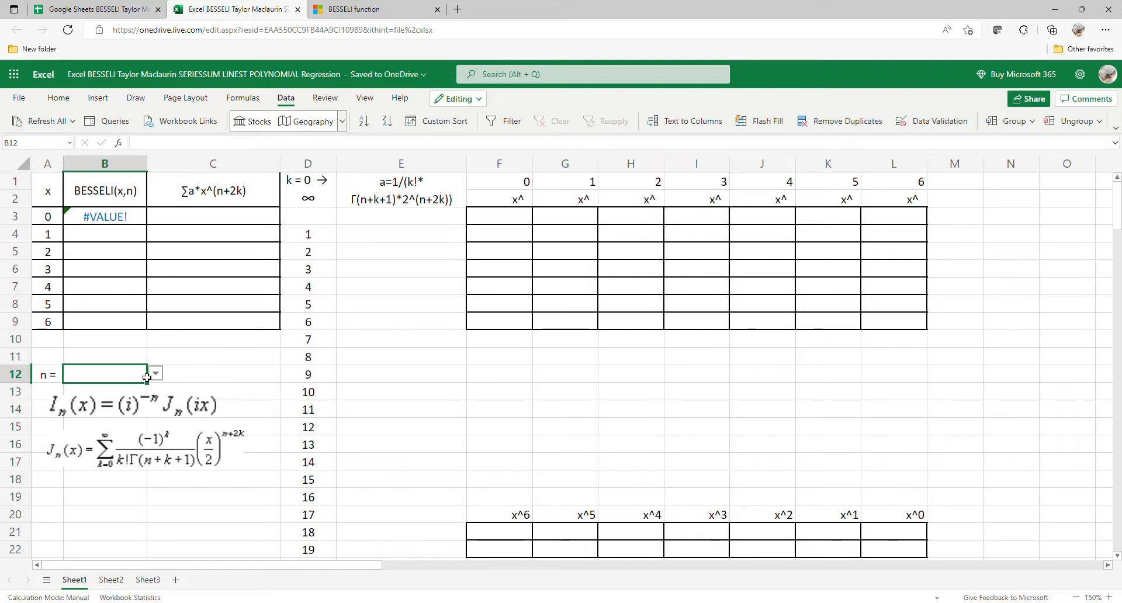
Step: Choose 0 as the n value in B12 and reload the workbook page to recalculate
click(155, 374)
click(115, 395)
click(209, 377)
click(138, 229)
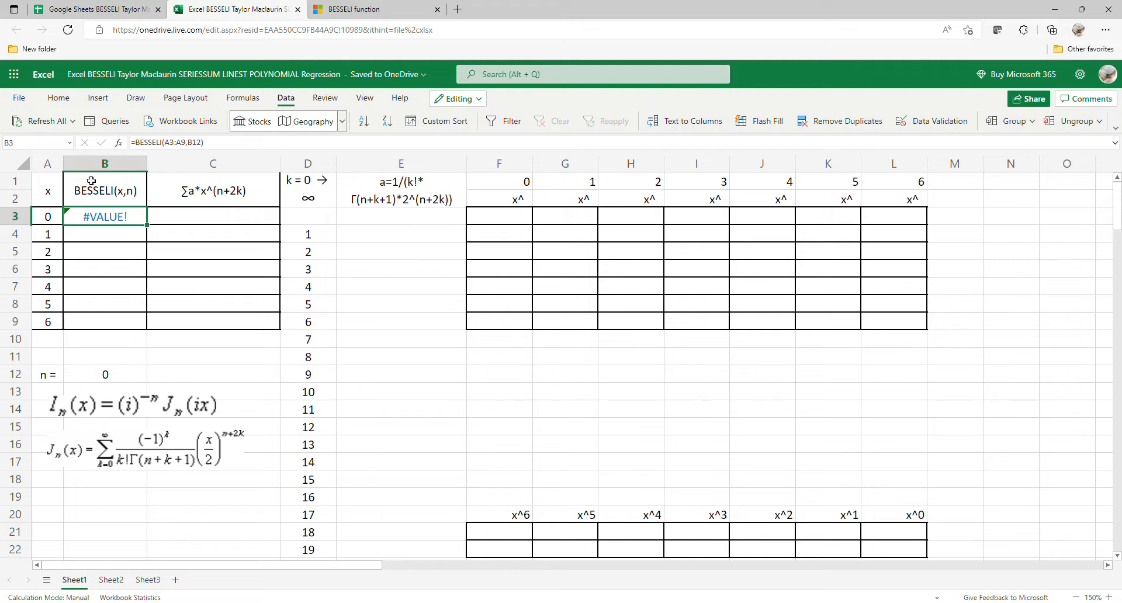
click(68, 29)
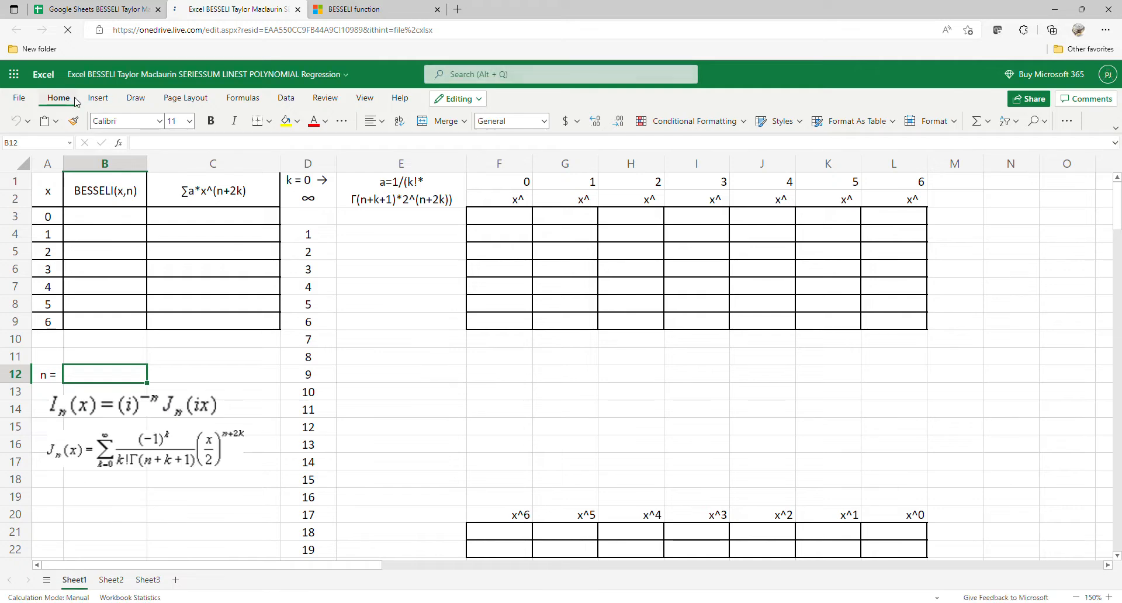
Step: Check cells B3 and B12 and reload the workbook page once more to restore the saved entries
click(124, 217)
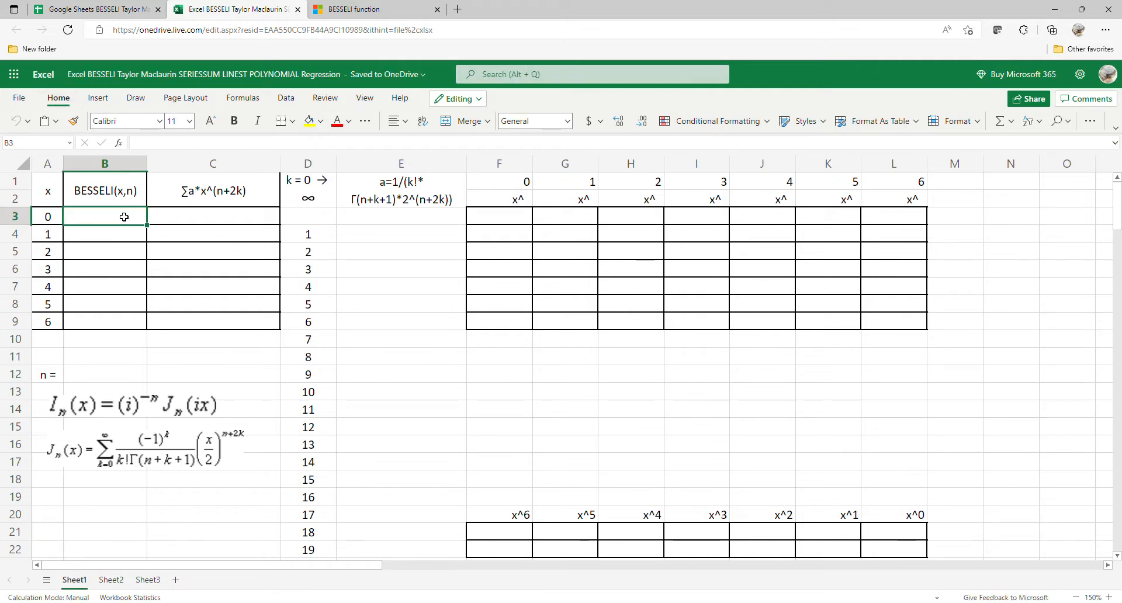
click(188, 344)
click(124, 379)
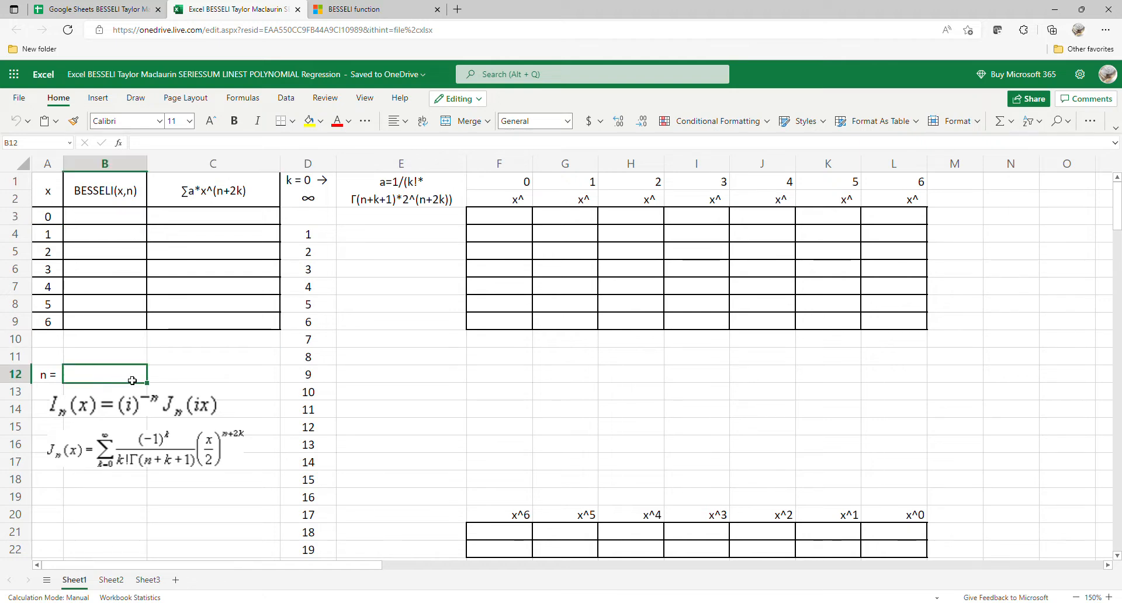
click(175, 378)
click(120, 224)
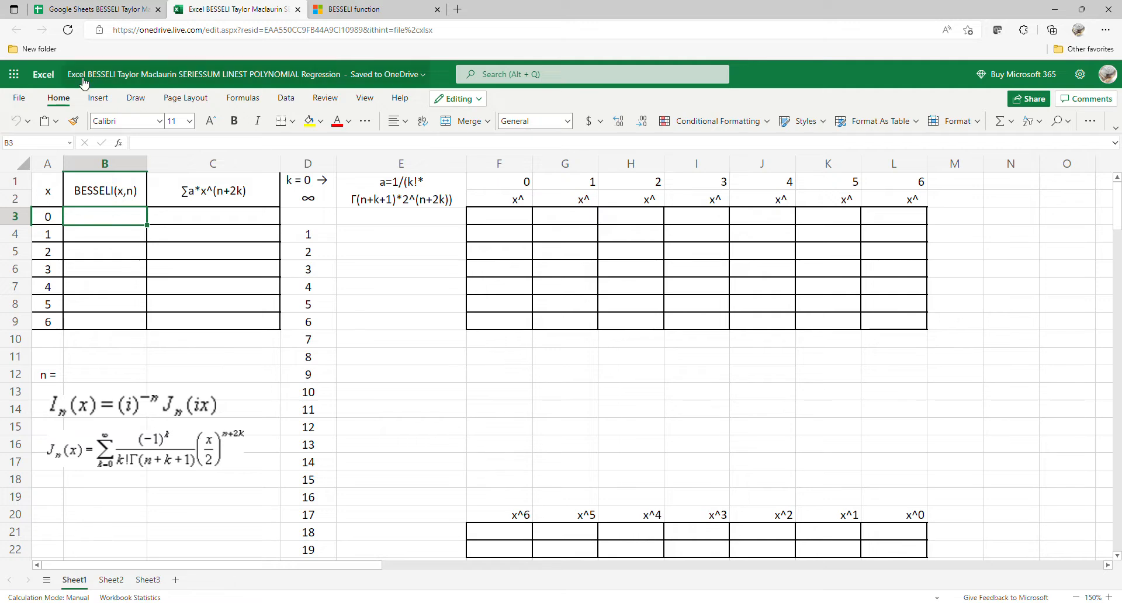
click(68, 34)
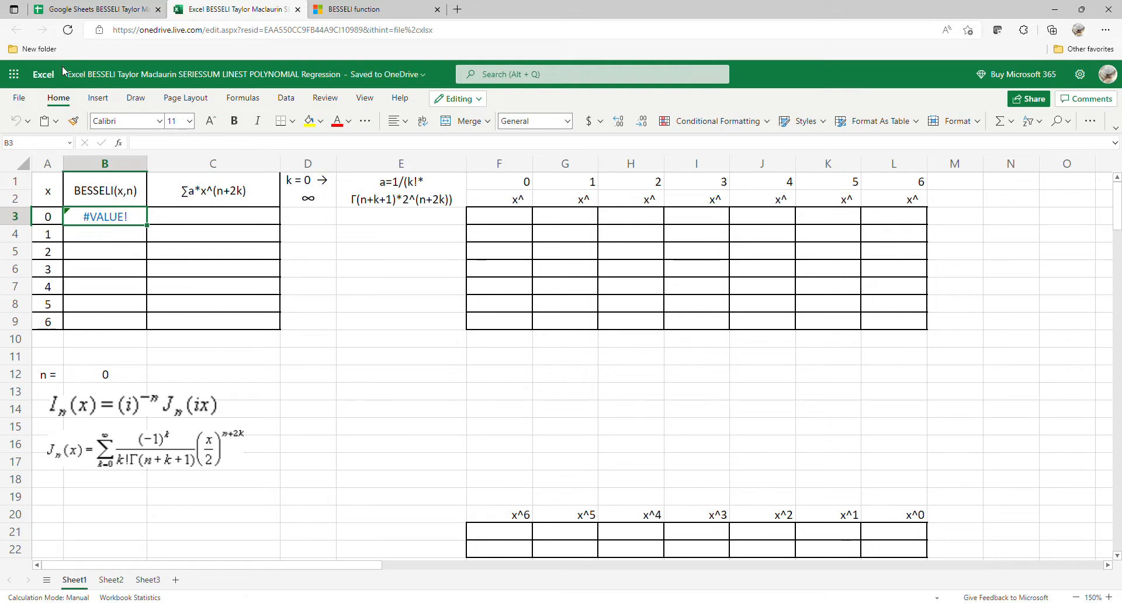
Step: Change the formula in B3 to =BESSELI(A3,B$12), using a single x cell and a fixed row for n
double_click(122, 220)
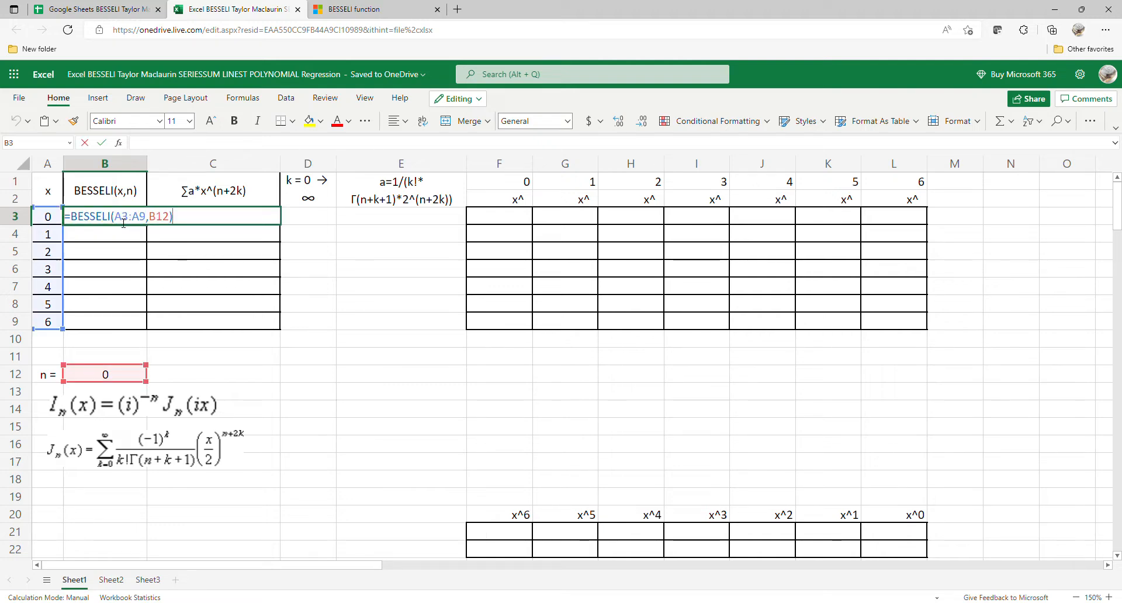
click(155, 218)
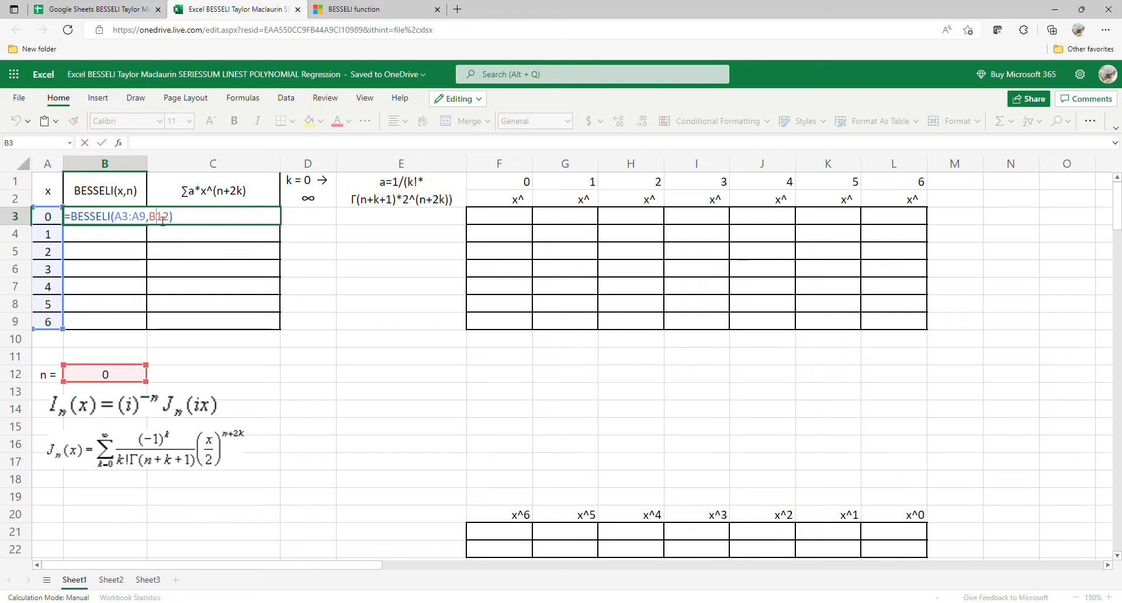
text($)
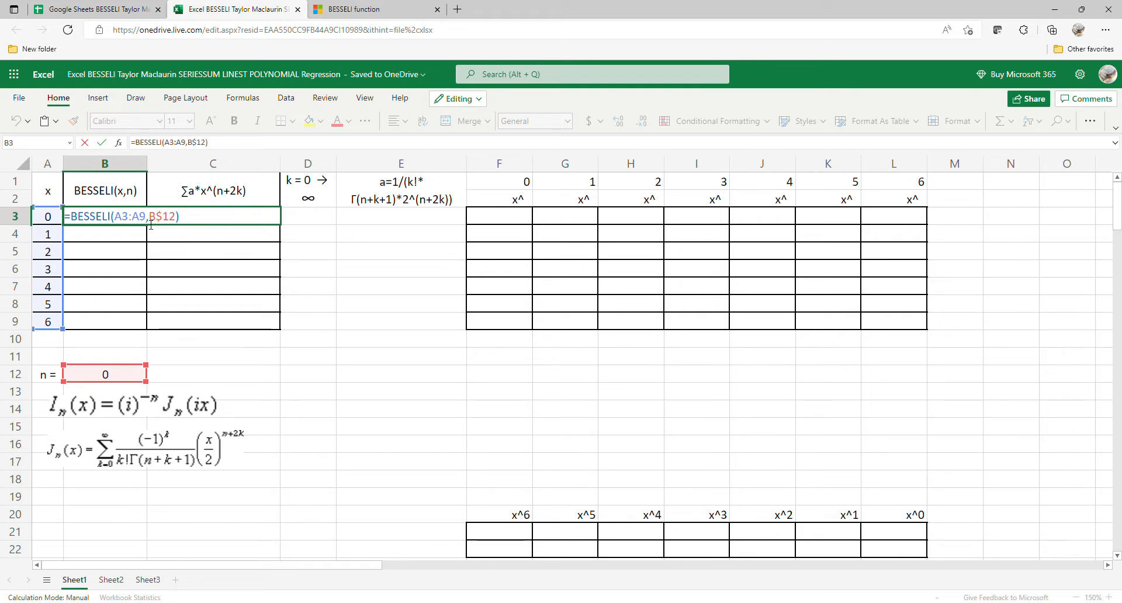
drag(147, 226, 136, 226)
key(BackSpace)
key(Return)
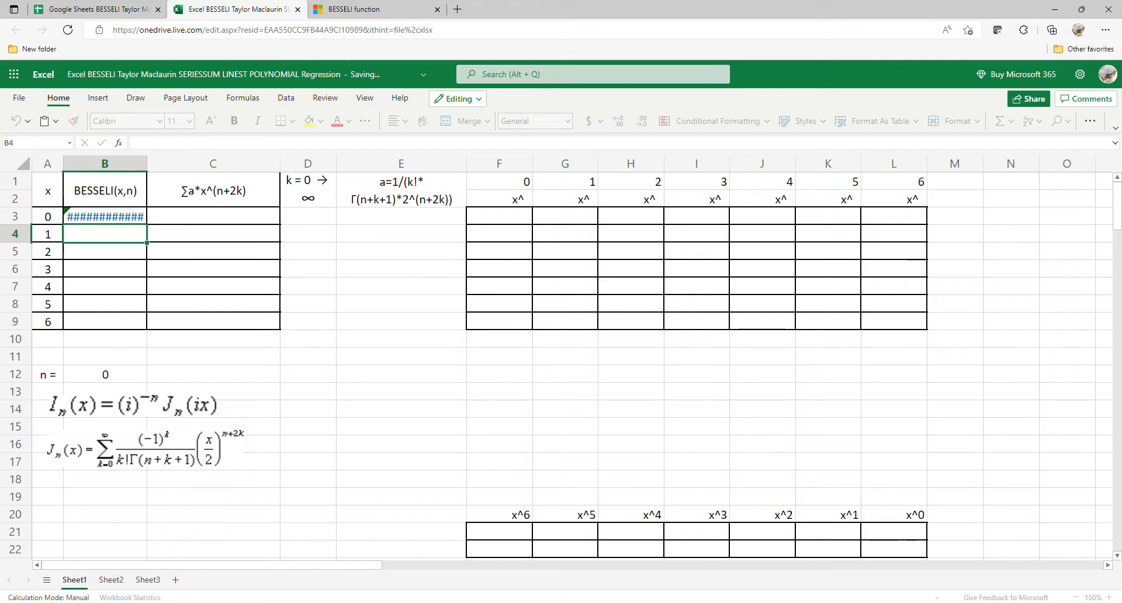
Step: Fill the B3 formula down through B9 and reload the workbook page to recalculate the column
click(113, 218)
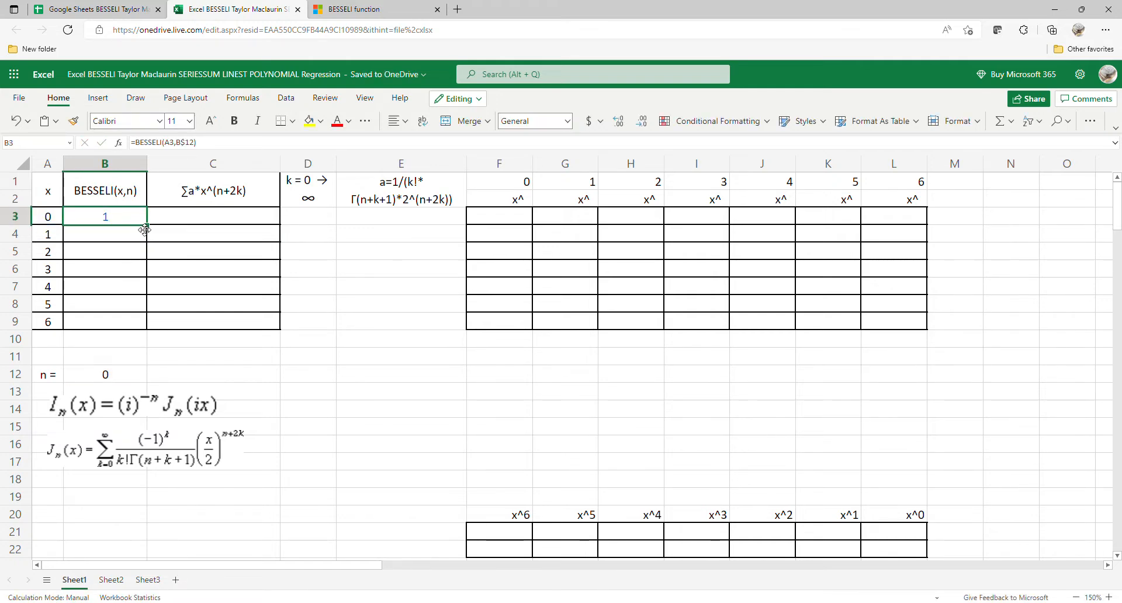
drag(154, 233, 161, 329)
click(175, 352)
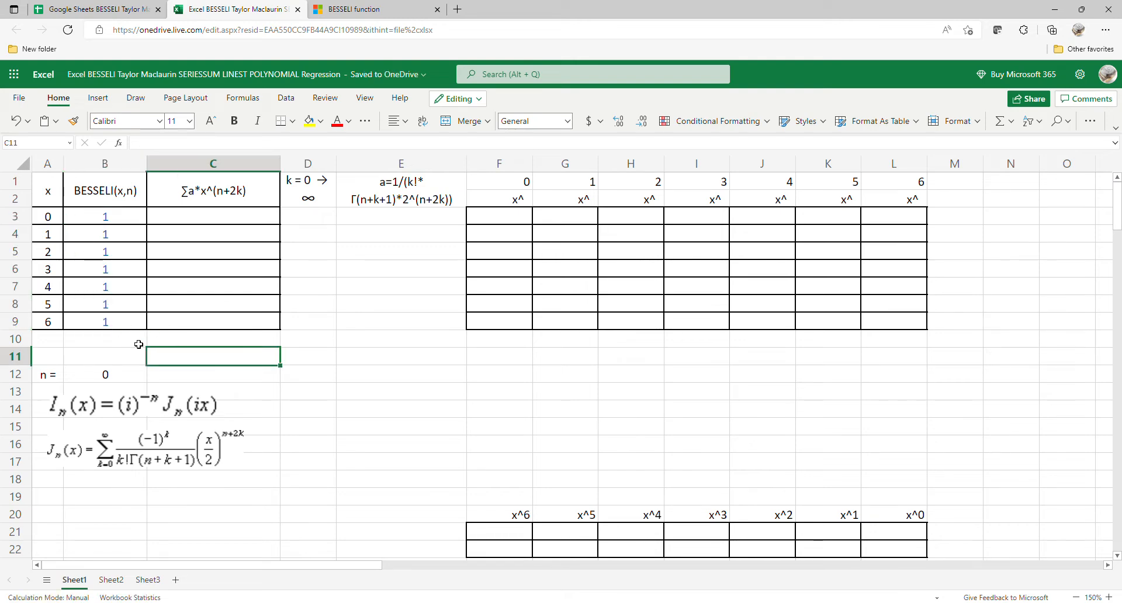
click(68, 32)
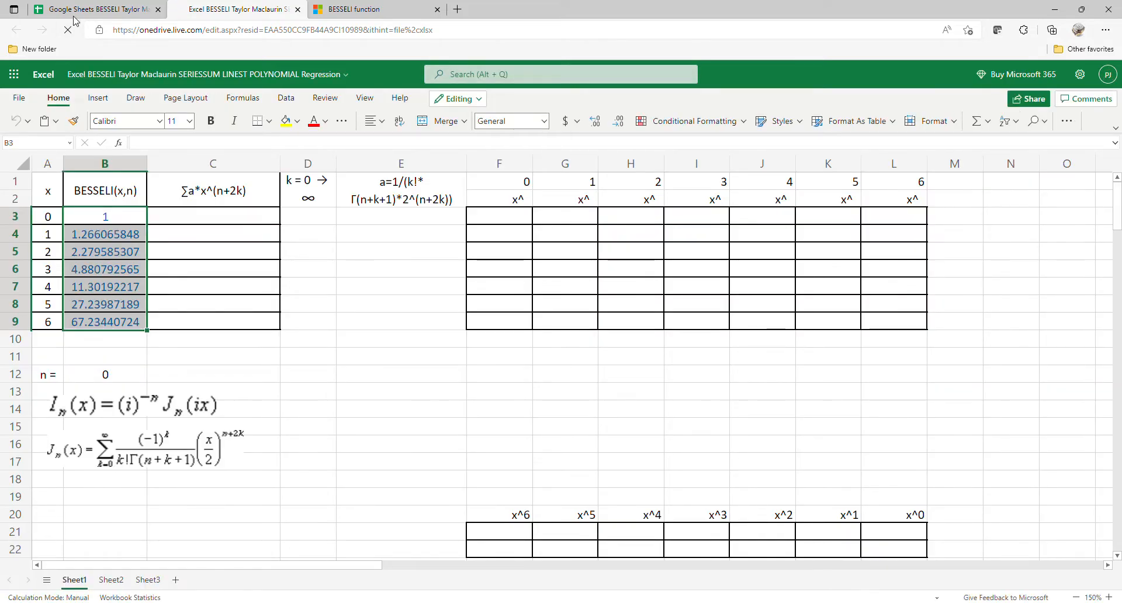
Step: Set n in B12 to 1 from its list and reload the page to recalculate the BESSELI values
click(126, 376)
click(156, 374)
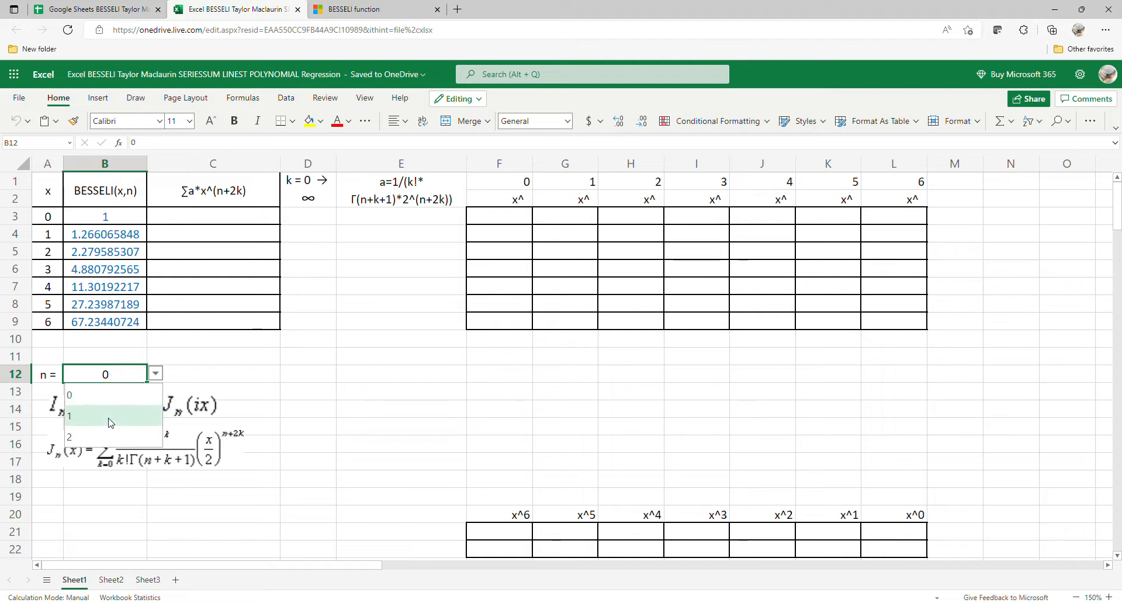
click(106, 415)
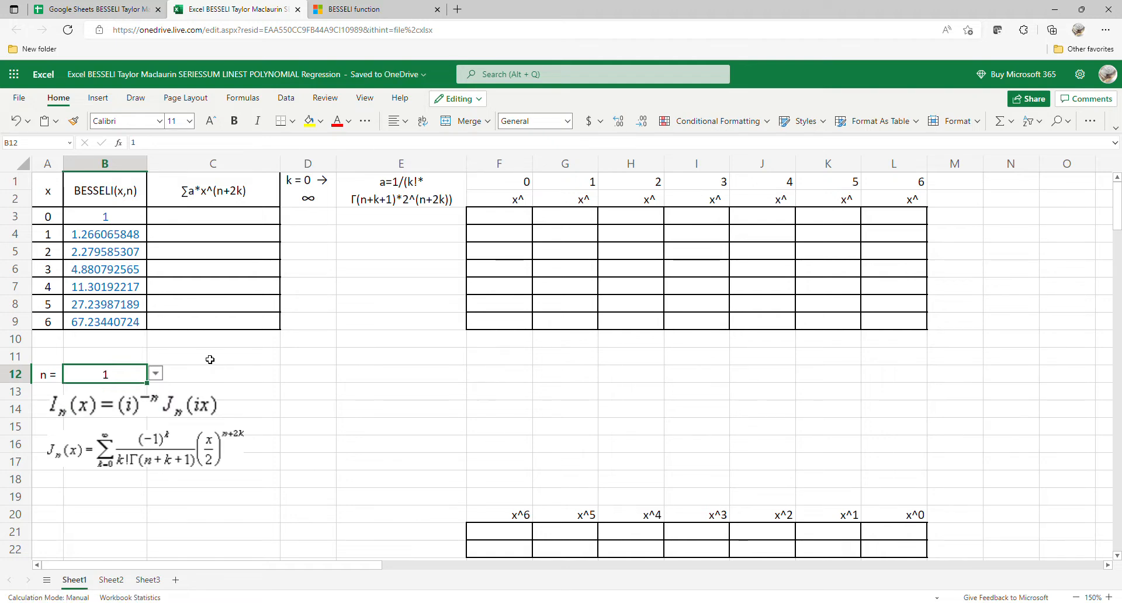
click(67, 31)
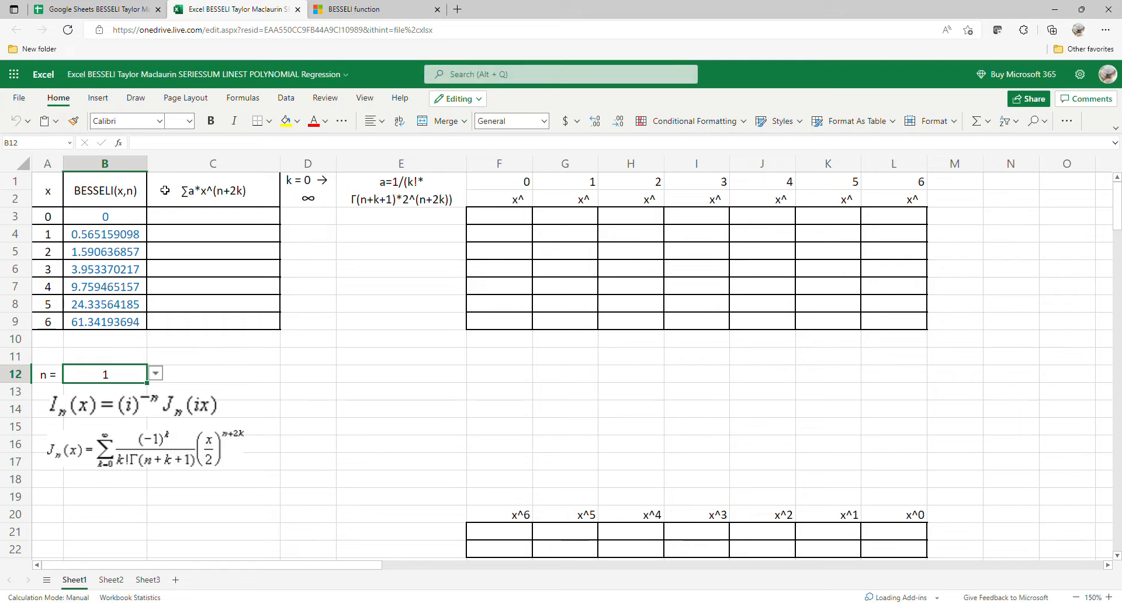
Step: Enter 0 as the starting k value in D3 and reload the page to recalculate the k series
click(214, 221)
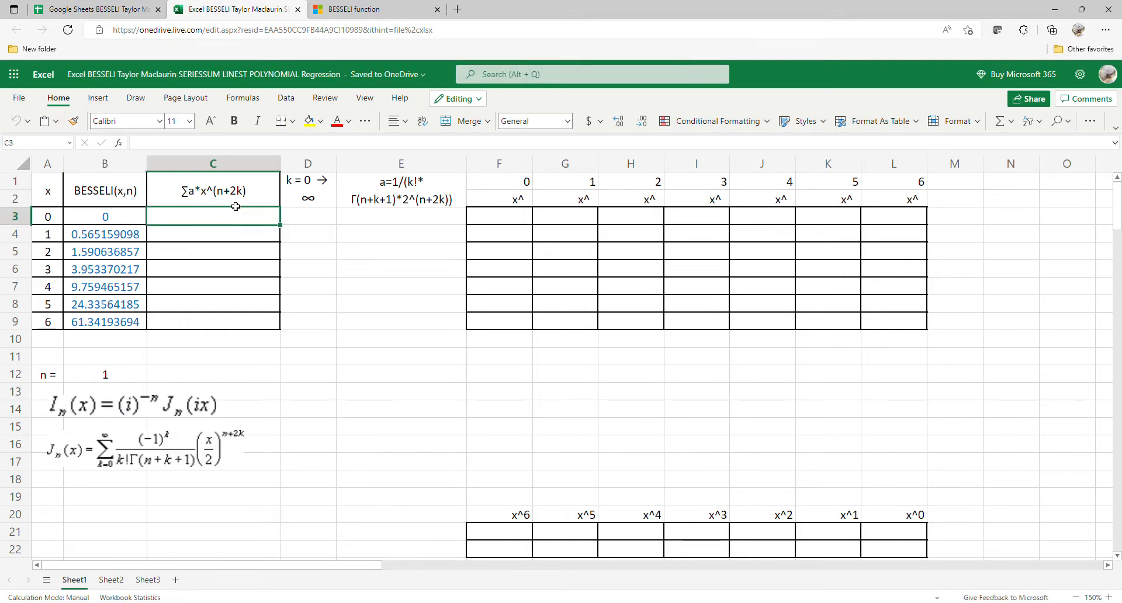
click(330, 224)
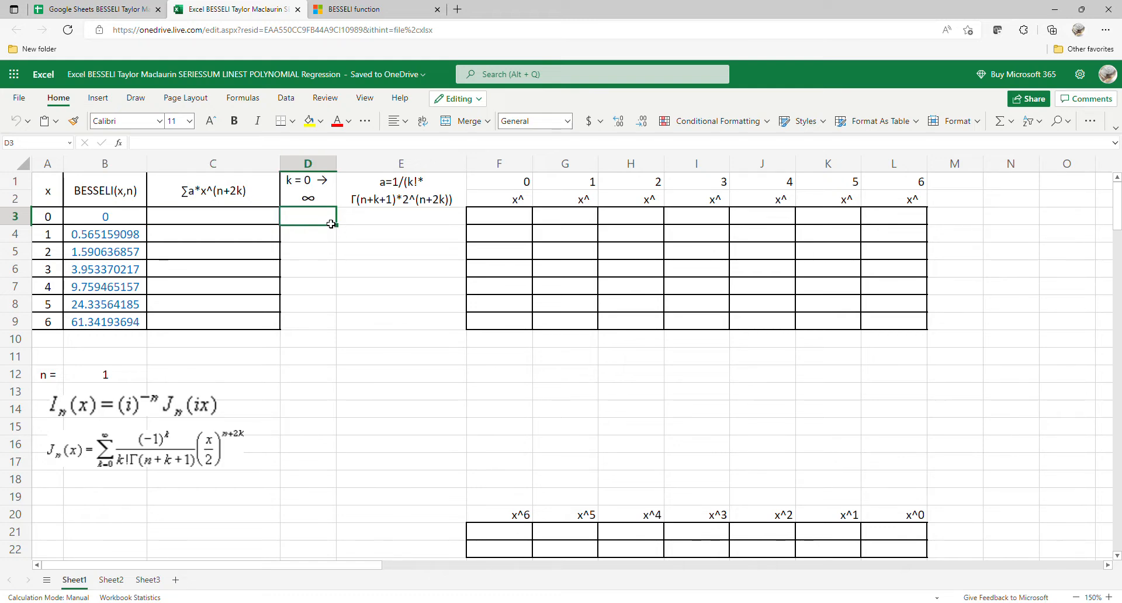
text(0)
key(Return)
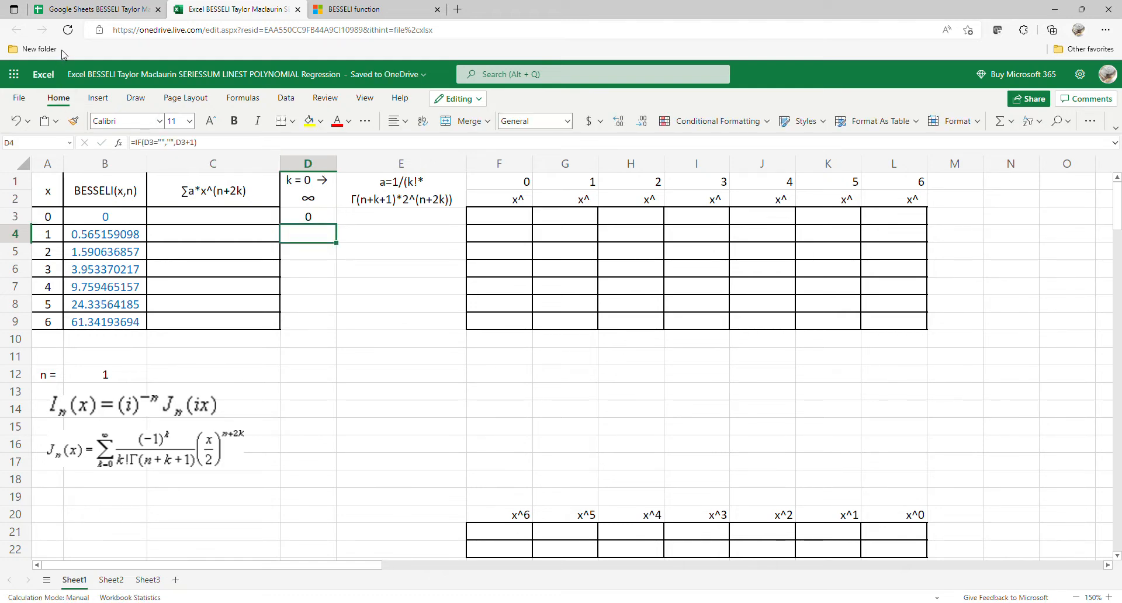
click(68, 30)
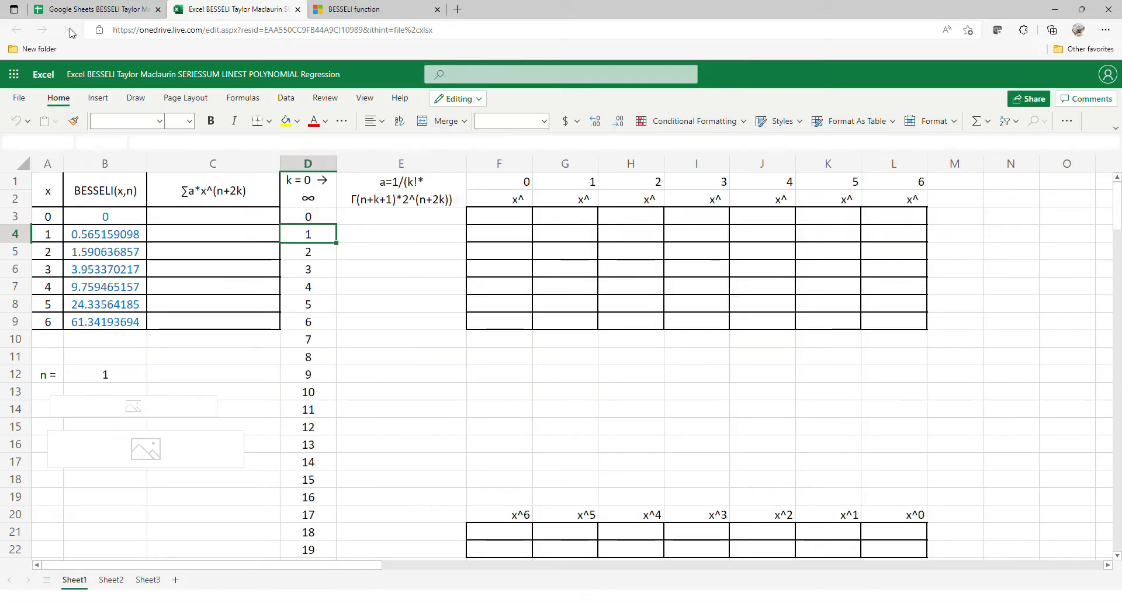
Step: Begin the coefficient formula in E3 with =1/(FACT(D3:D22)*, taking the factorial of all k values
click(350, 222)
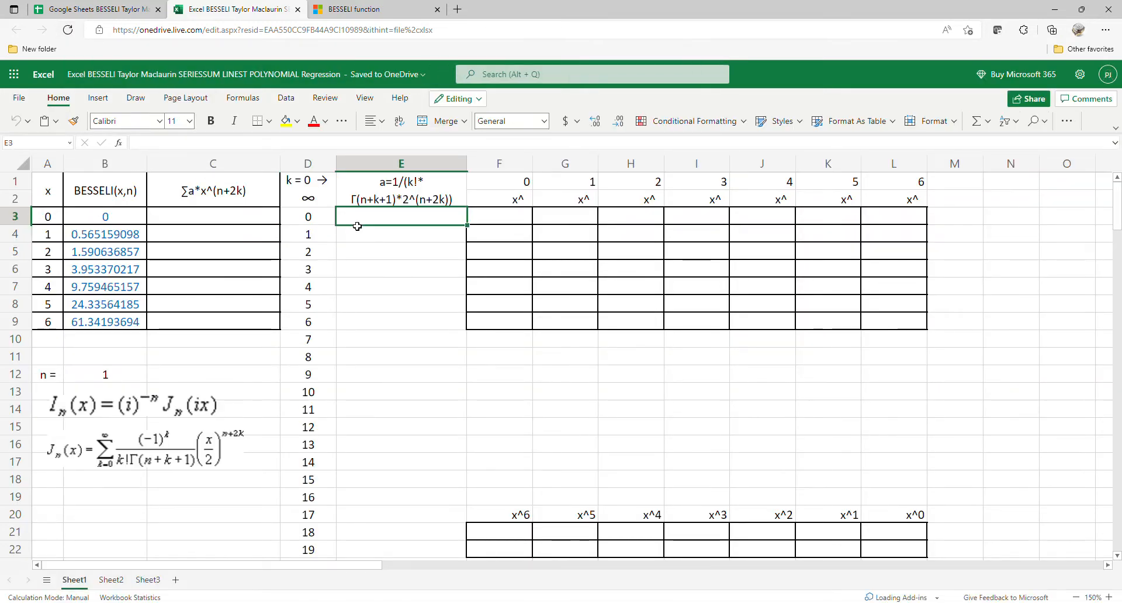
text(=1/)
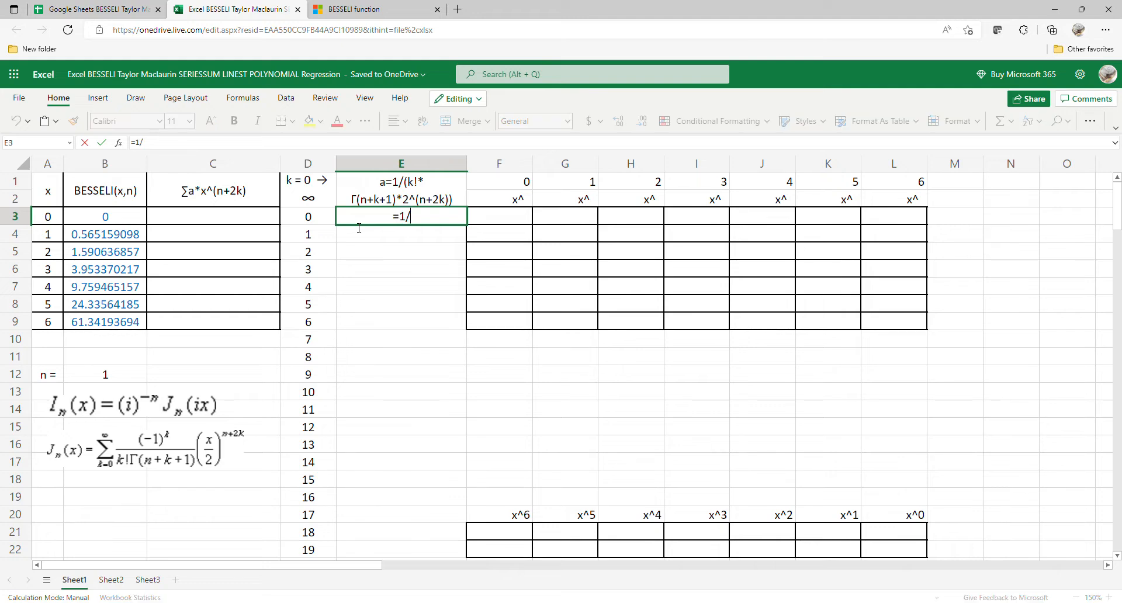
text((fa)
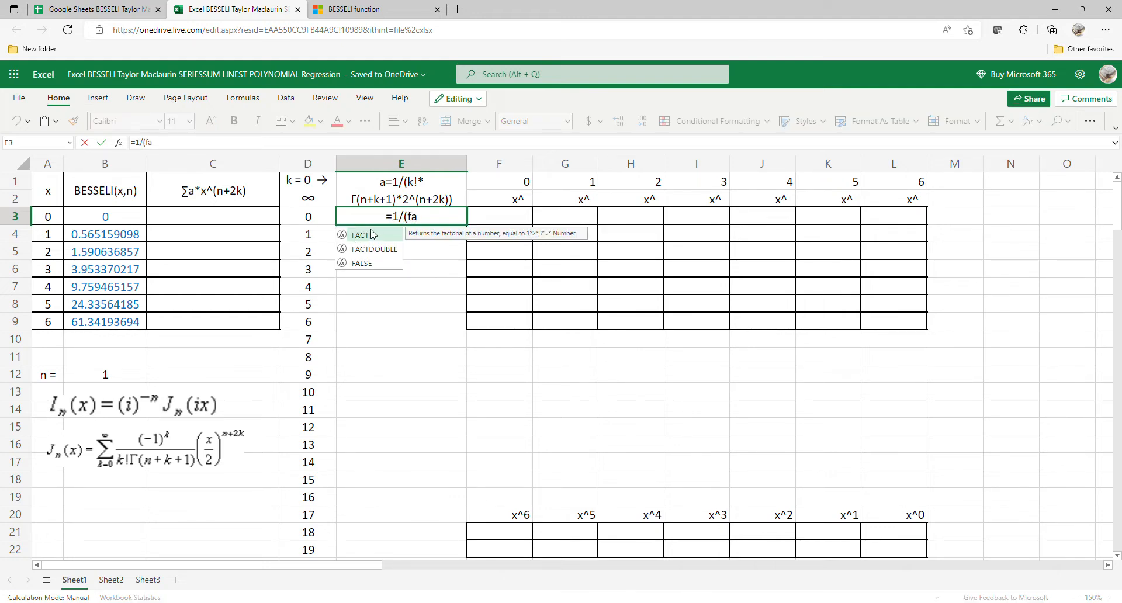
double_click(372, 235)
drag(301, 218, 300, 544)
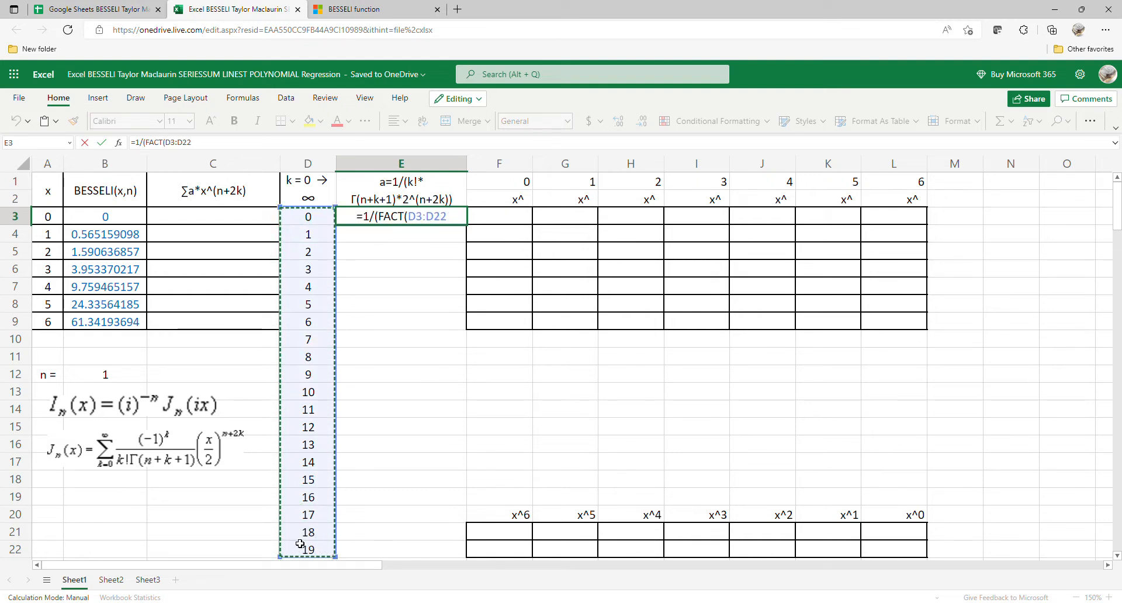
text()*)
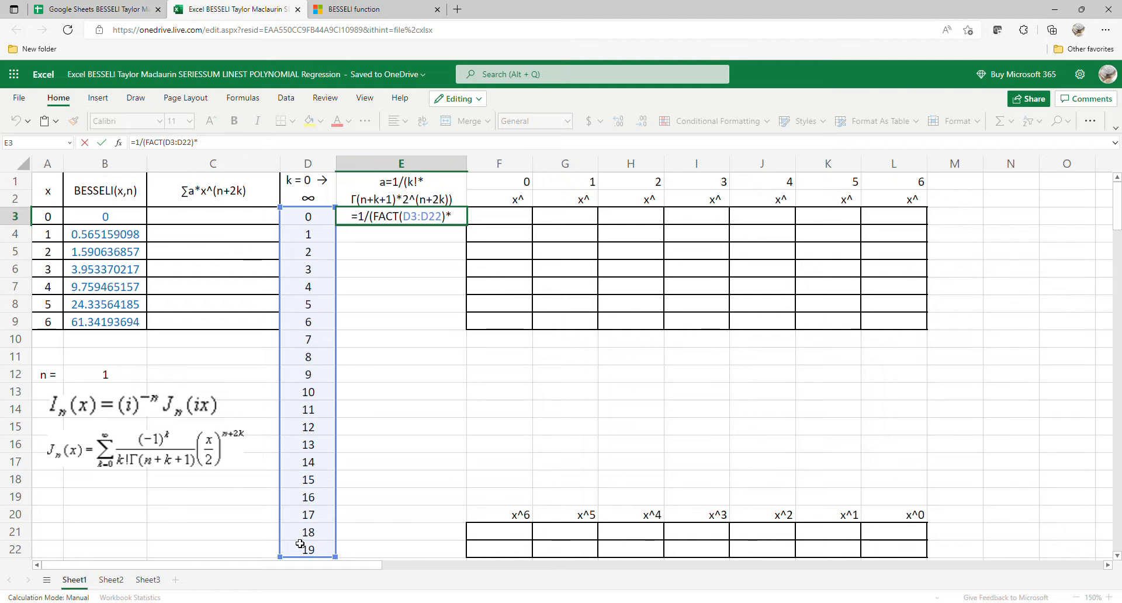
Step: Extend the E3 formula's denominator with the gamma factor GAMMA(B12+D3:D22+1)*
text(ga)
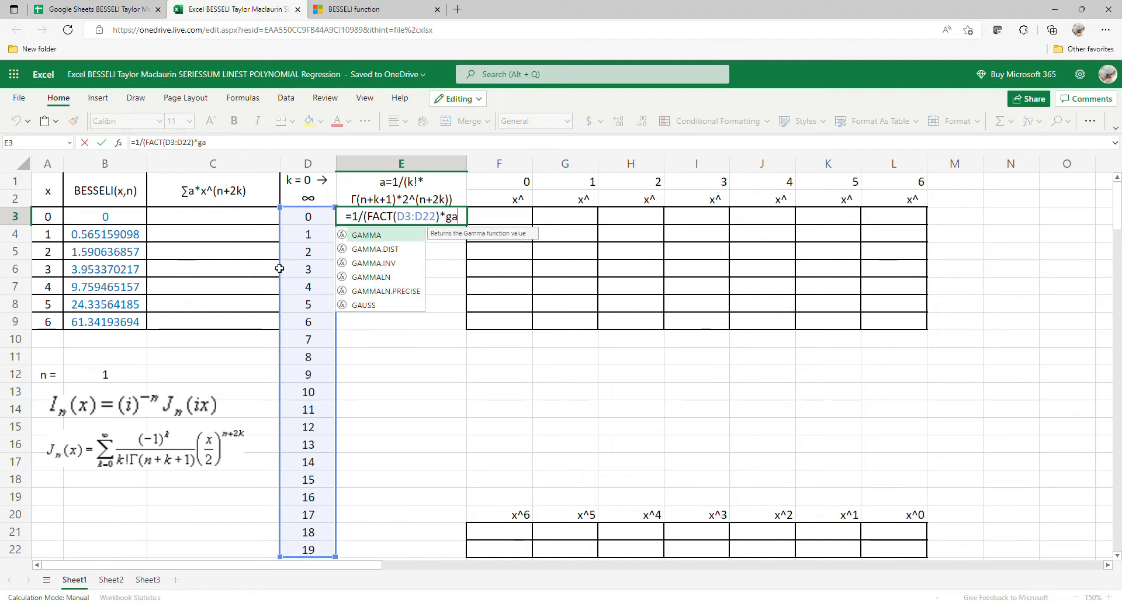
double_click(373, 241)
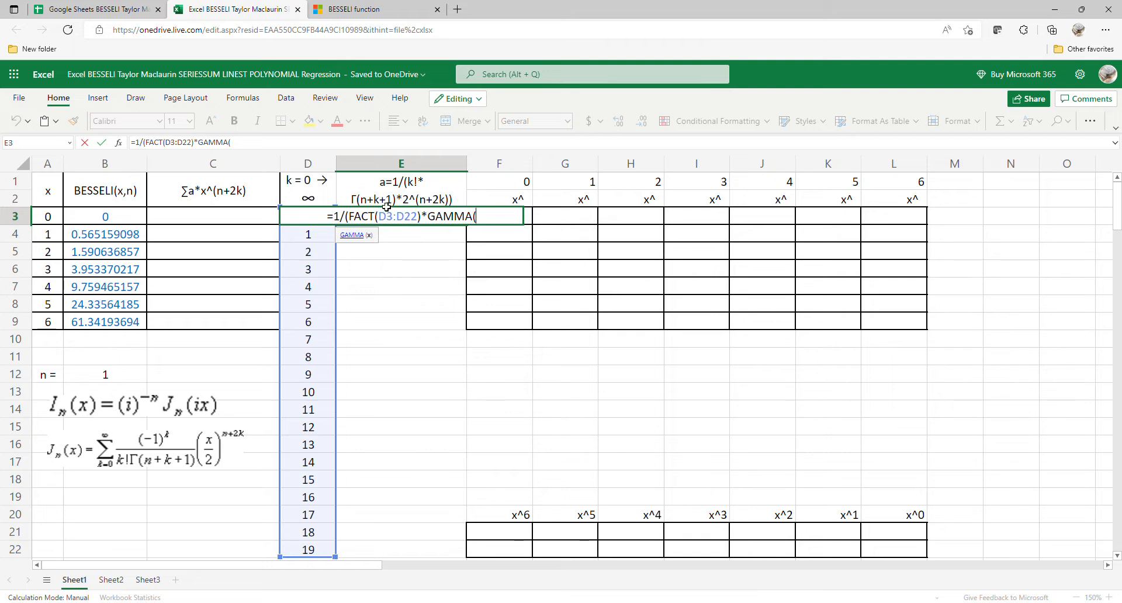
click(91, 380)
text(+)
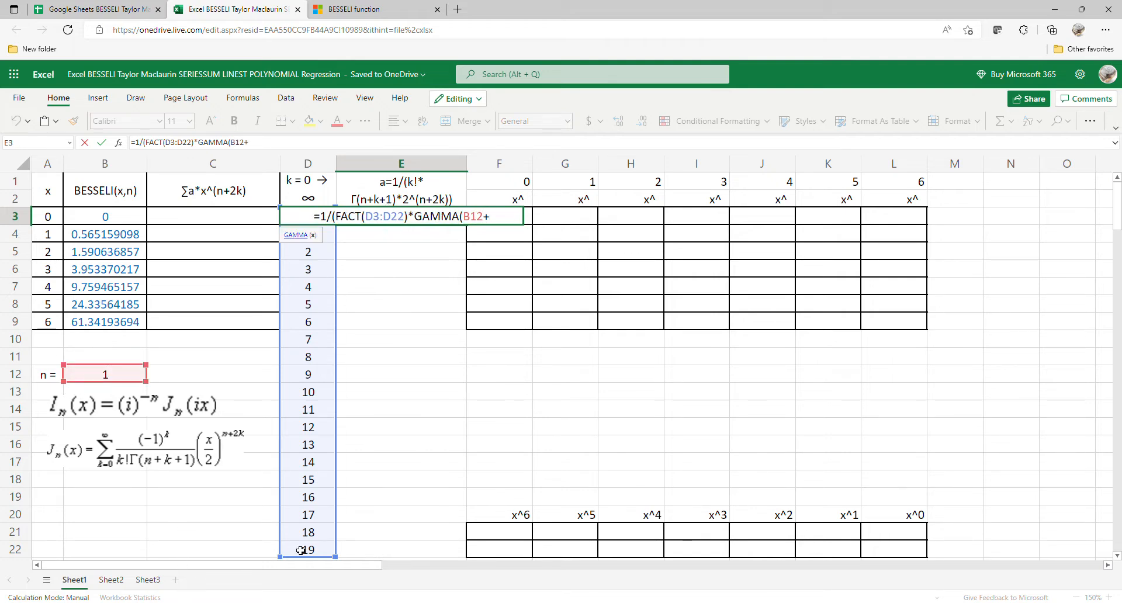
drag(300, 551, 308, 216)
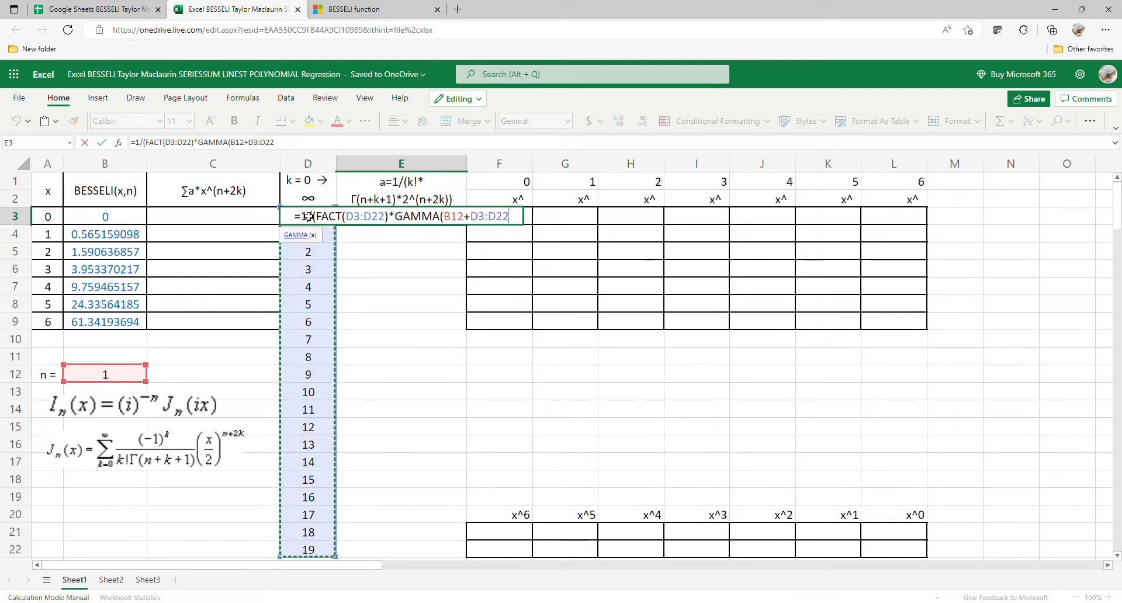
text(+1)
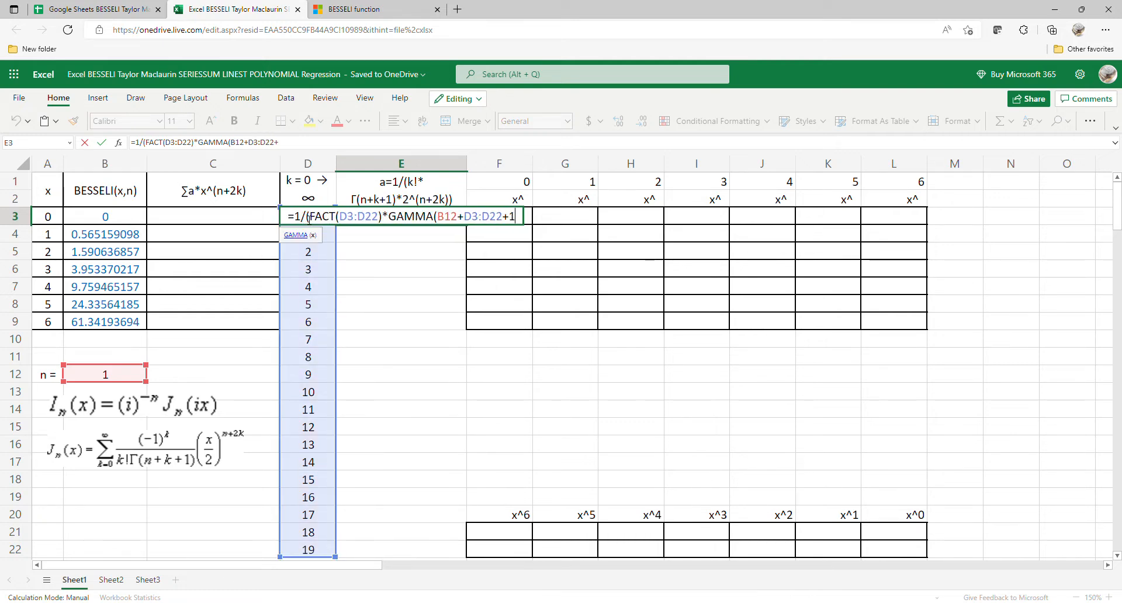
text()*)
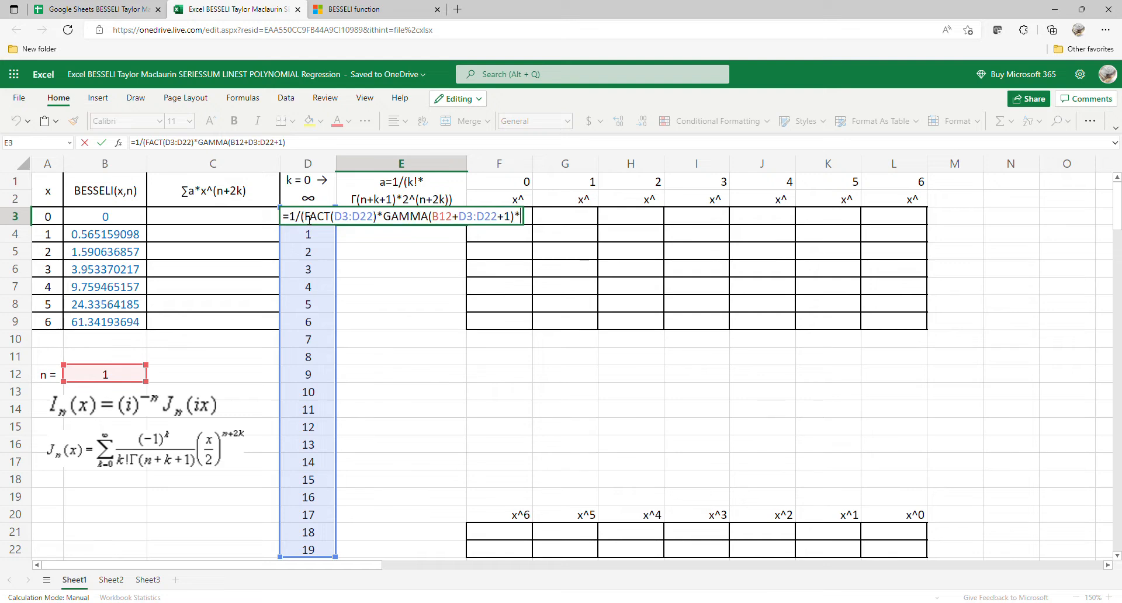
Step: Complete the E3 denominator with the power factor 2^(B12+2*D3:D22) and enter the formula
text(2)
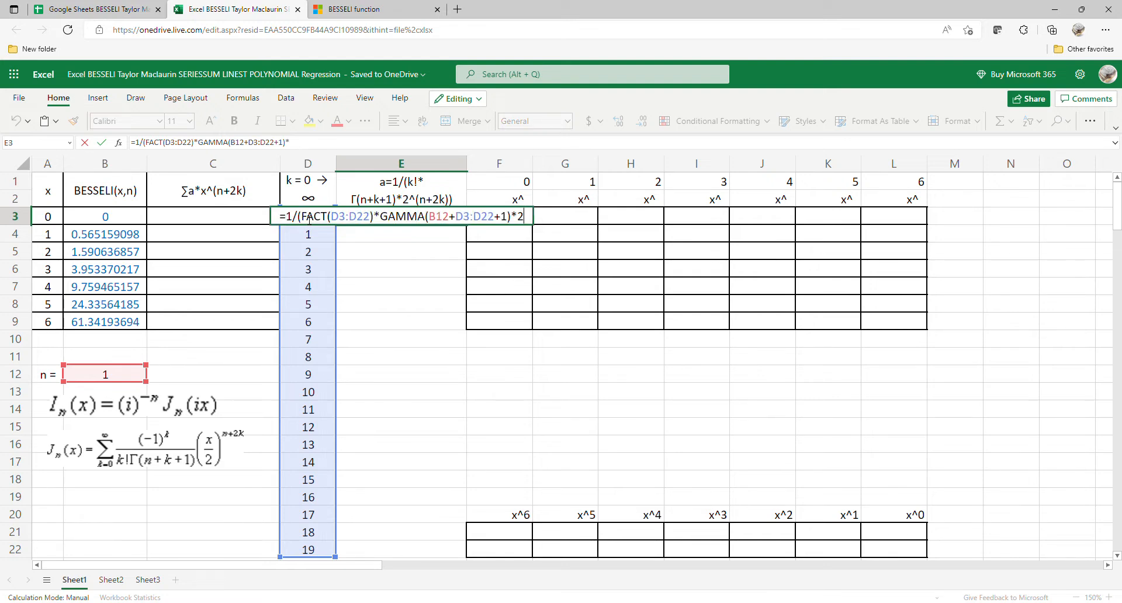
text(^)
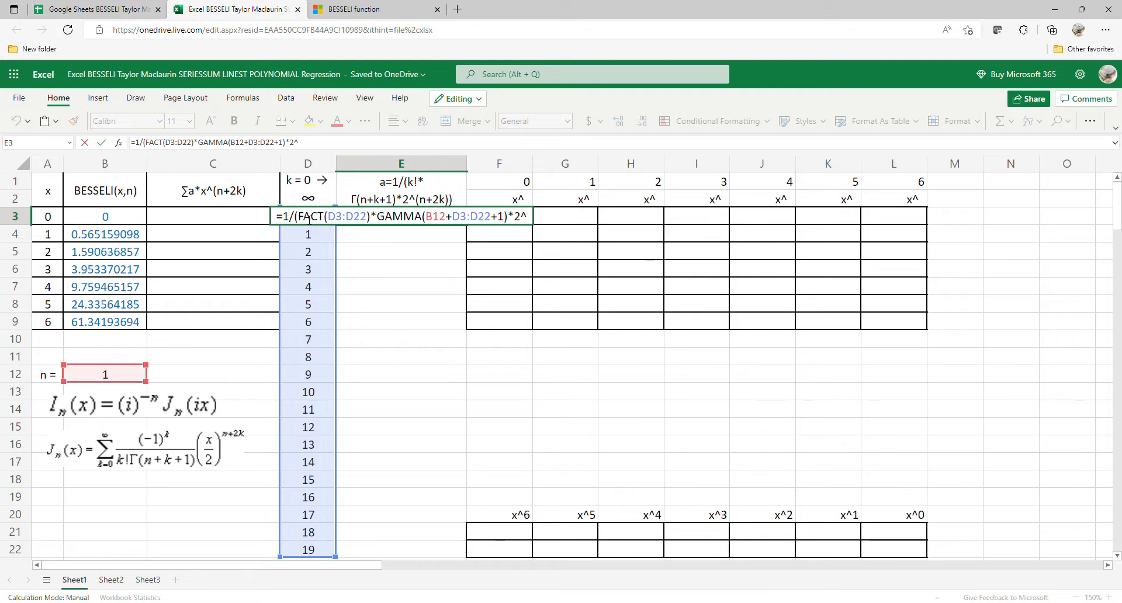
text(()
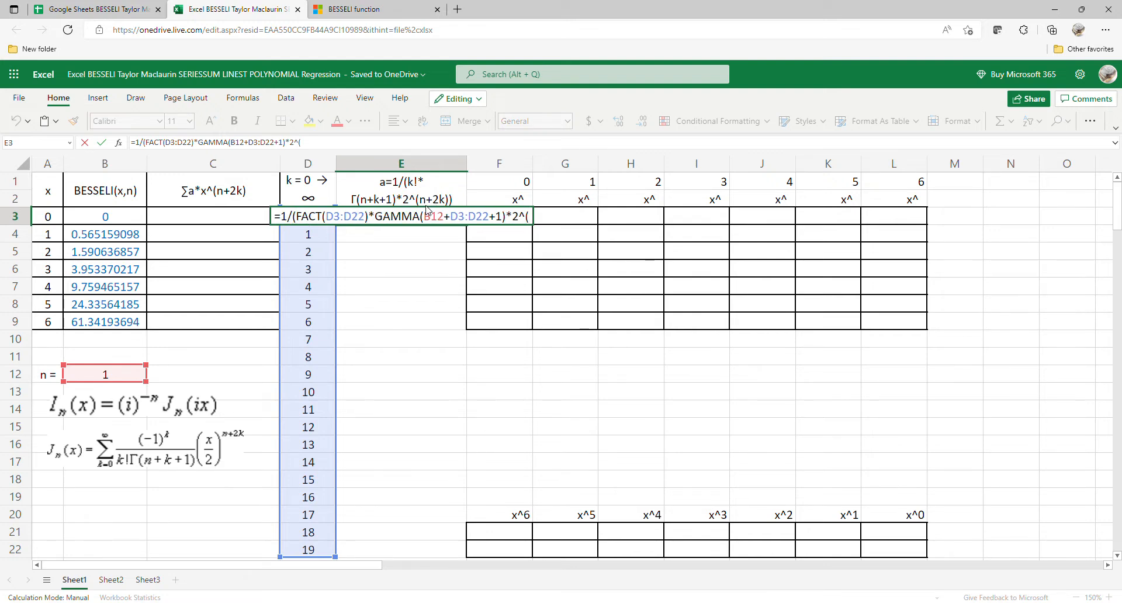
click(132, 381)
text(+2*)
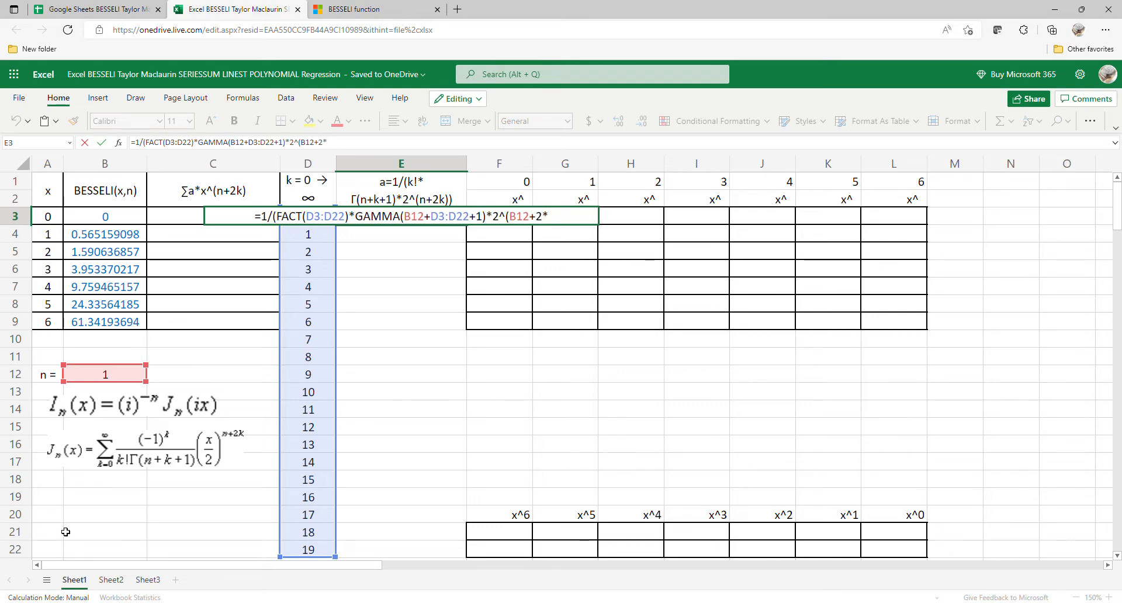
drag(308, 549, 301, 230)
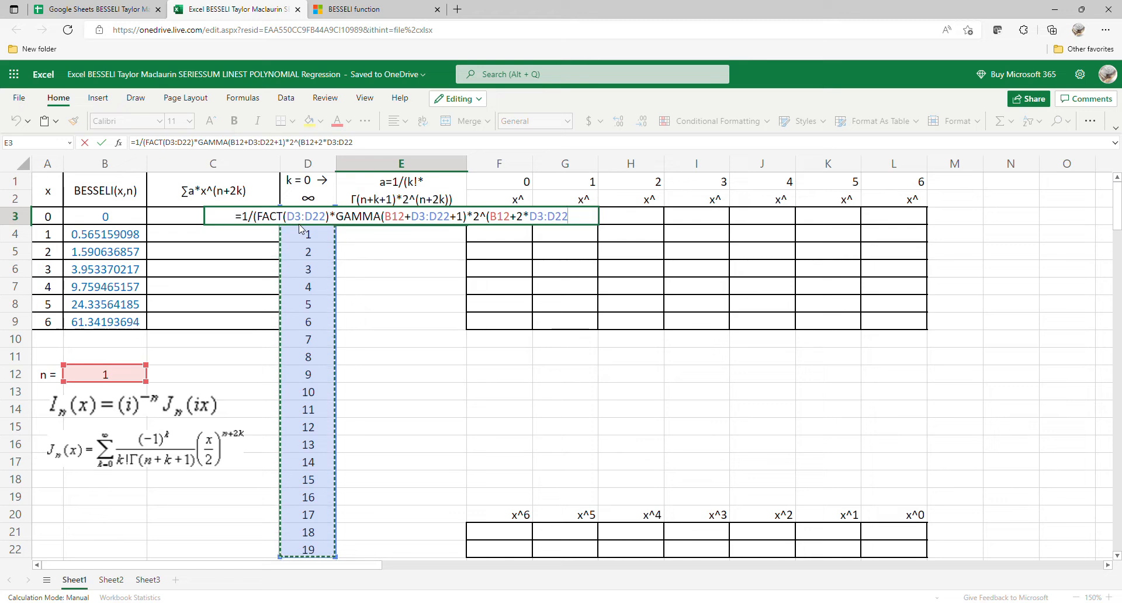
text())
key(Return)
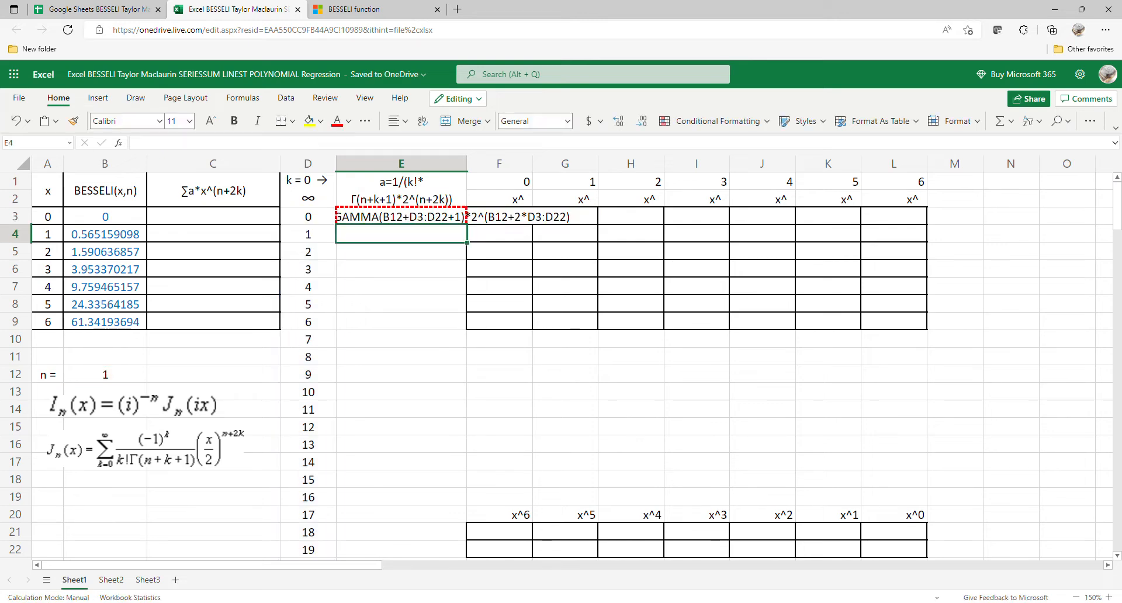
Step: Add the missing closing parenthesis so E3 contains =1/(FACT(D3:D22)*GAMMA(B12+D3:D22+1)*2^(B12+2*D3:D22))
click(364, 217)
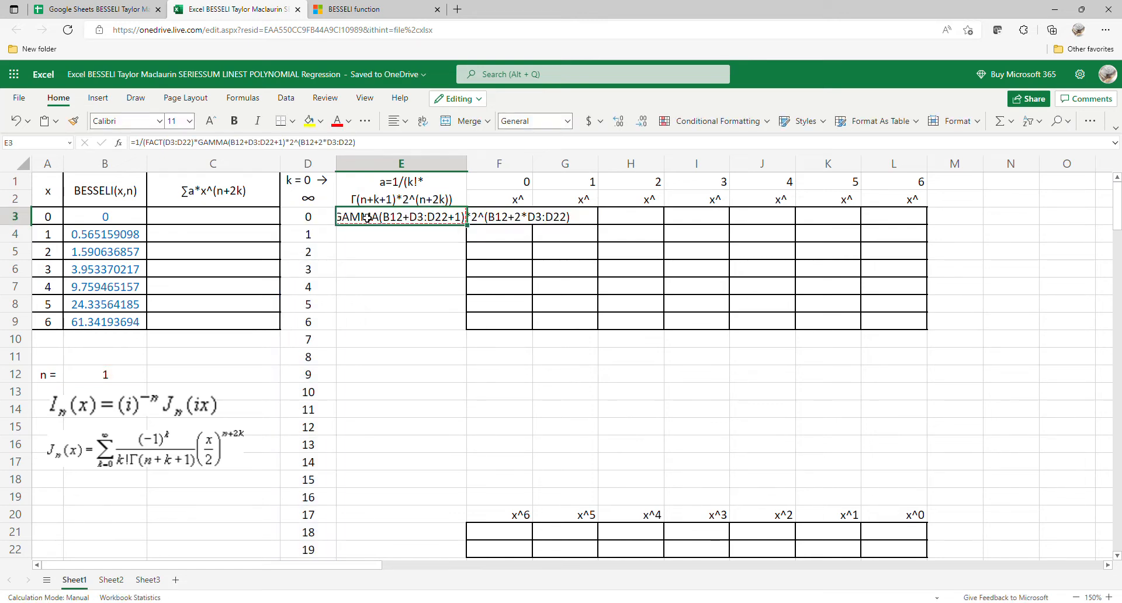
click(372, 144)
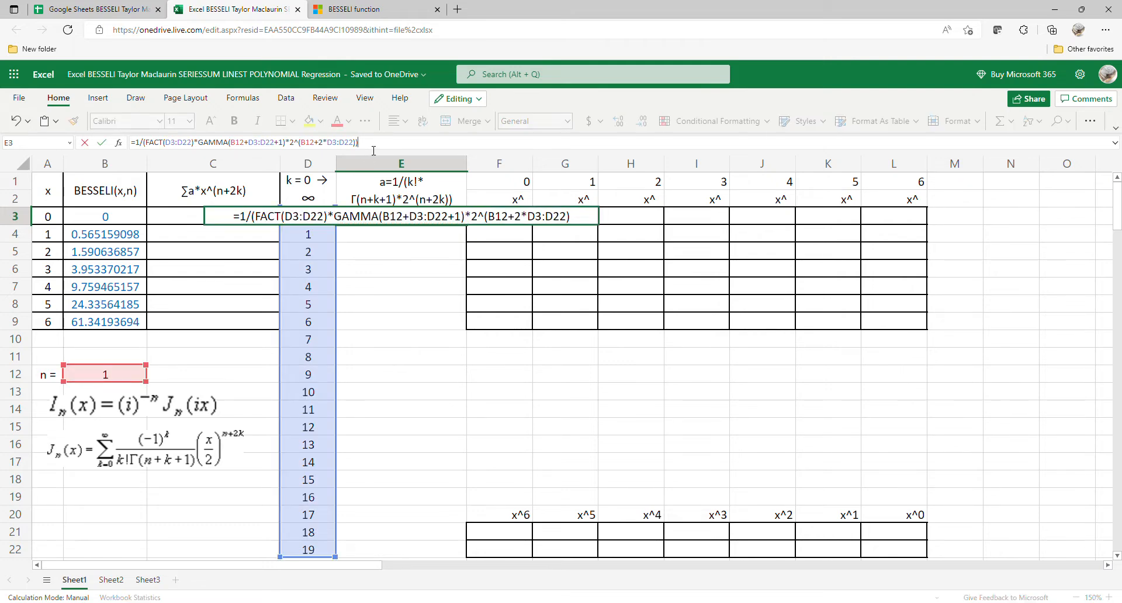
key(Return)
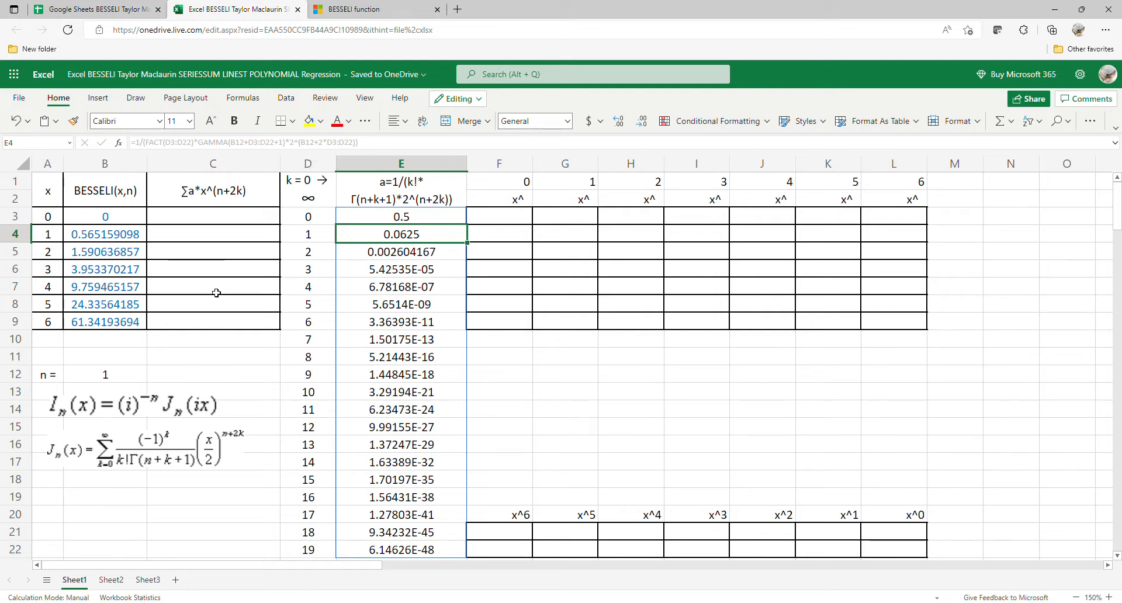
Step: Set n in B12 to 2 from its list and reload the page to recalculate the BESSELI values and coefficients
click(147, 378)
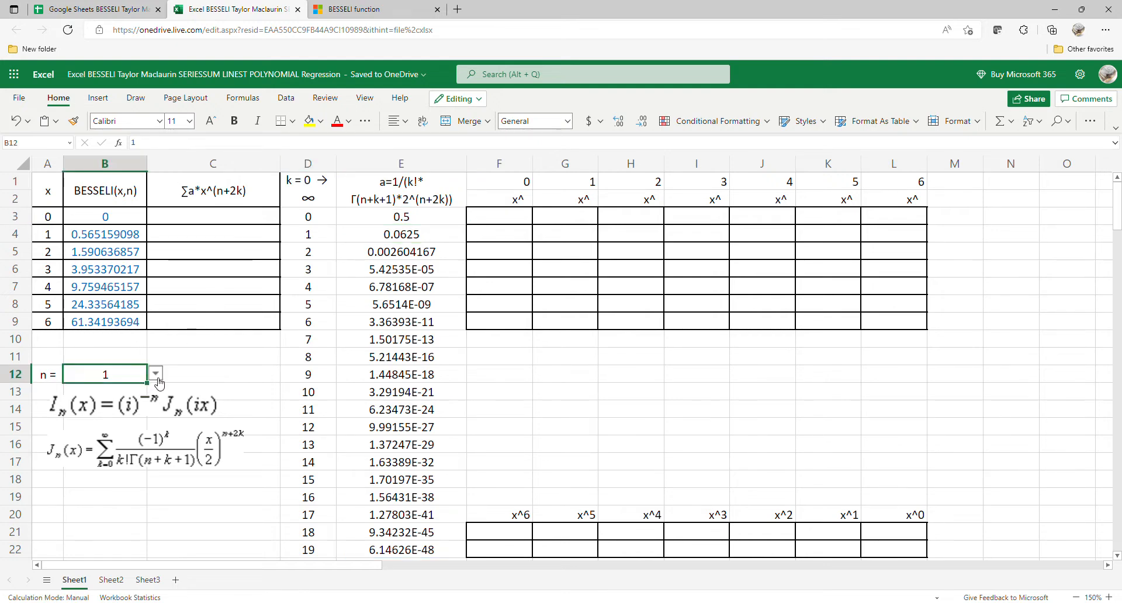
click(155, 374)
click(122, 437)
click(66, 31)
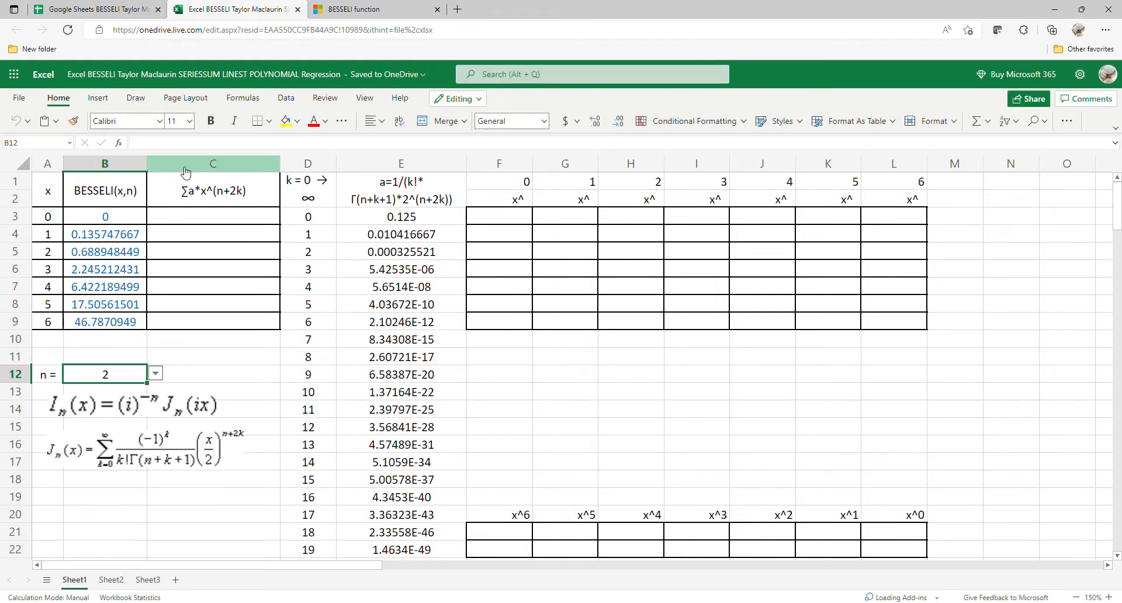
Step: Enter =SERIESSUM(A3:A9,B12,2,E3#) in C3 to sum the series from the x values, n and the spilled coefficients
click(202, 217)
text(=)
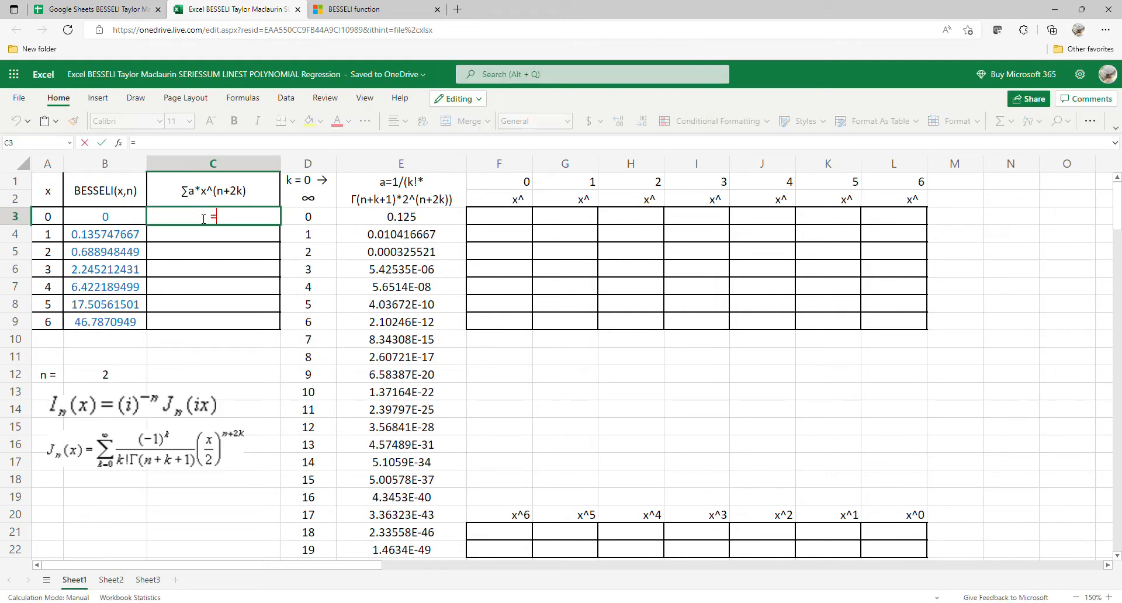
text(ser)
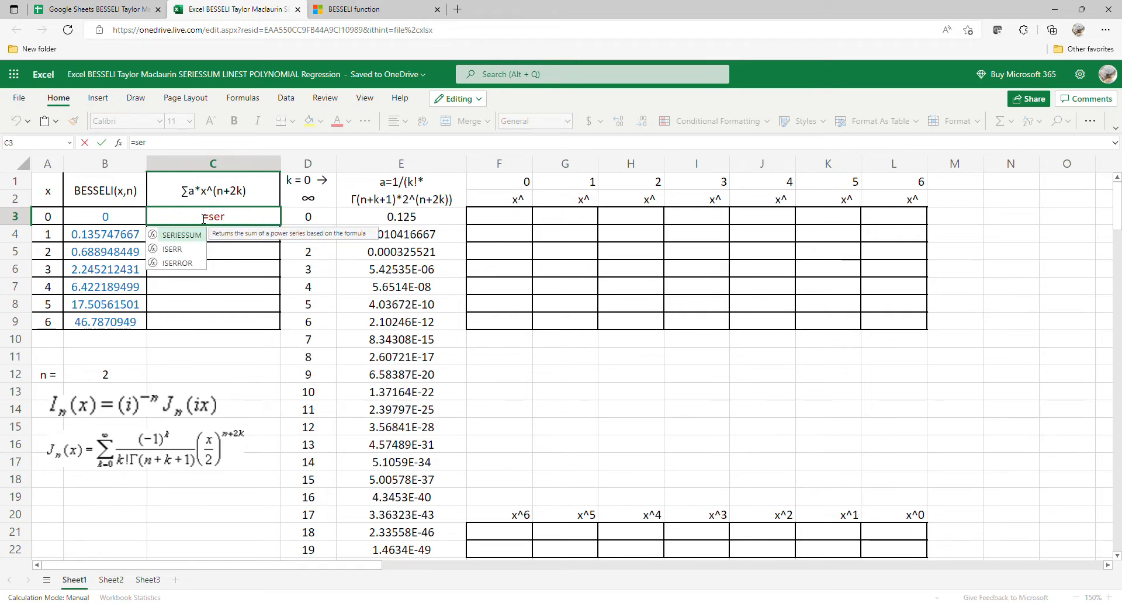
double_click(185, 235)
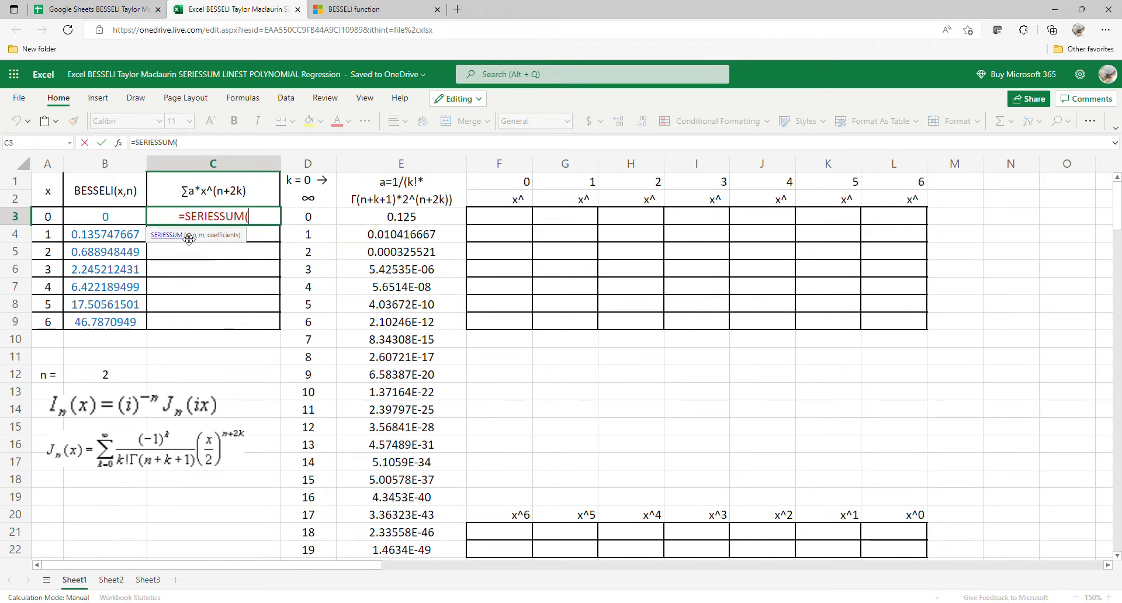
drag(55, 224, 57, 329)
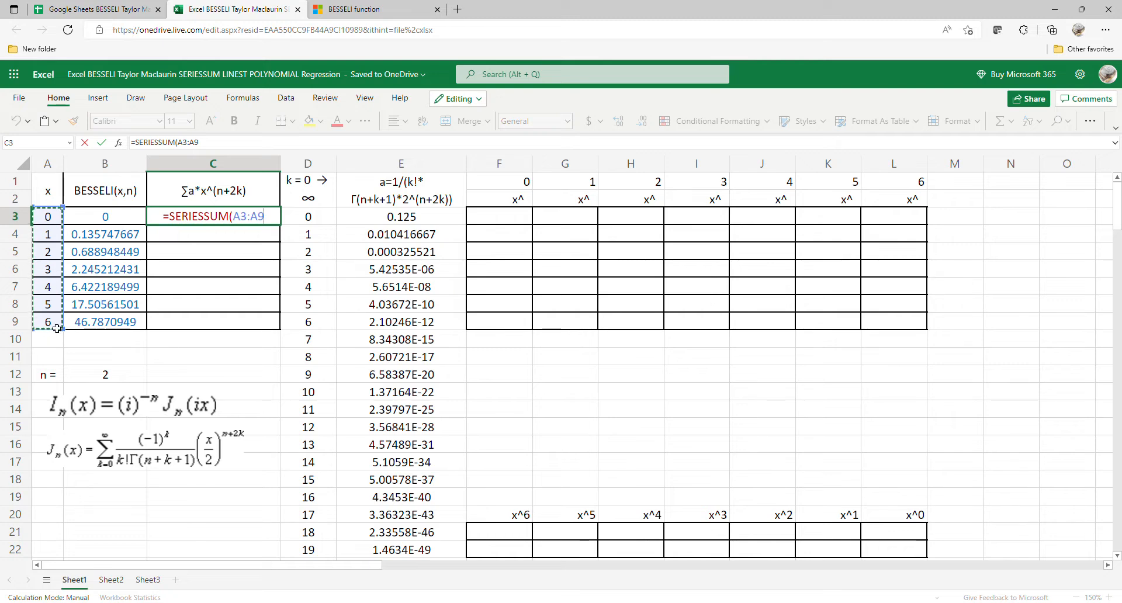
text(,)
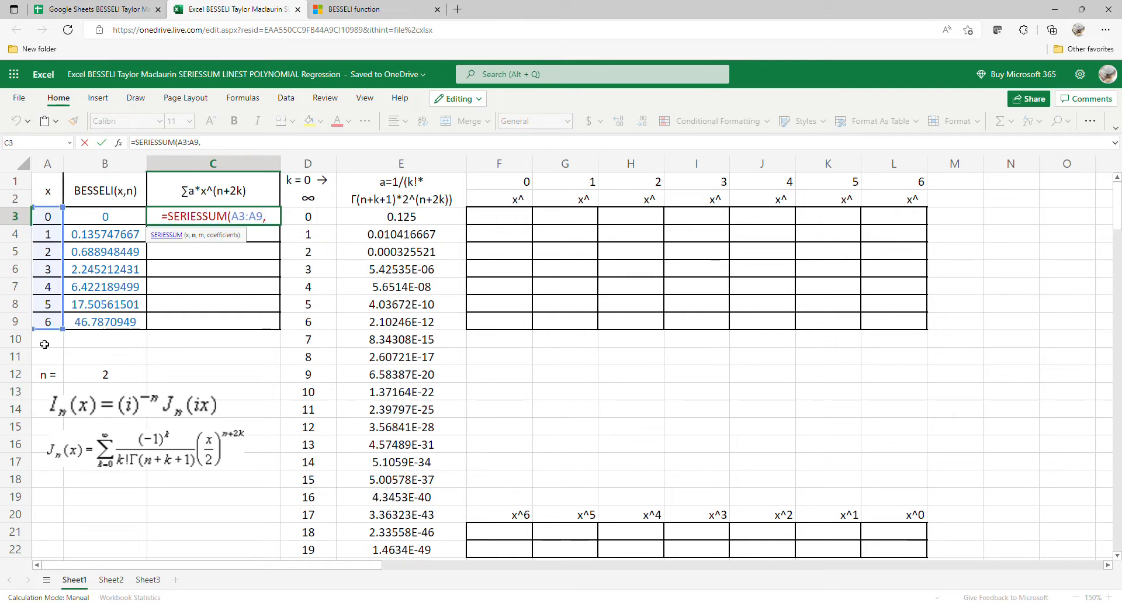
click(88, 379)
text(,)
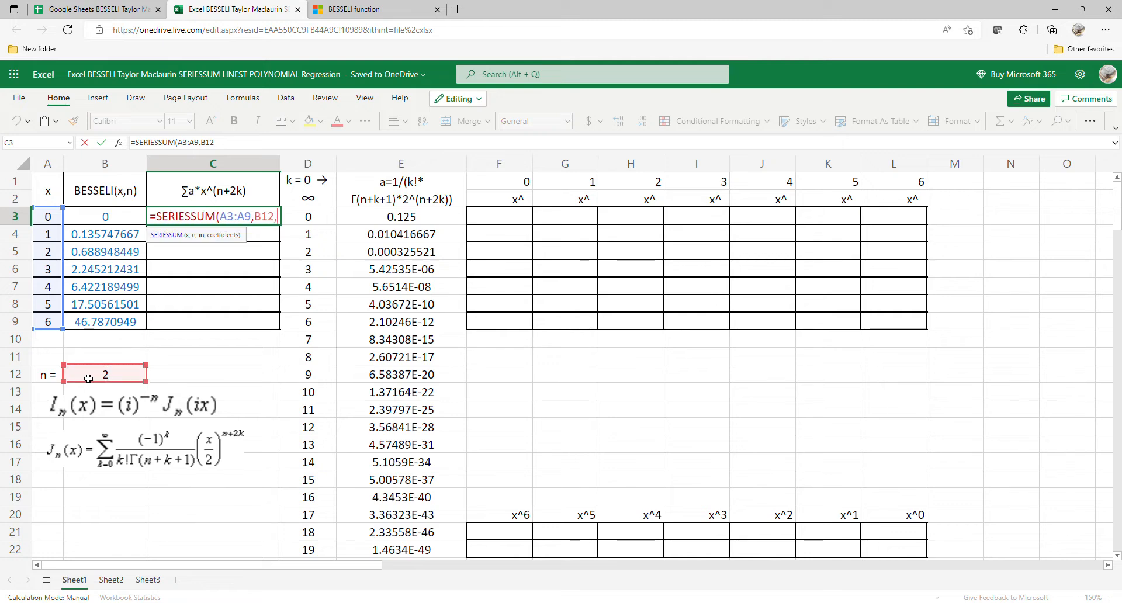
text(2,)
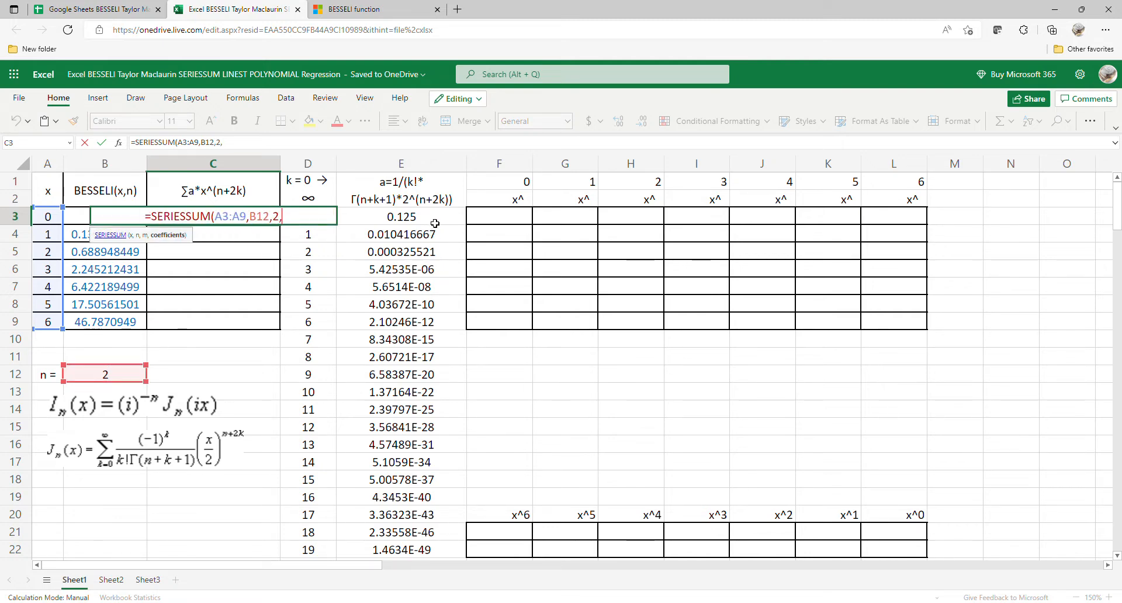
drag(435, 223, 413, 551)
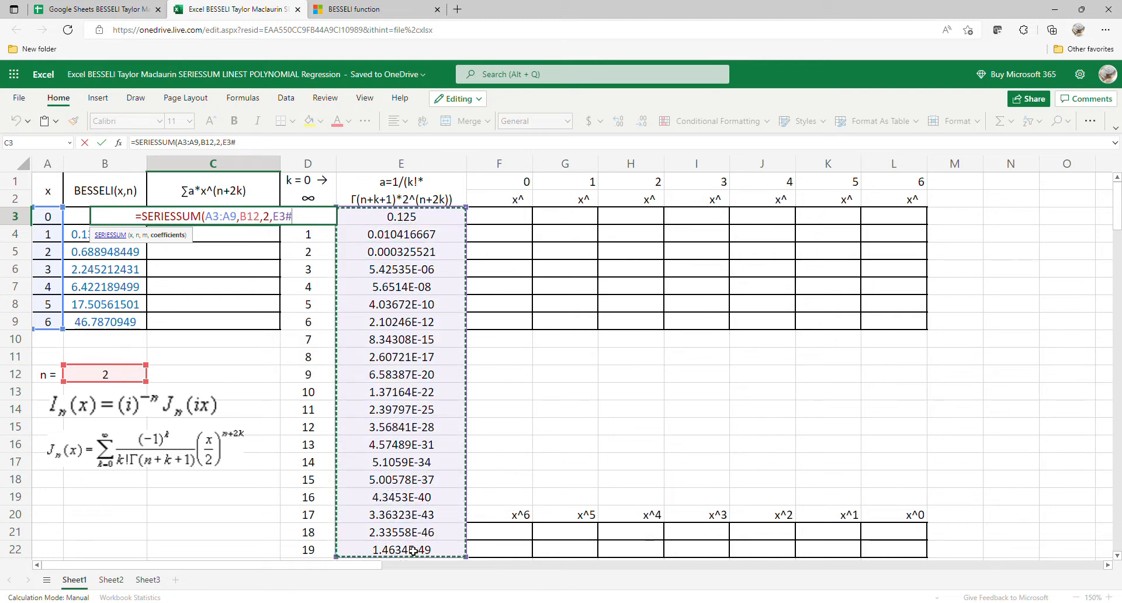
text())
key(Return)
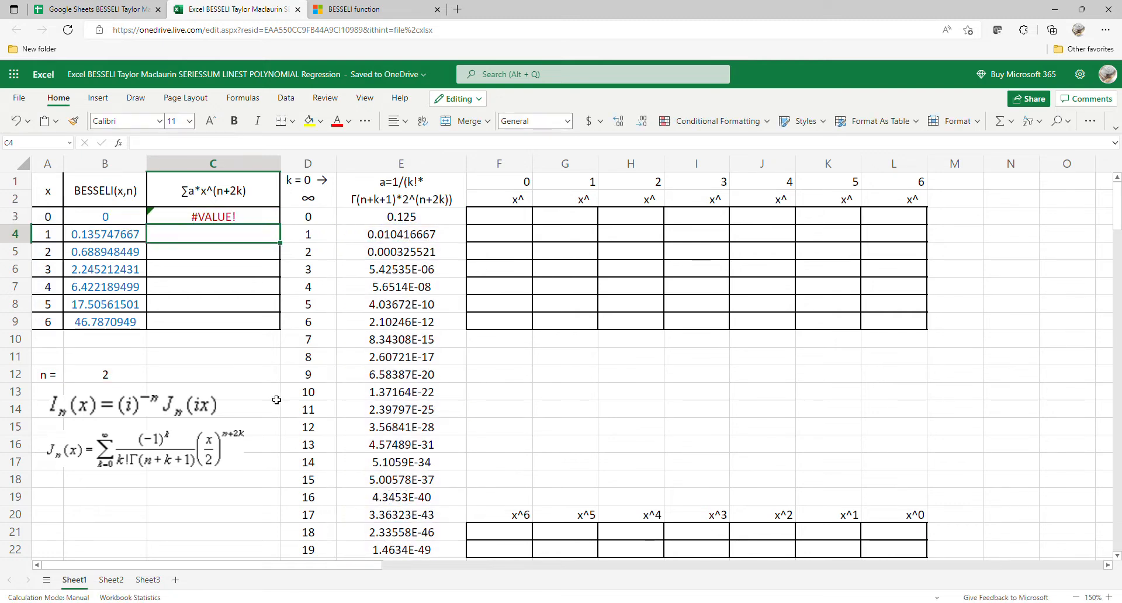
Step: Anchor the row references in C3's SERIESSUM formula, making n B$12 and the coefficients E$3#
click(227, 219)
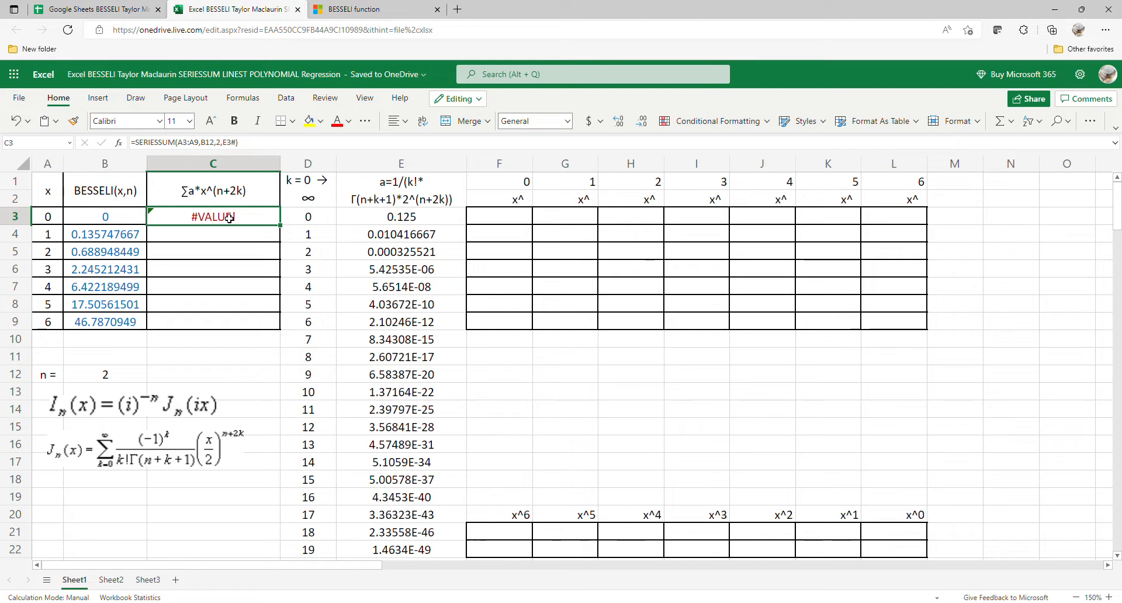
click(224, 142)
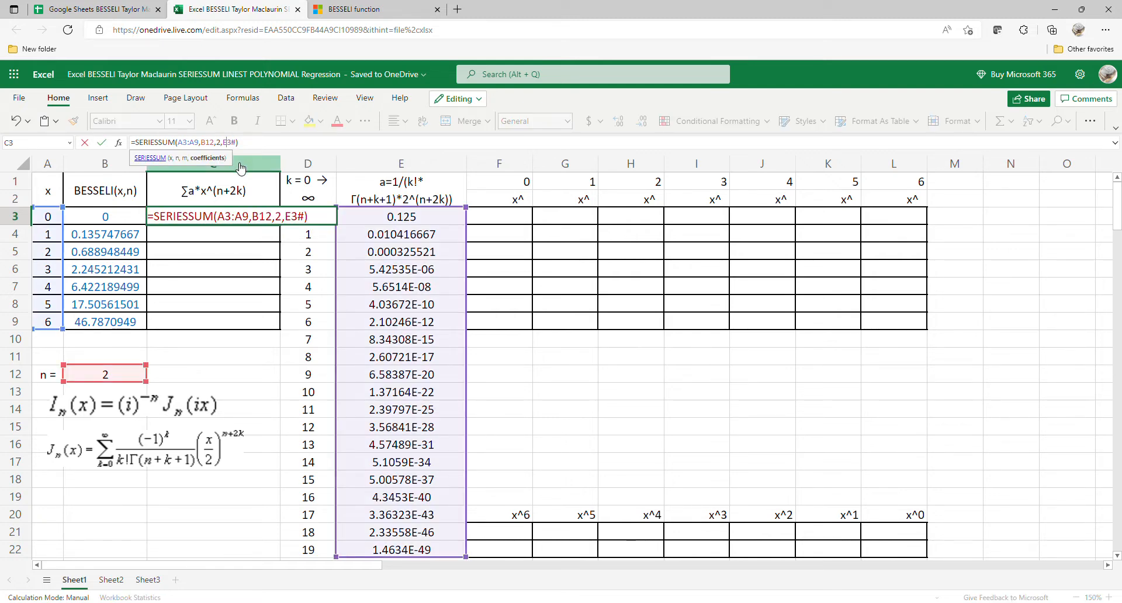
text($)
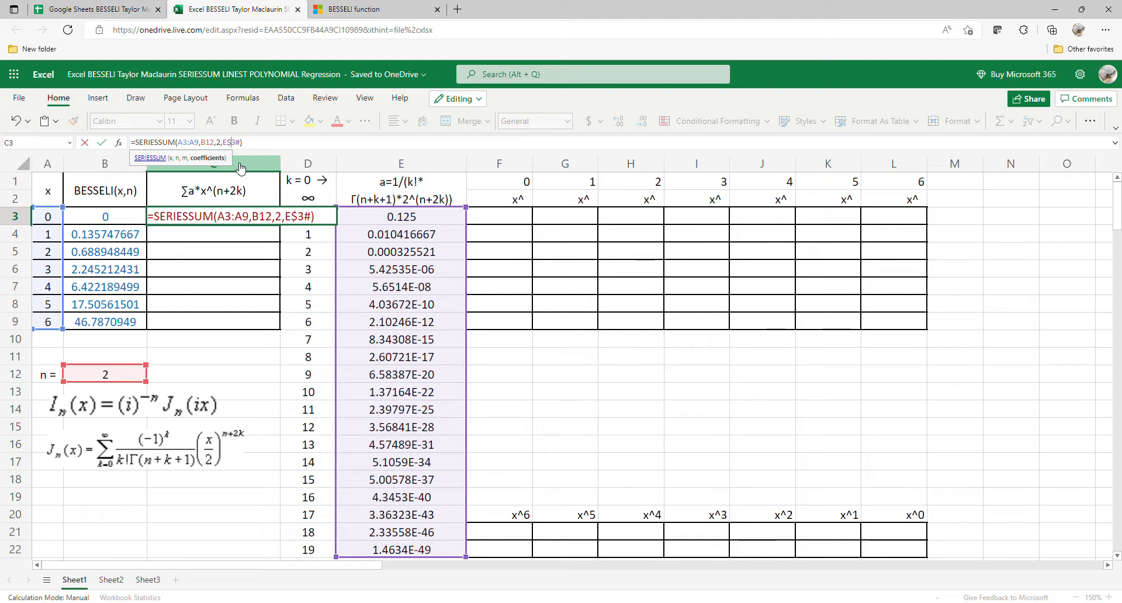
click(205, 143)
text($)
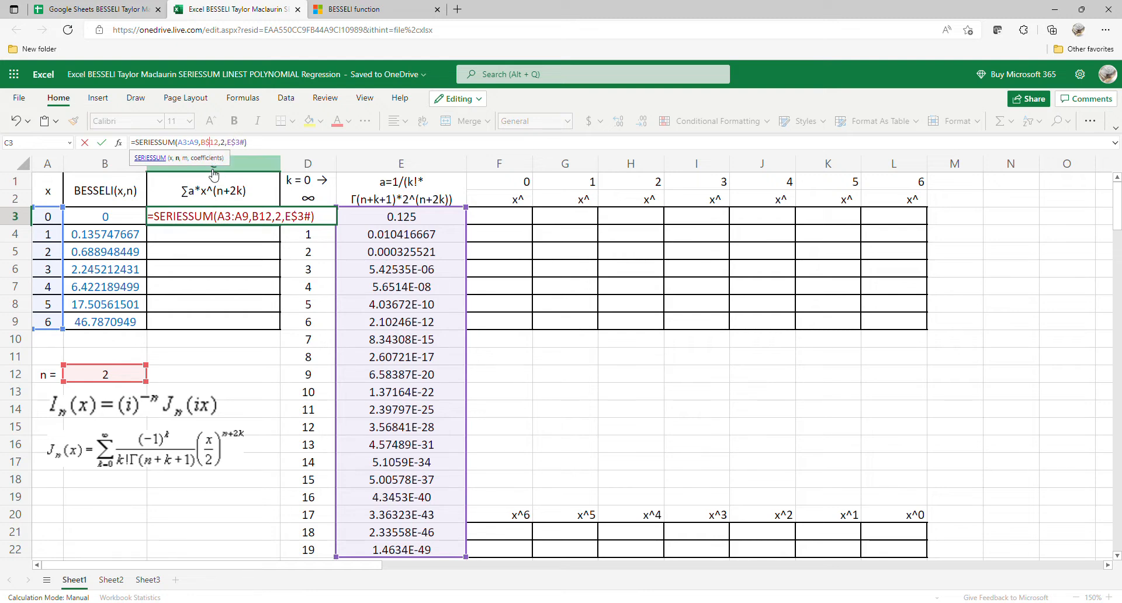
Step: Reduce the x argument in C3 to the single cell A3 and enter =SERIESSUM(A3,B$12,2,E$3#)
click(251, 227)
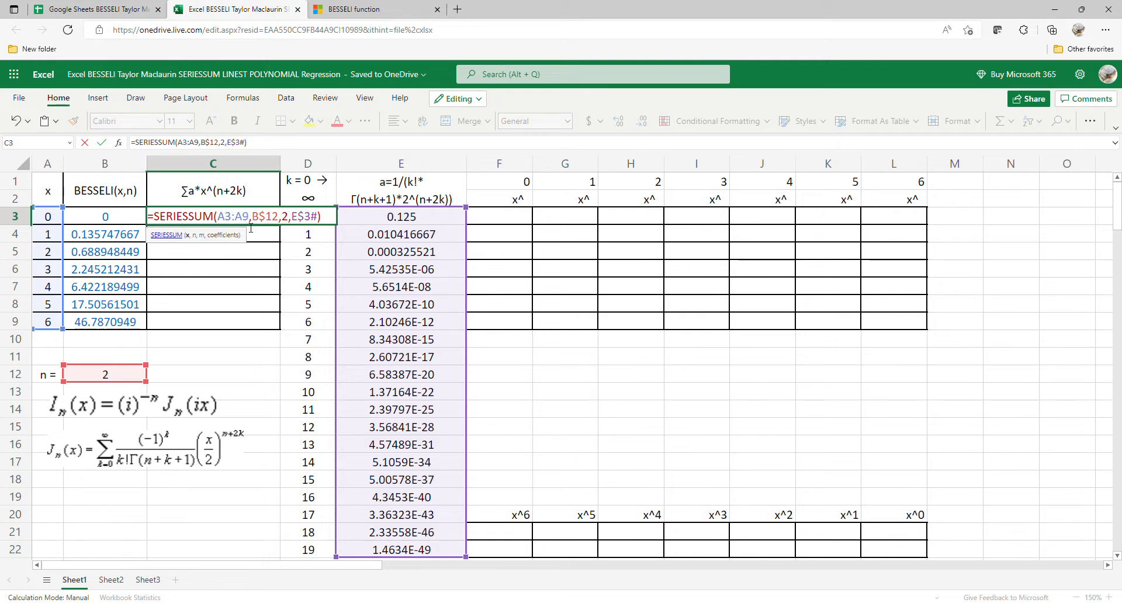
key(BackSpace)
key(BackSpace)
key(BackSpace)
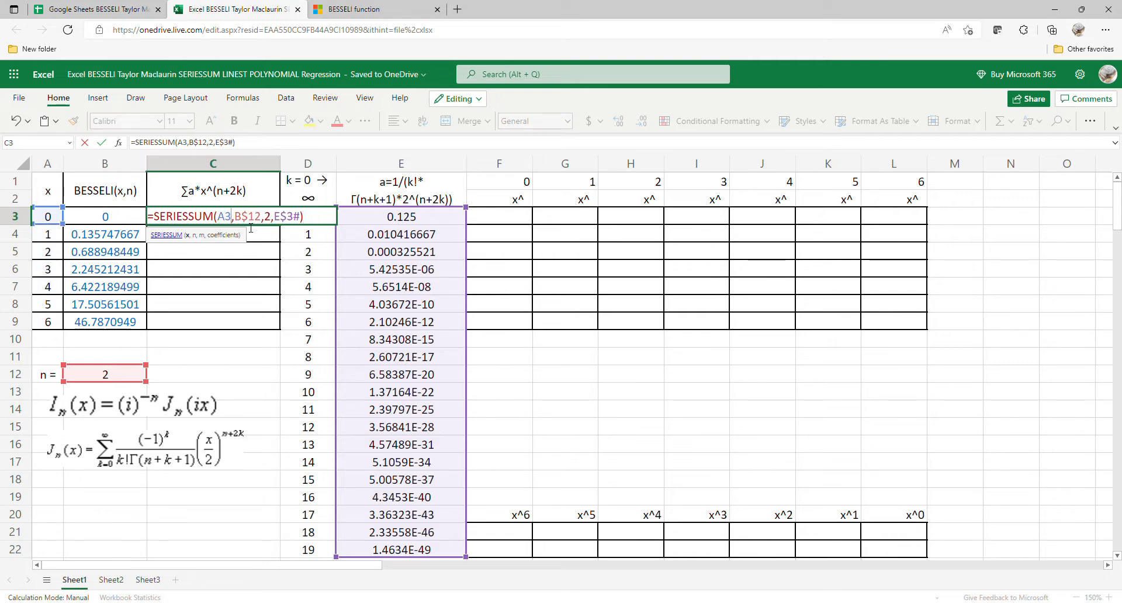
key(Return)
Step: Fill the C3 formula down to C9 and reload the page to recalculate the series sums
key(Up)
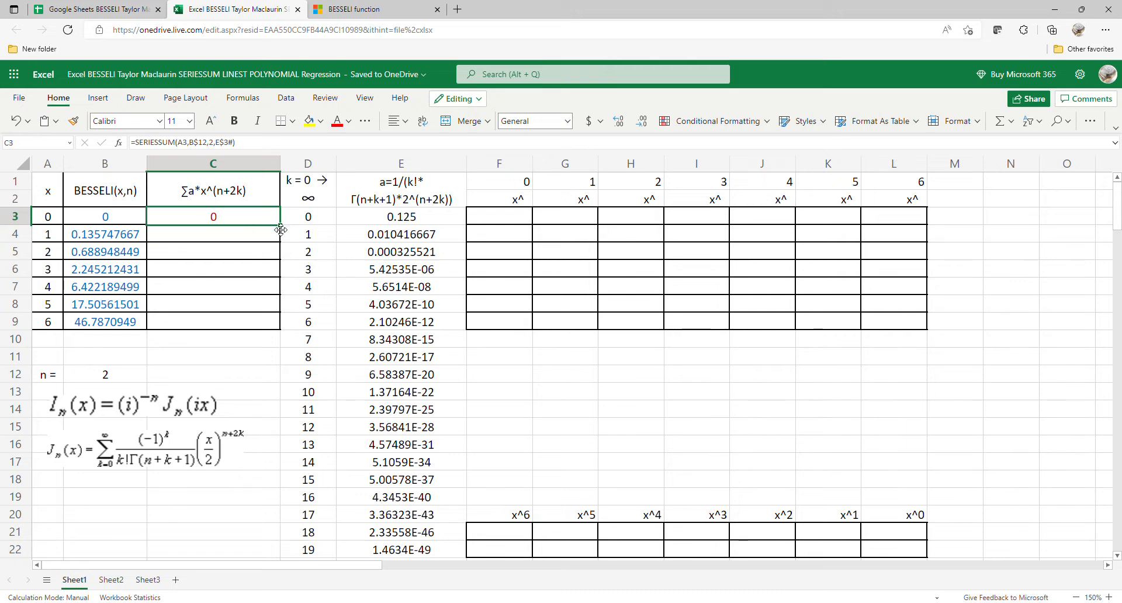
drag(281, 226, 283, 329)
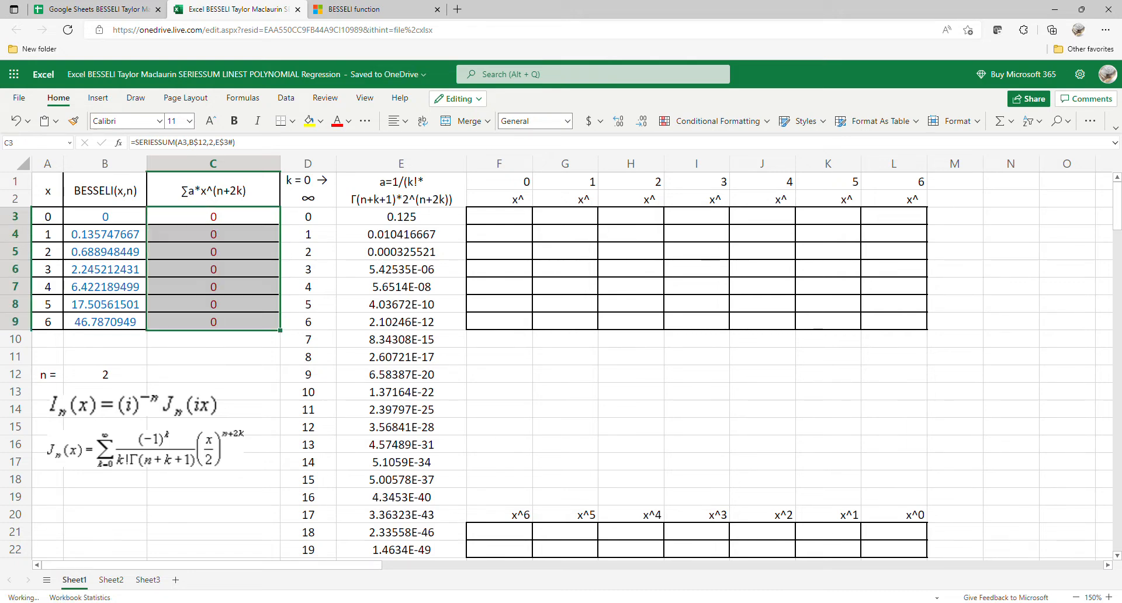
click(73, 35)
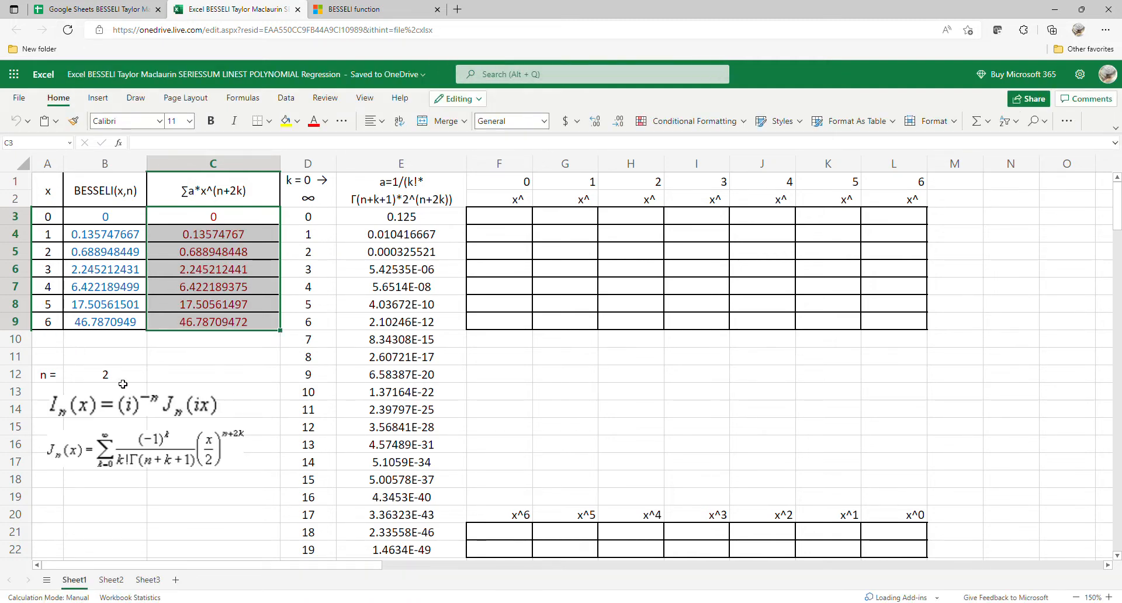
Step: Set n in B12 to 0 from its list and reload the page to recalculate the sheet
click(155, 375)
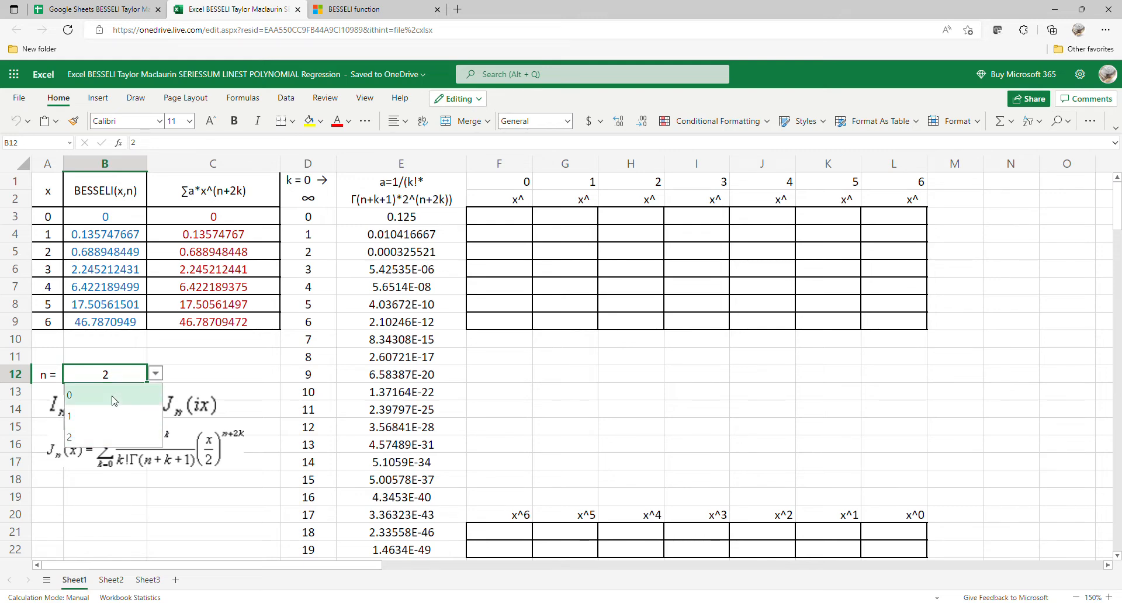
click(119, 403)
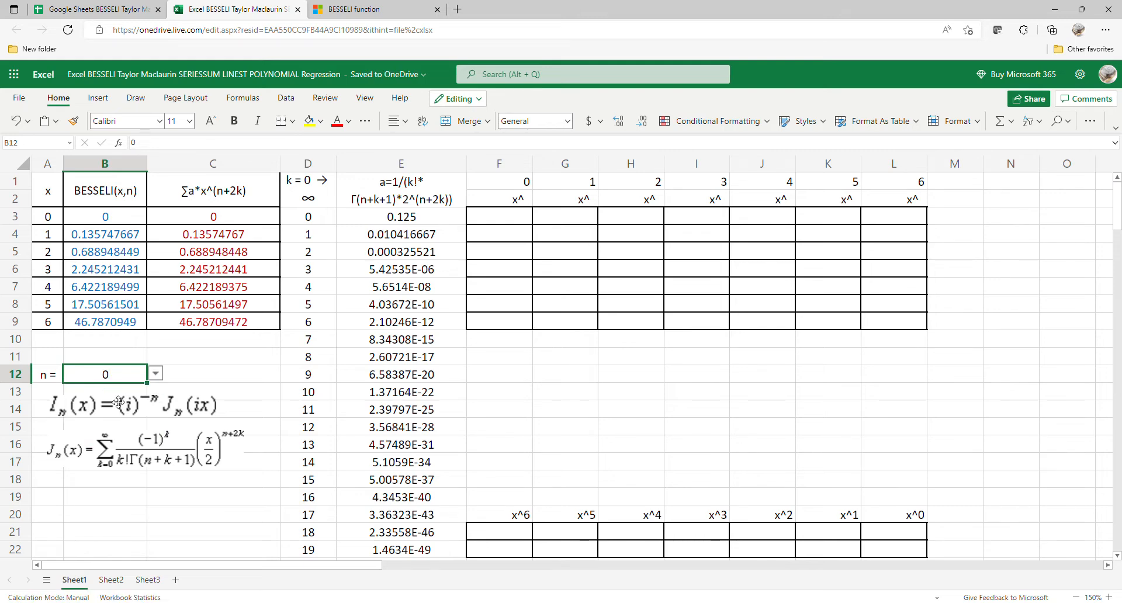
click(67, 33)
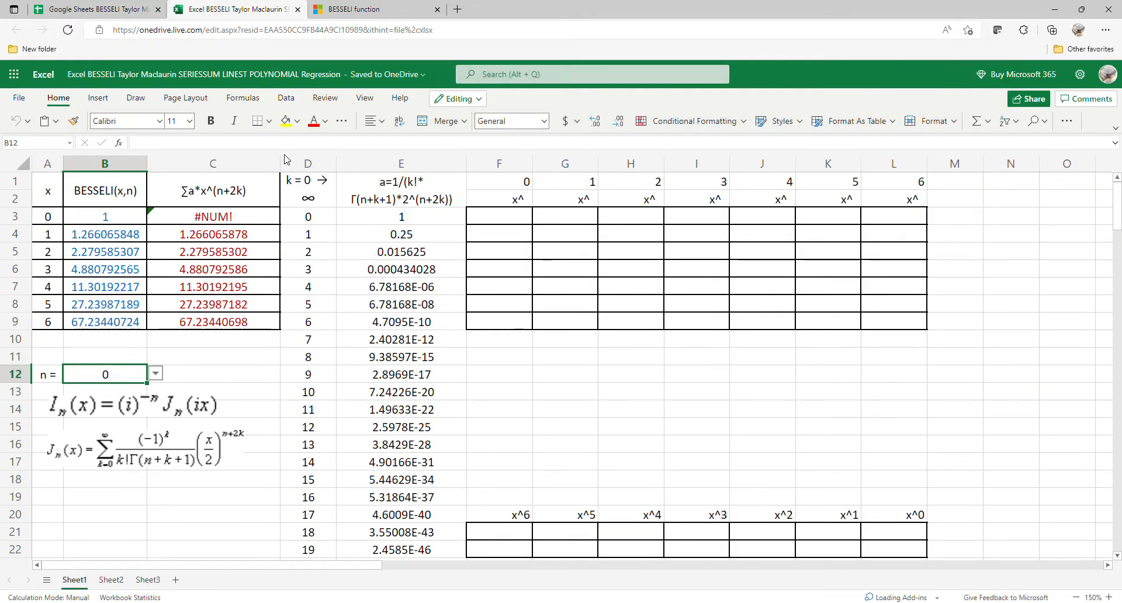
Step: Wrap the C3 formula in IFERROR with fallback 1, giving =IFERROR(SERIESSUM(A3,B$12,2,E$3#),1)
click(257, 219)
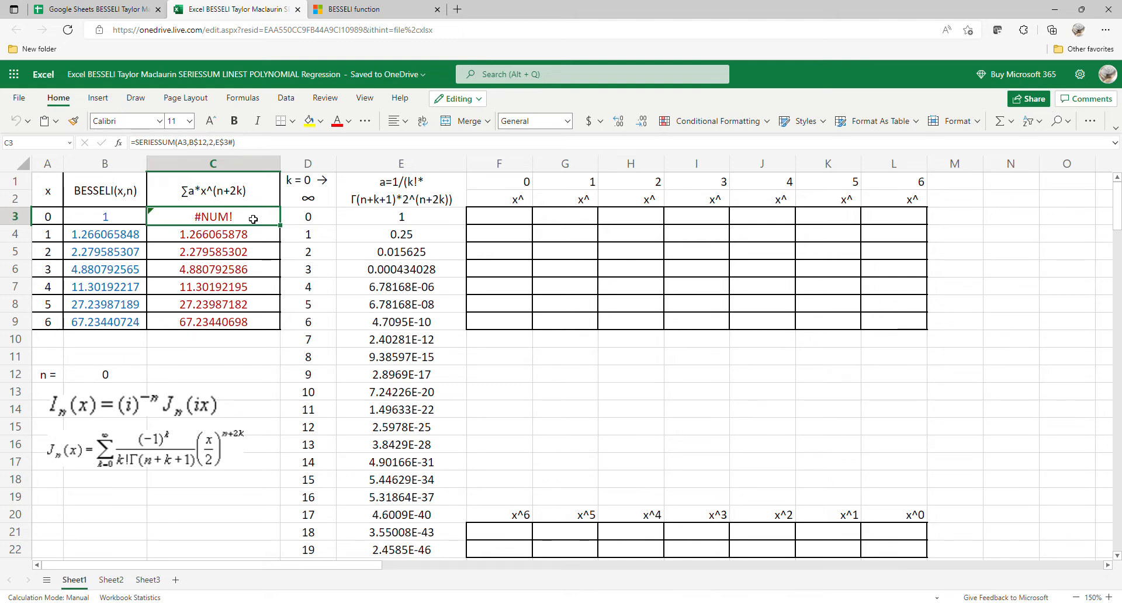
click(146, 143)
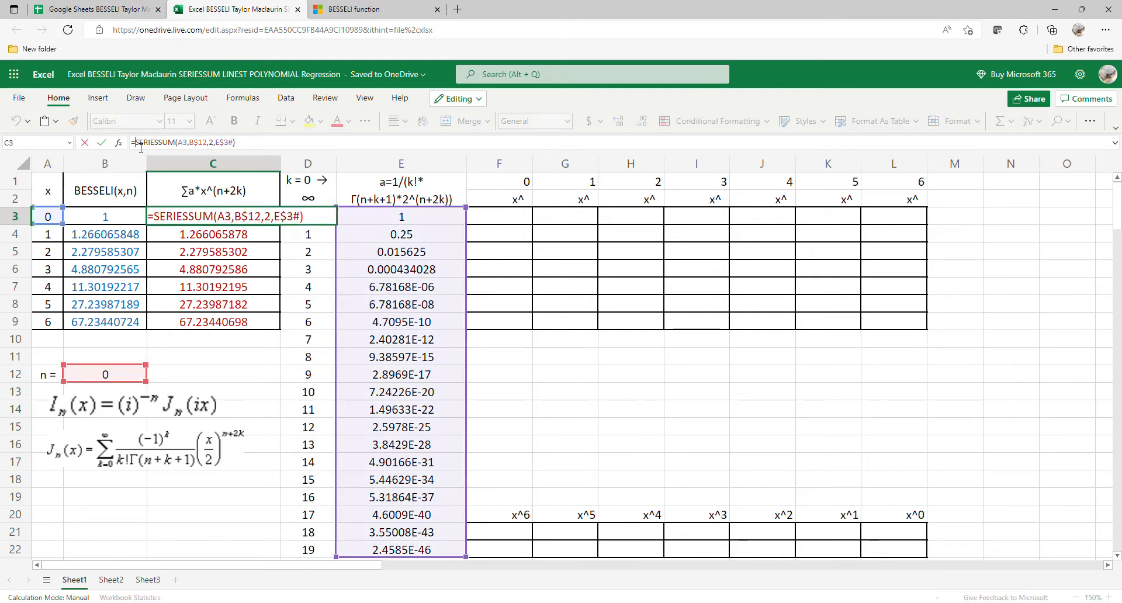
text(()
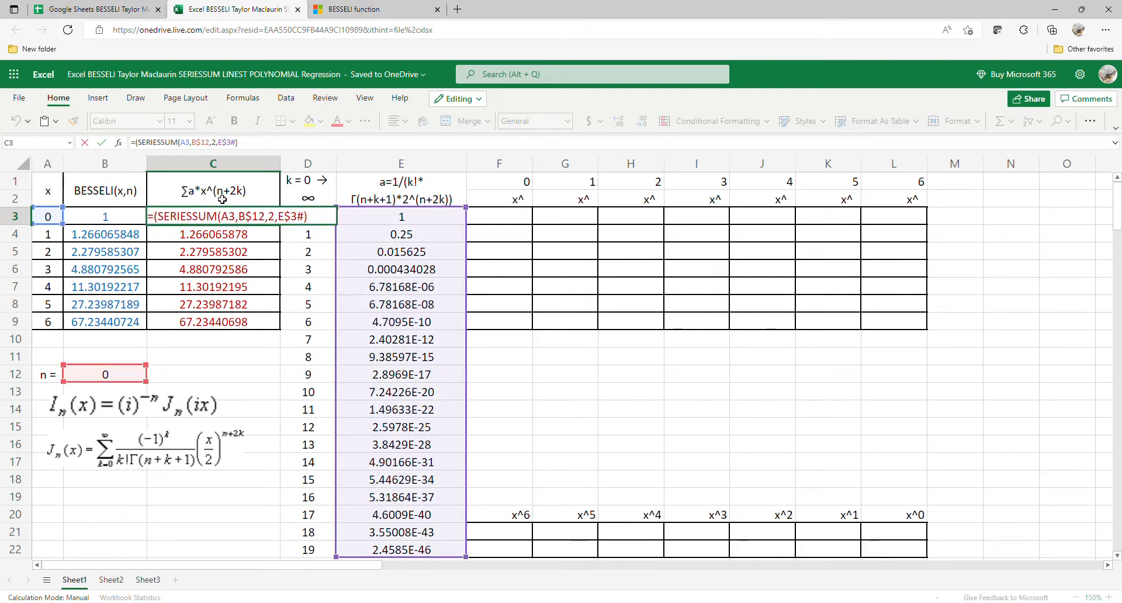
text(I)
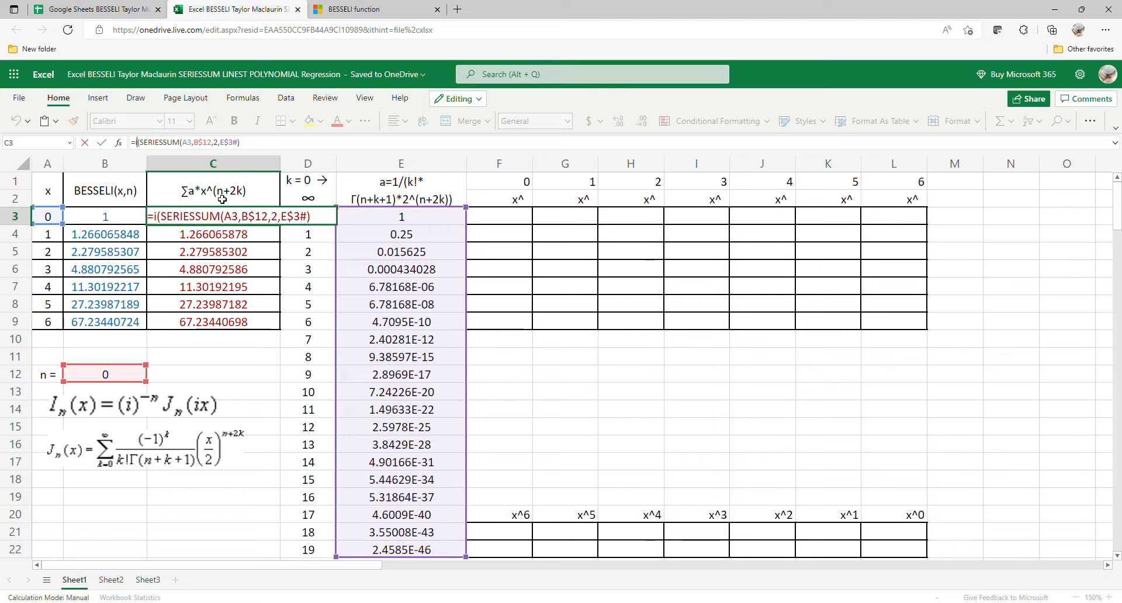
text(FERROR)
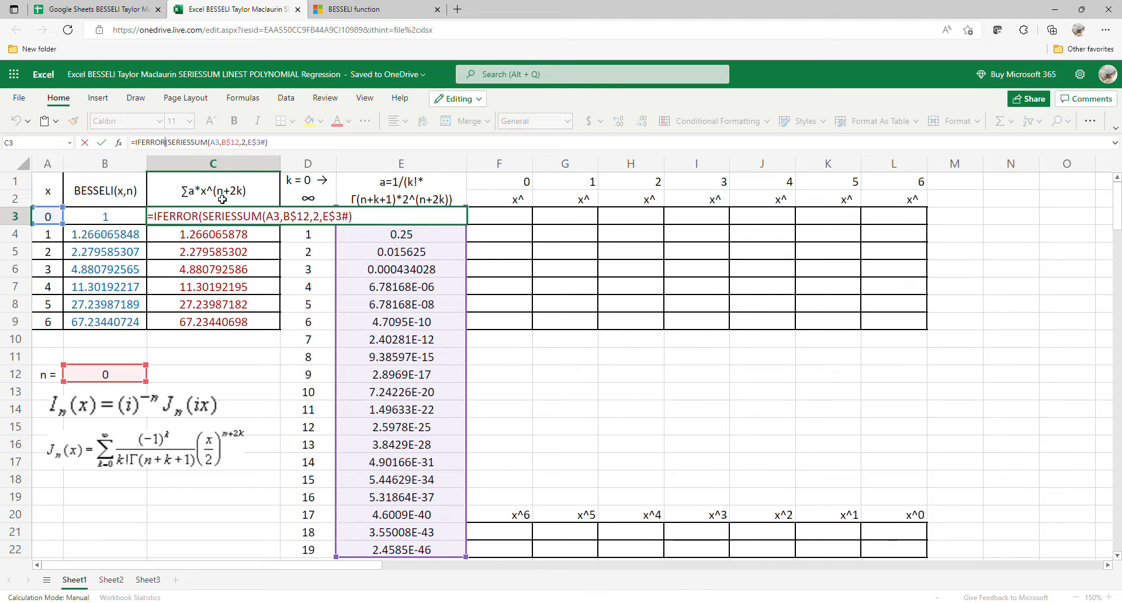
click(282, 151)
text(,1))
key(Return)
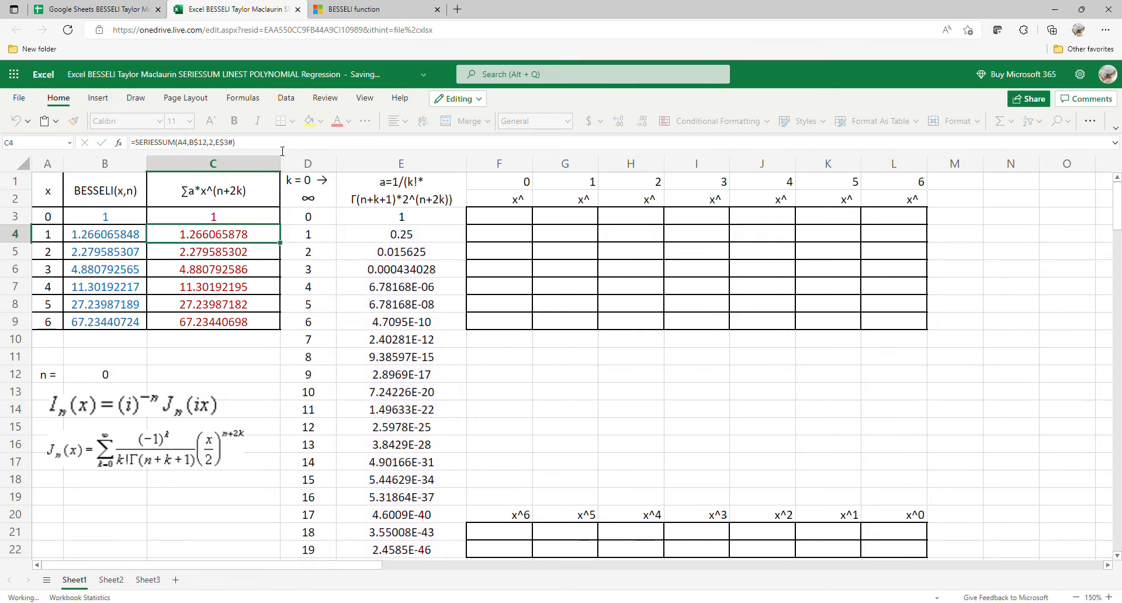
Step: Set n in B12 to 1 from its list and reload the page to compare both result columns
click(133, 375)
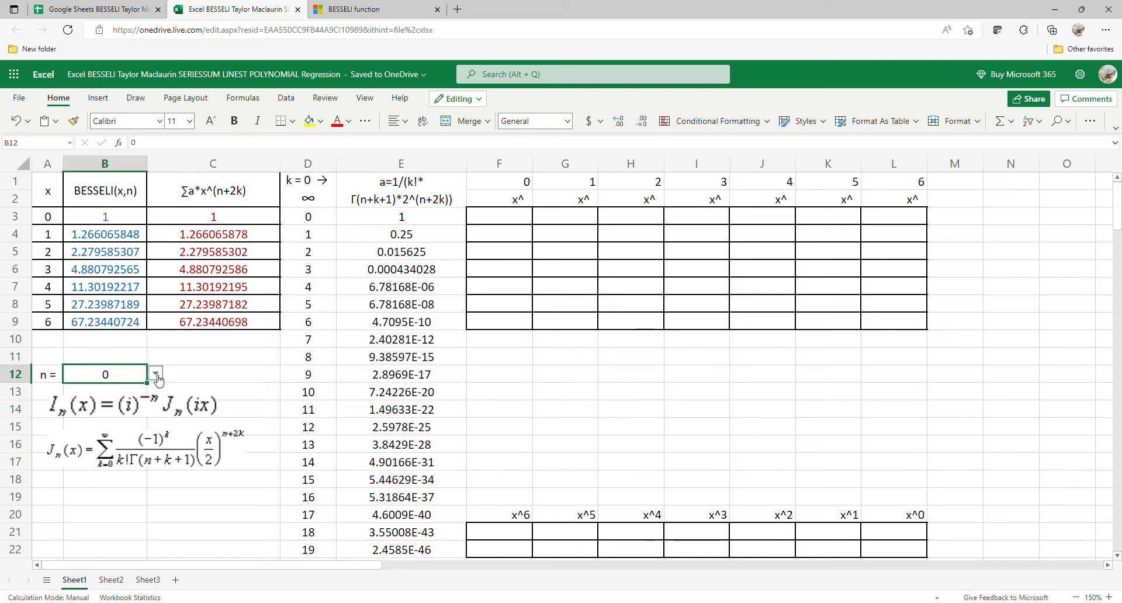
click(157, 376)
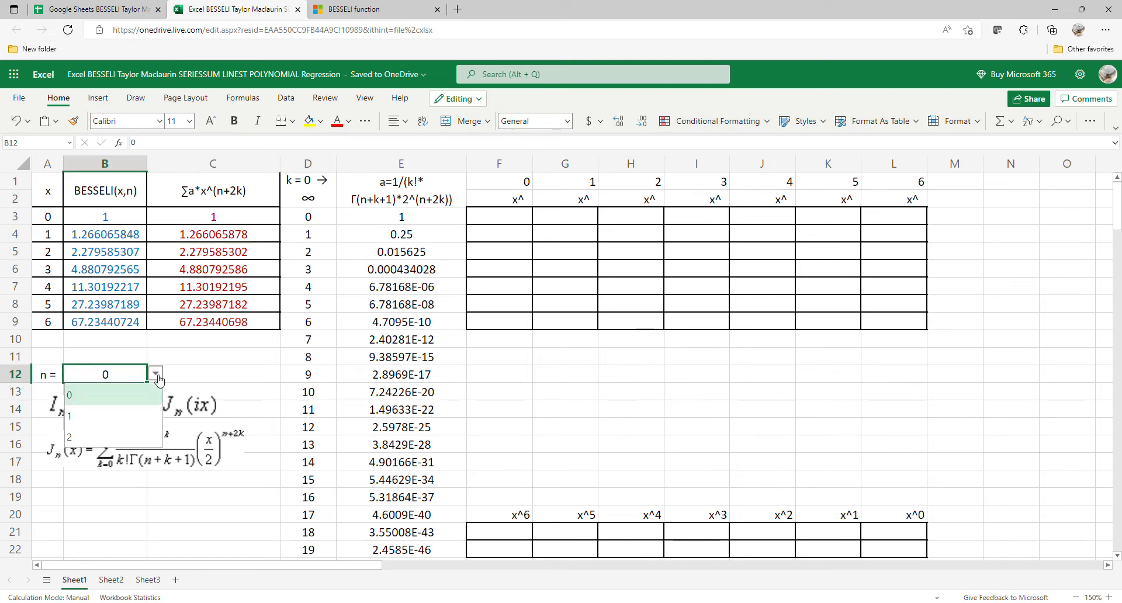
click(123, 417)
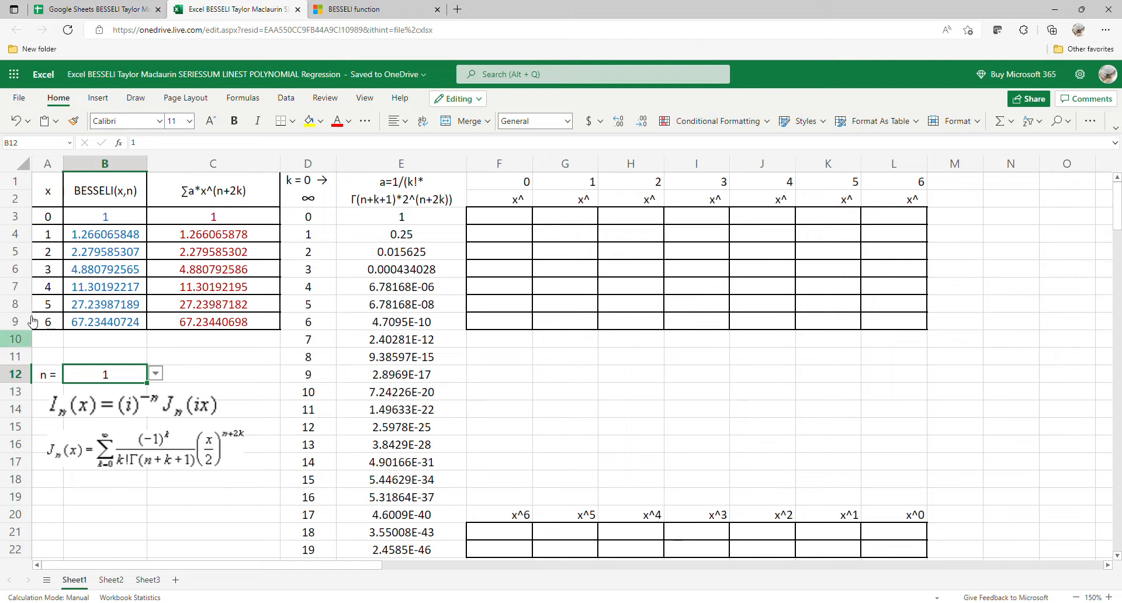
click(62, 33)
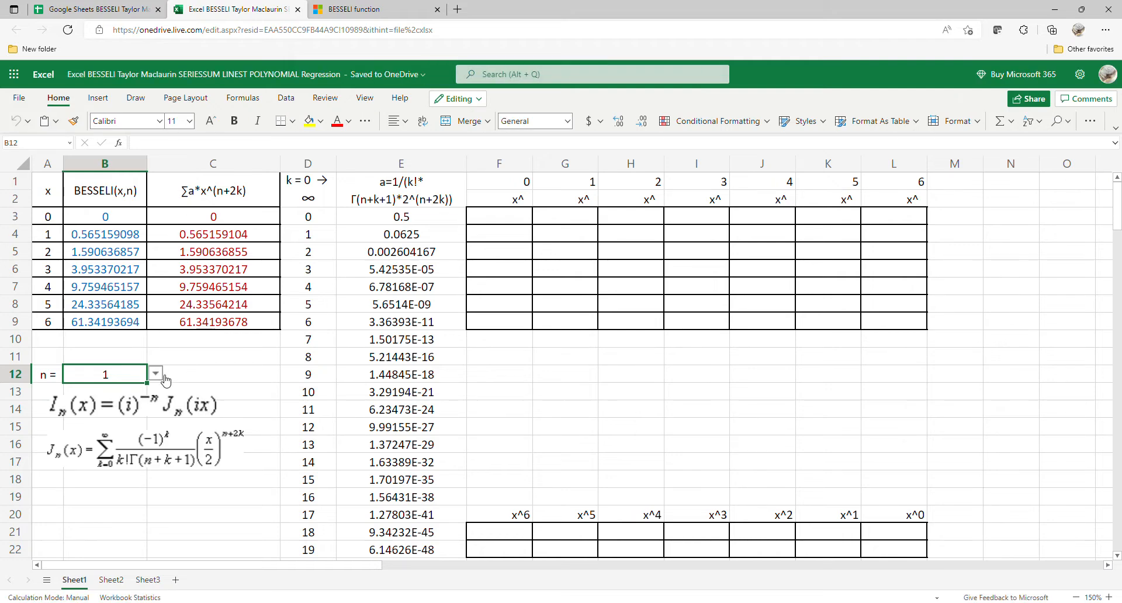
Step: Switch n in B12 back to 0 and reload the page to recalculate both result columns
click(155, 373)
click(122, 395)
click(69, 37)
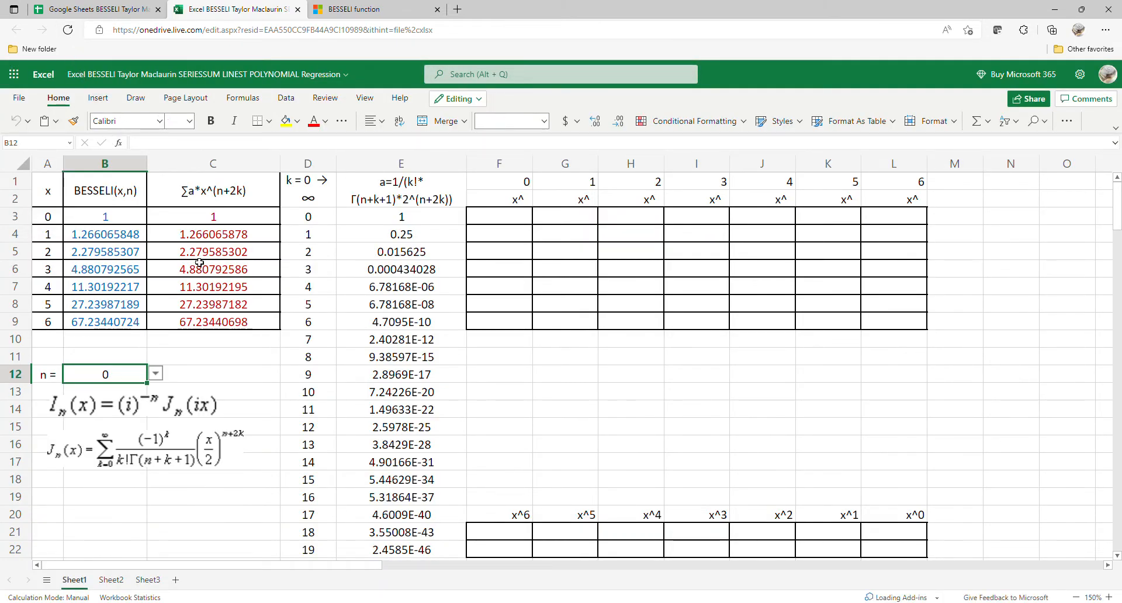
click(488, 226)
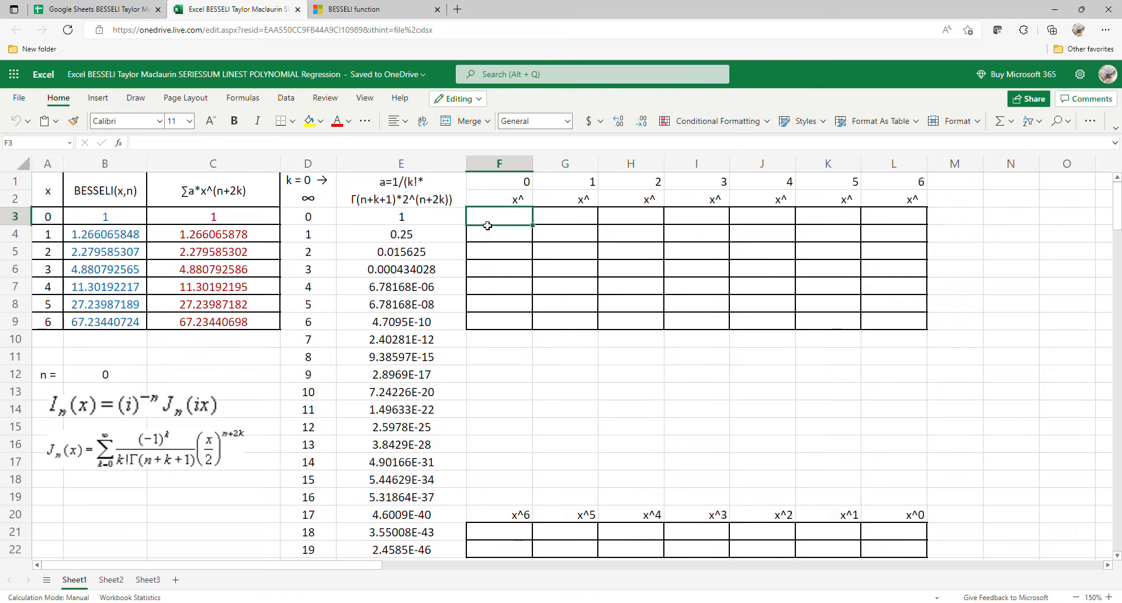
Step: Try to plot the table A1:C9 with its headers as a scatter chart, and delete that chart
drag(48, 190, 210, 324)
click(97, 98)
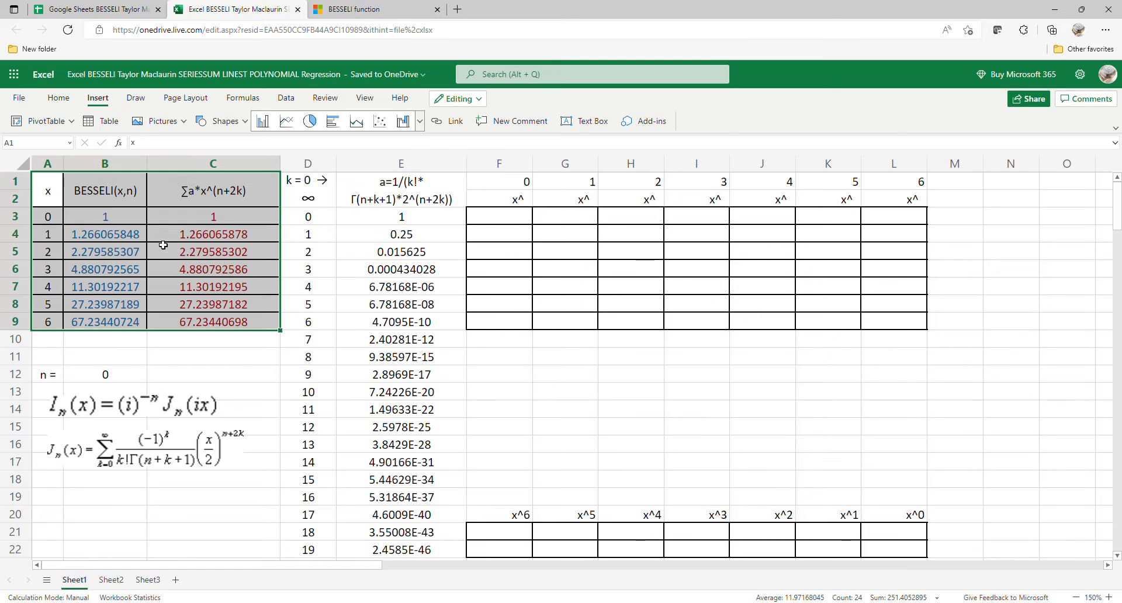
click(380, 121)
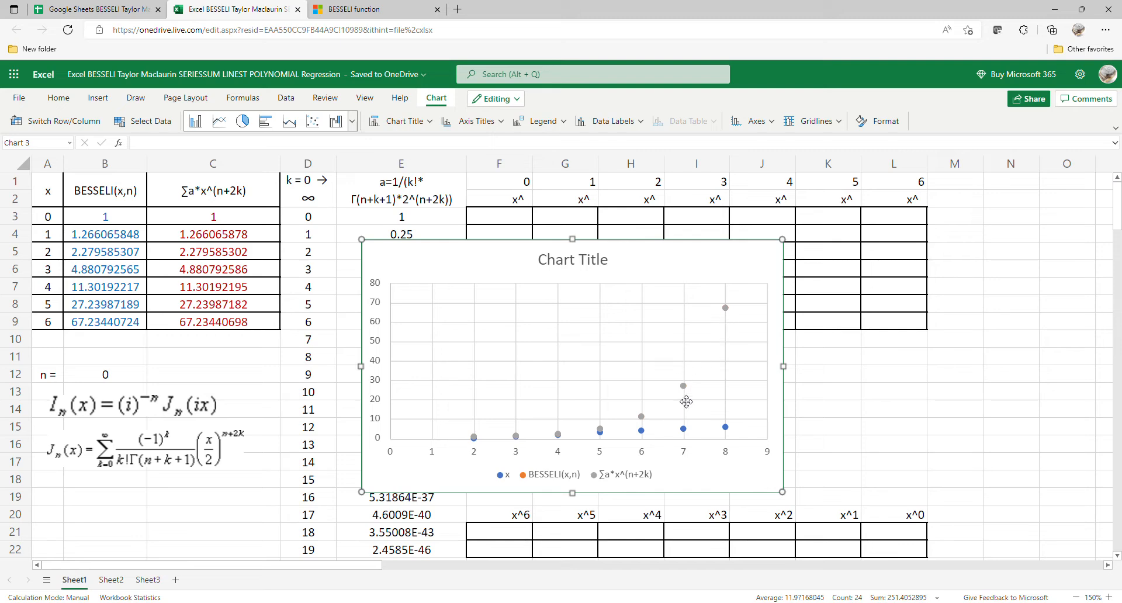
click(638, 360)
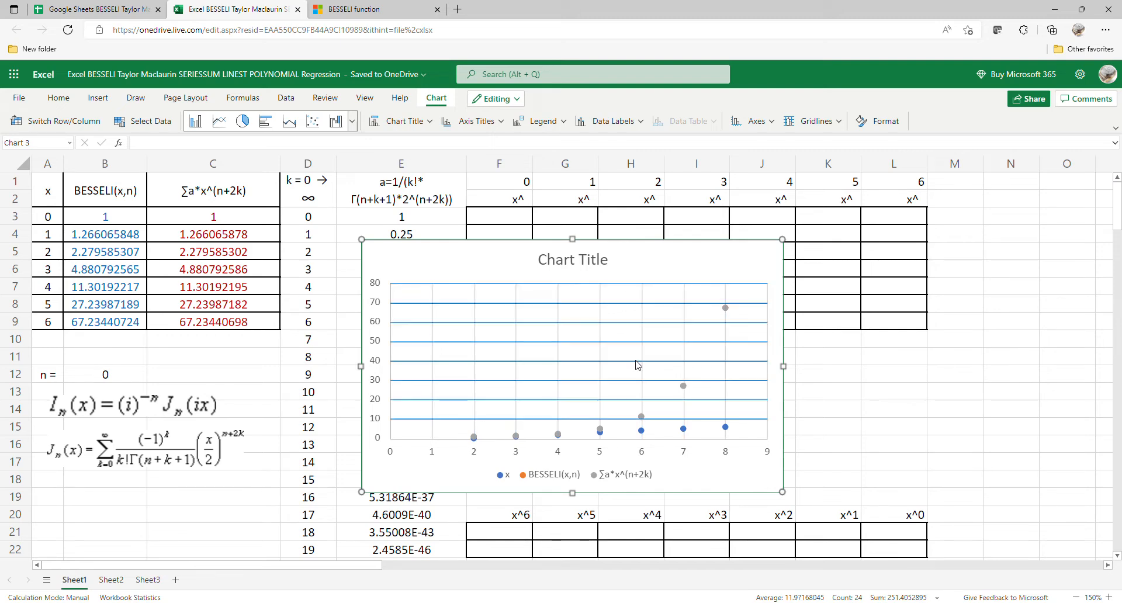
click(643, 275)
key(Delete)
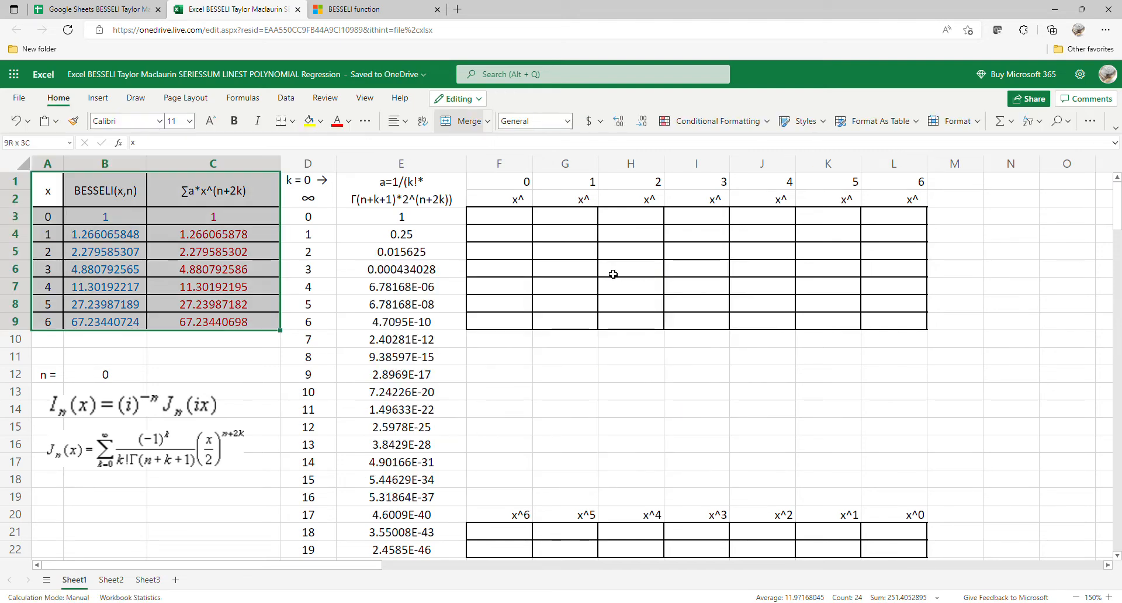
Step: Insert a markers-only scatter chart from the data range A3:C9 without the header rows
drag(61, 224, 212, 325)
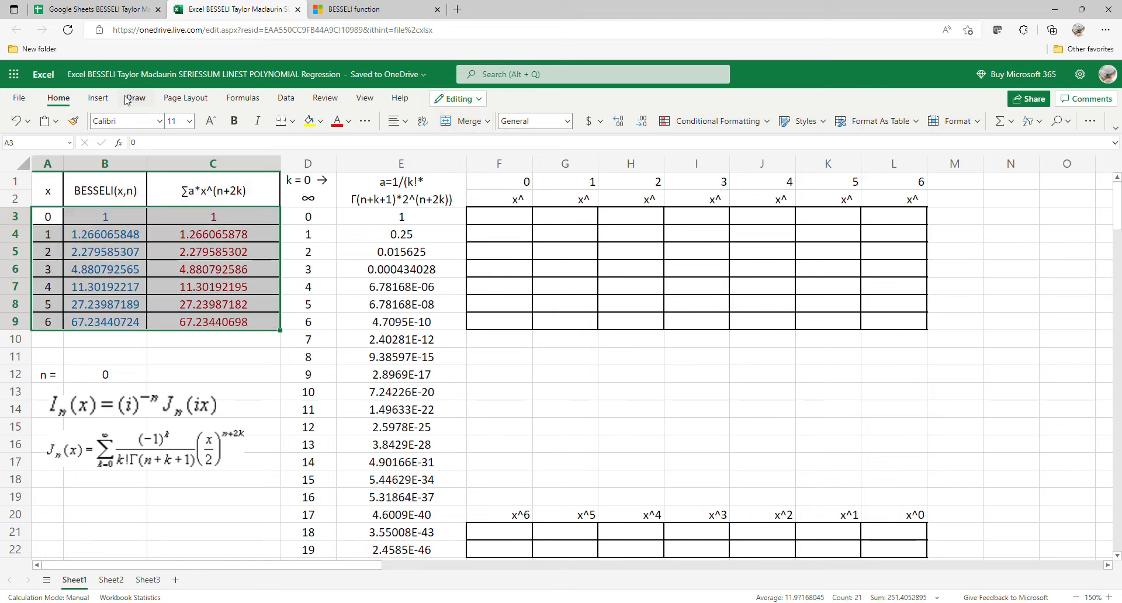
click(98, 98)
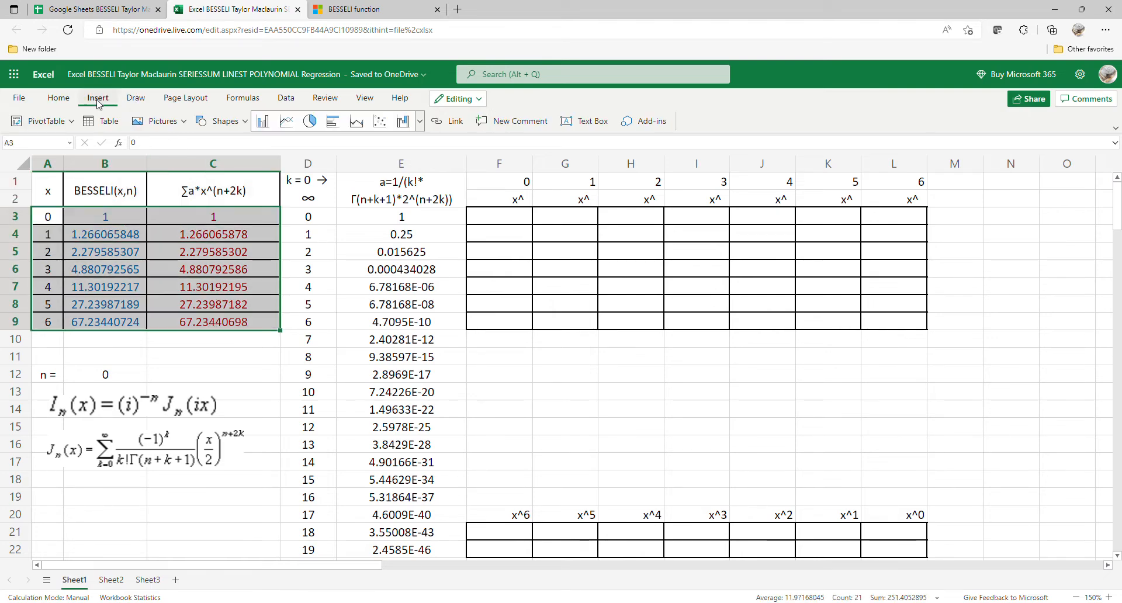
click(373, 124)
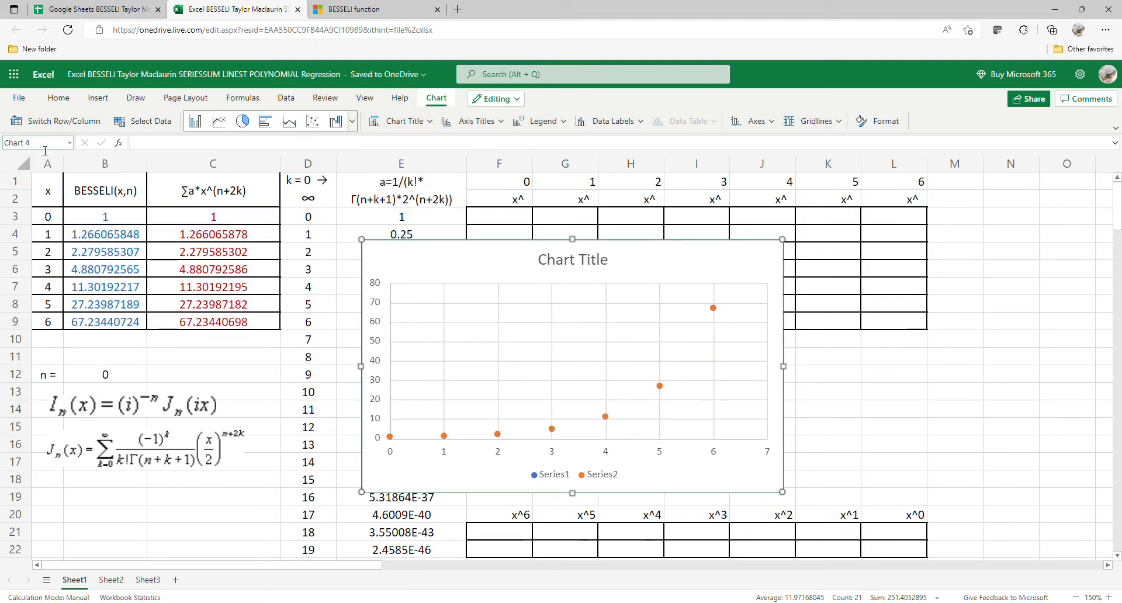
Step: Open the new scatter chart's formatting options and turn off its chart title and legend
double_click(616, 268)
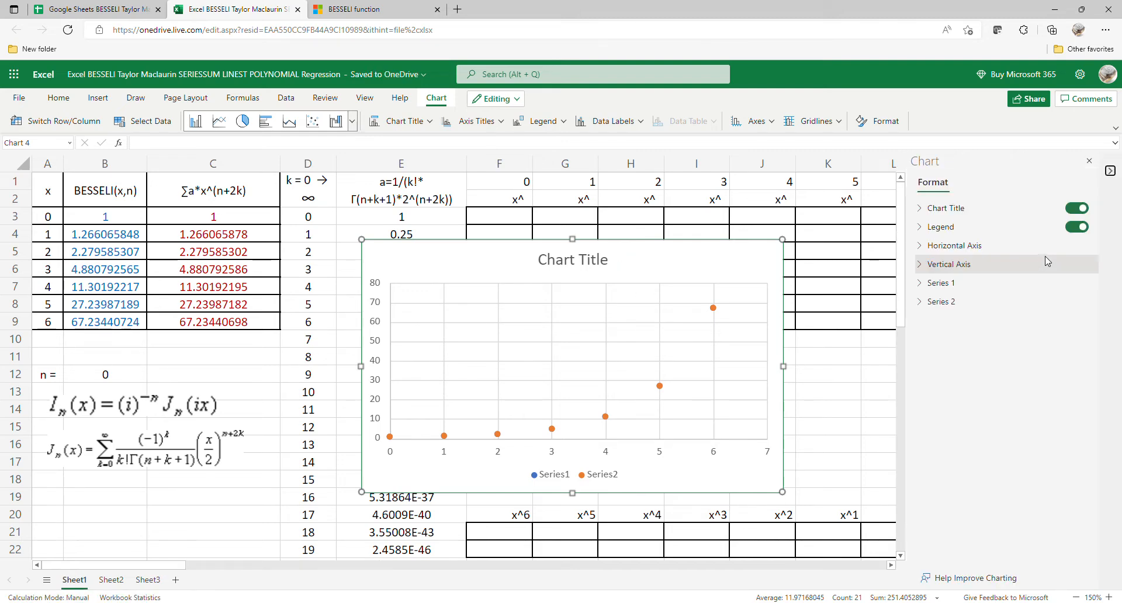
click(1073, 209)
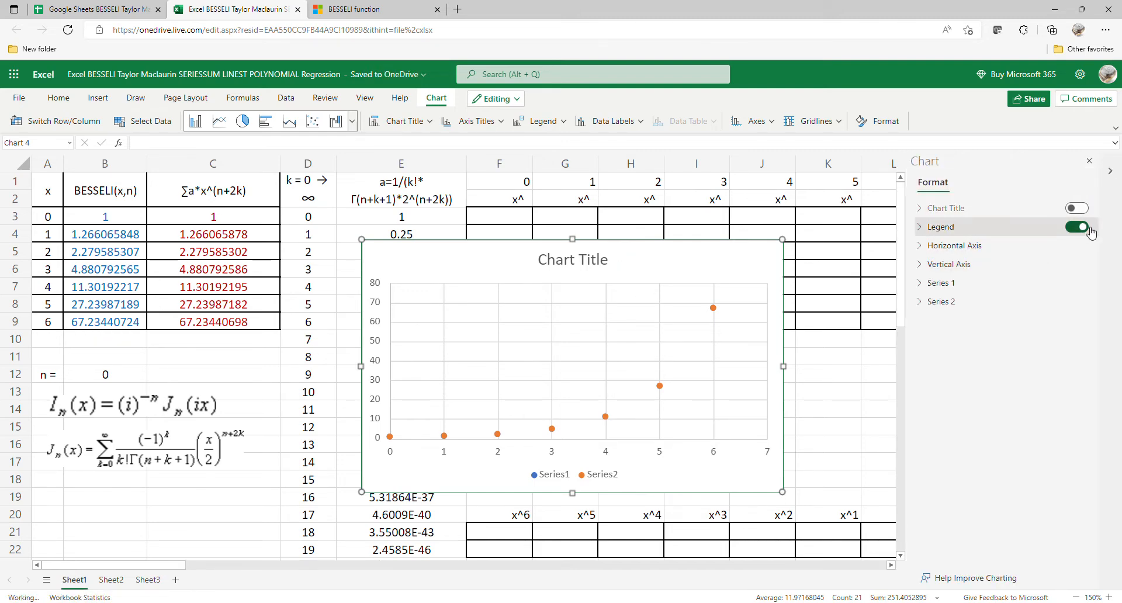
click(1068, 229)
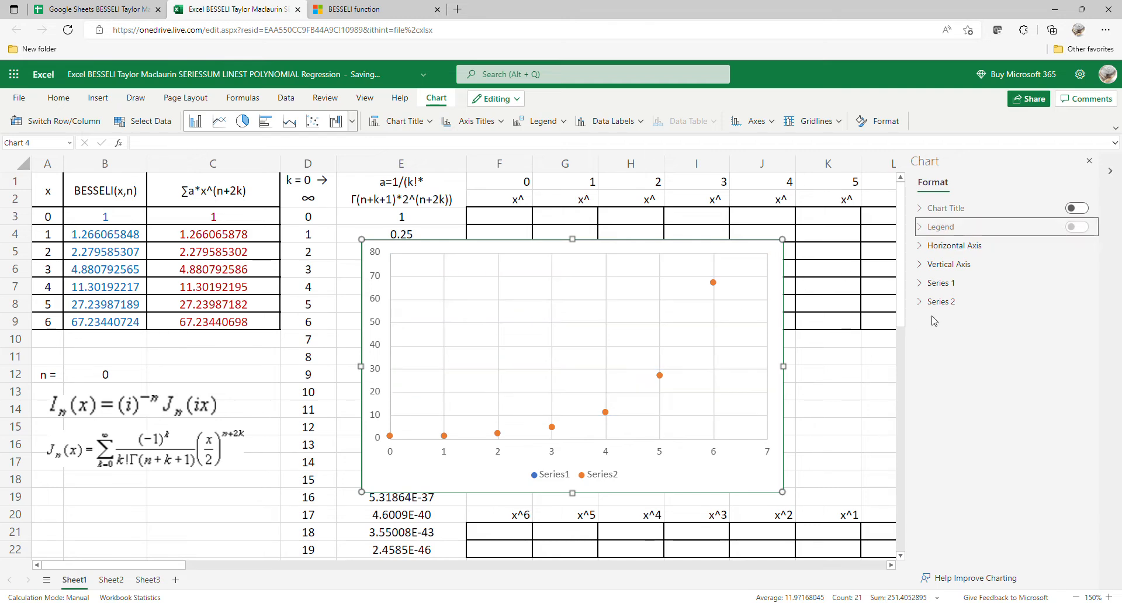
Step: Add a trendline to Series 1 of the scatter chart and set its trend type to Polynomial
click(965, 286)
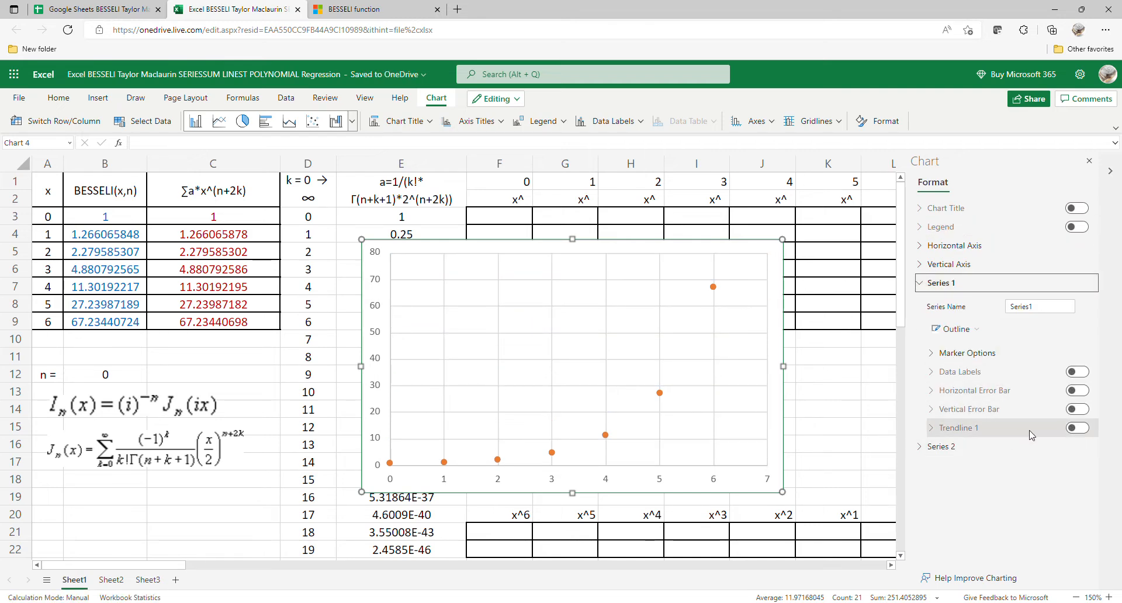
click(1085, 431)
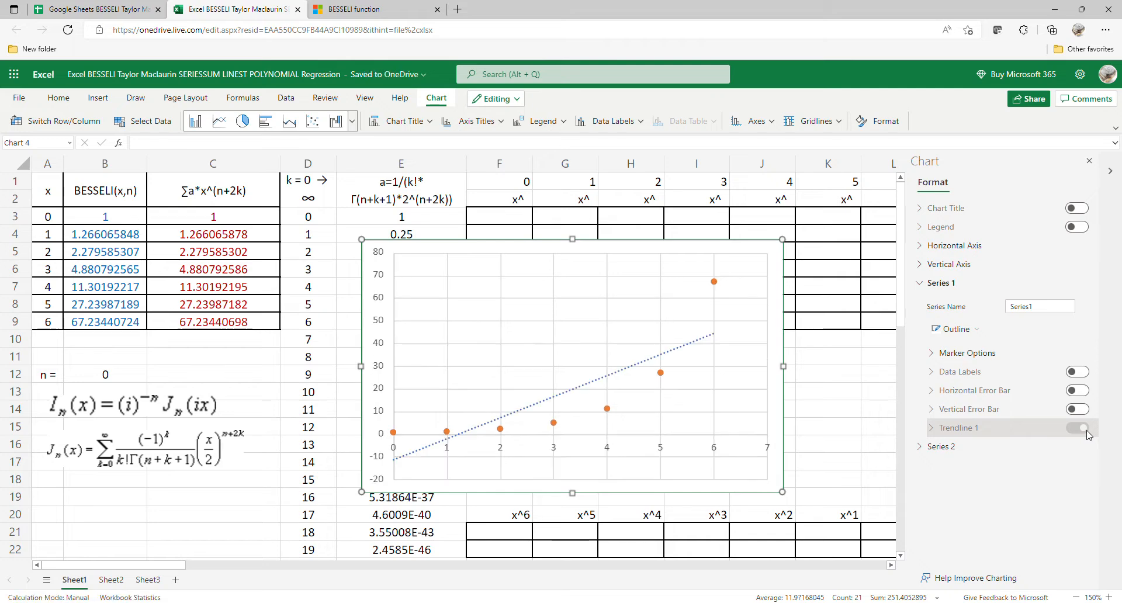
click(1065, 472)
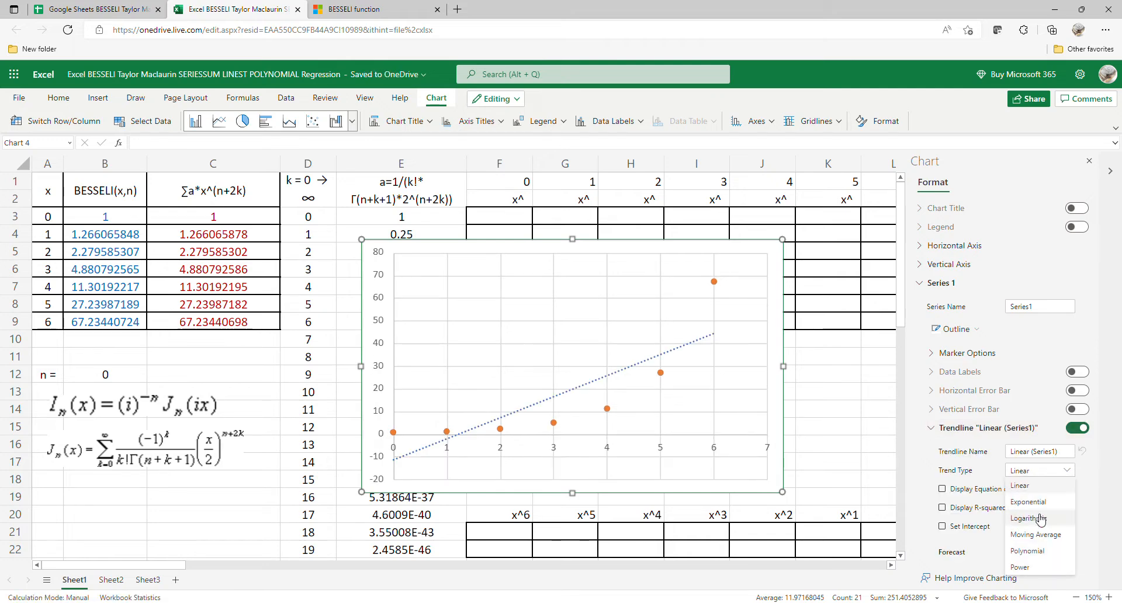
click(1039, 551)
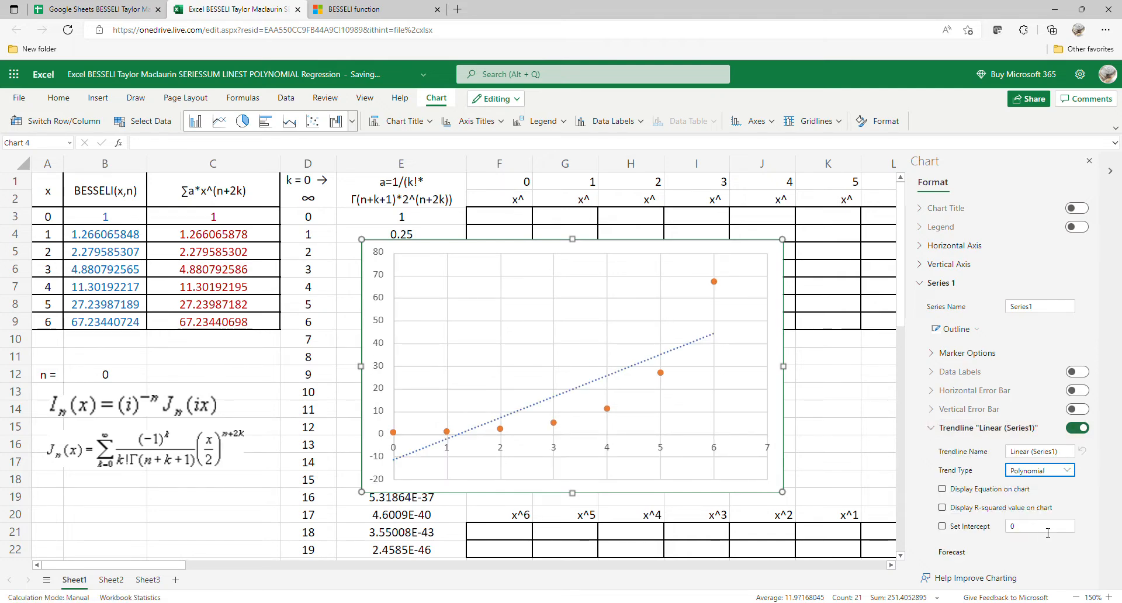
Step: Set the Series 1 trendline's polynomial order to 6 and display its equation on the chart
click(1028, 495)
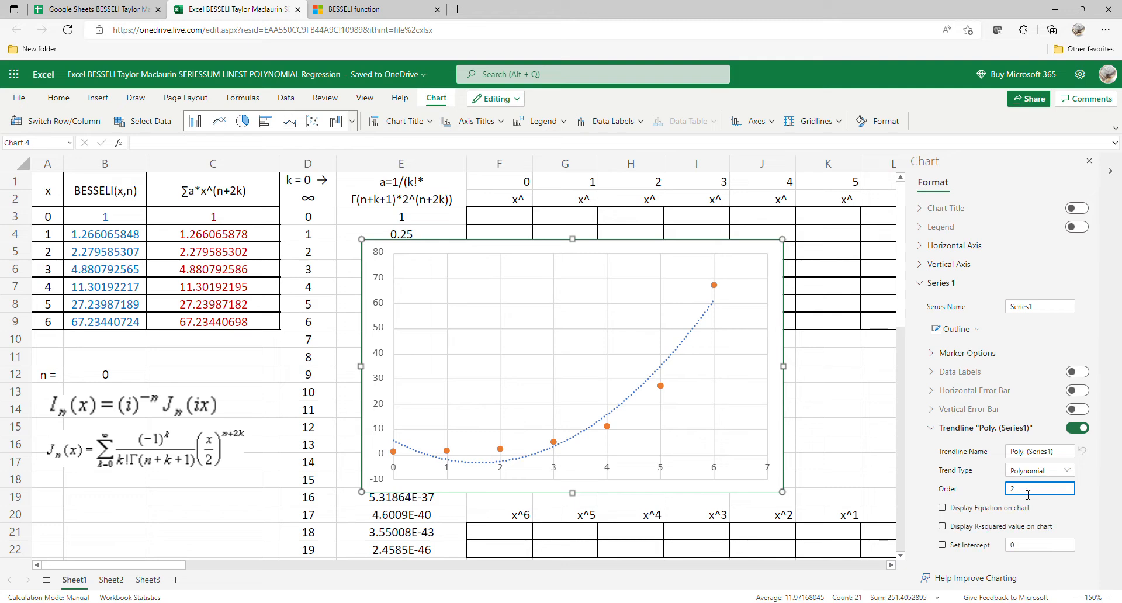
click(984, 493)
click(1035, 492)
text(6)
click(942, 507)
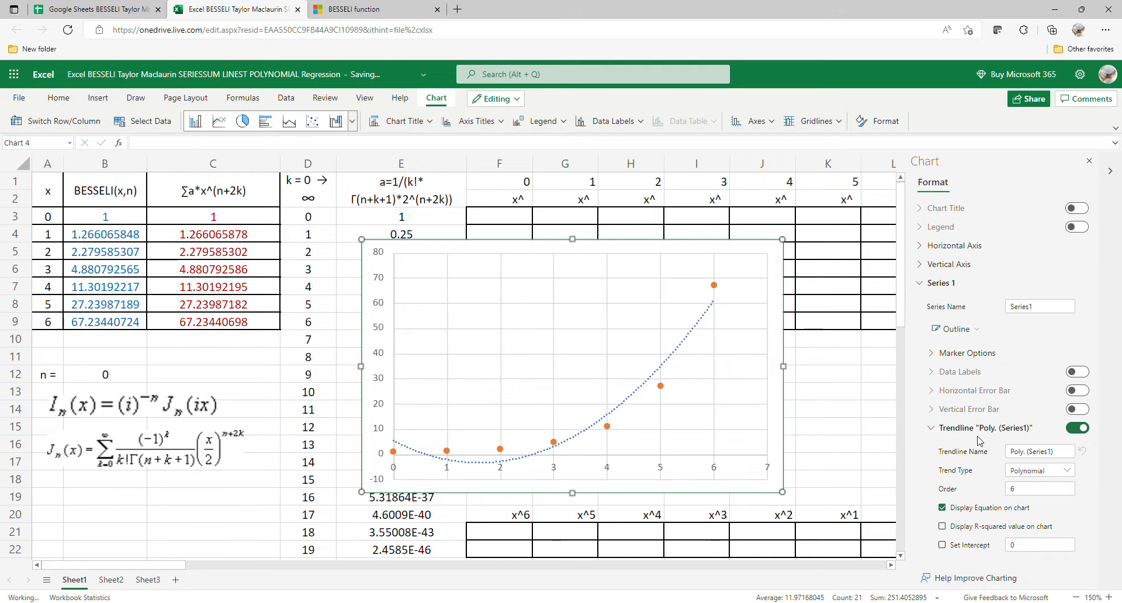
Step: Add a second Series 1 trendline, Polynomial of order 6 with its equation displayed, and close the chart formatting options
scroll(982, 420, down, 5)
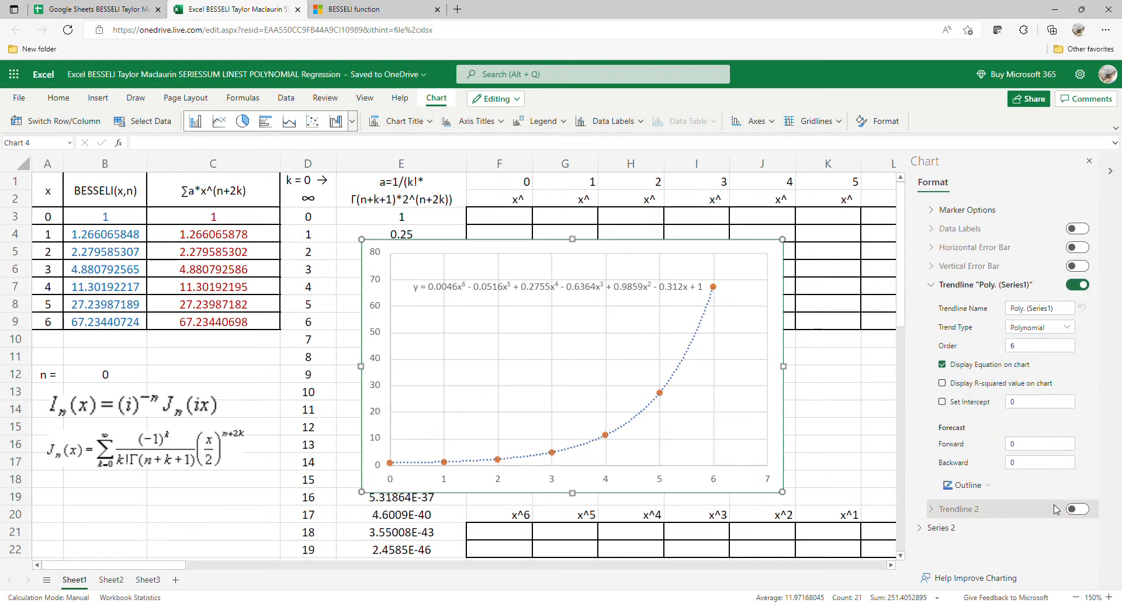
click(1075, 509)
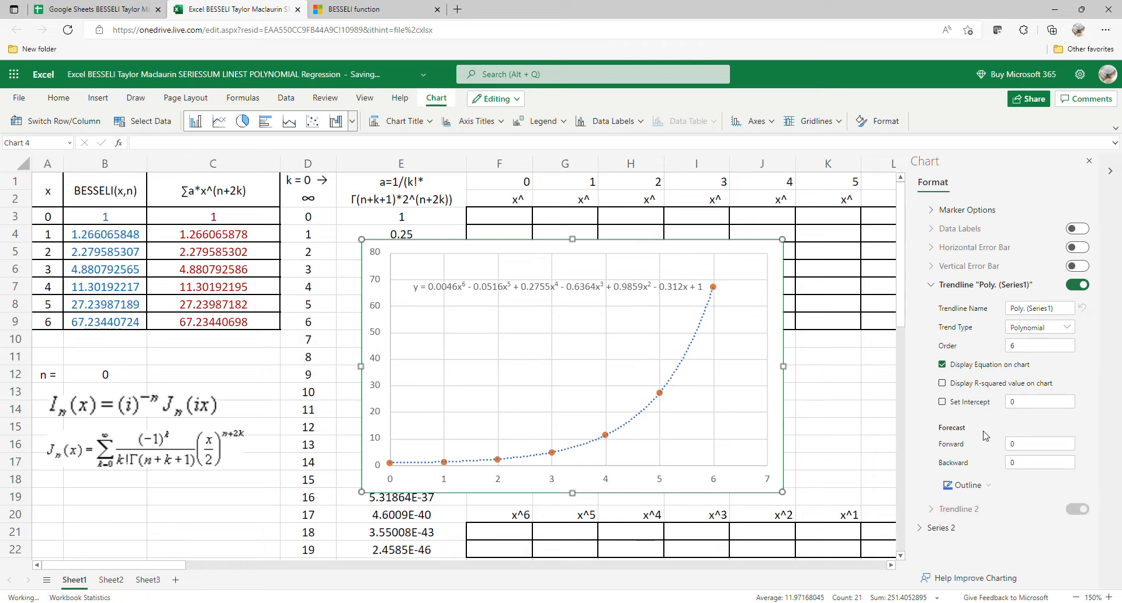
scroll(986, 433, down, 2)
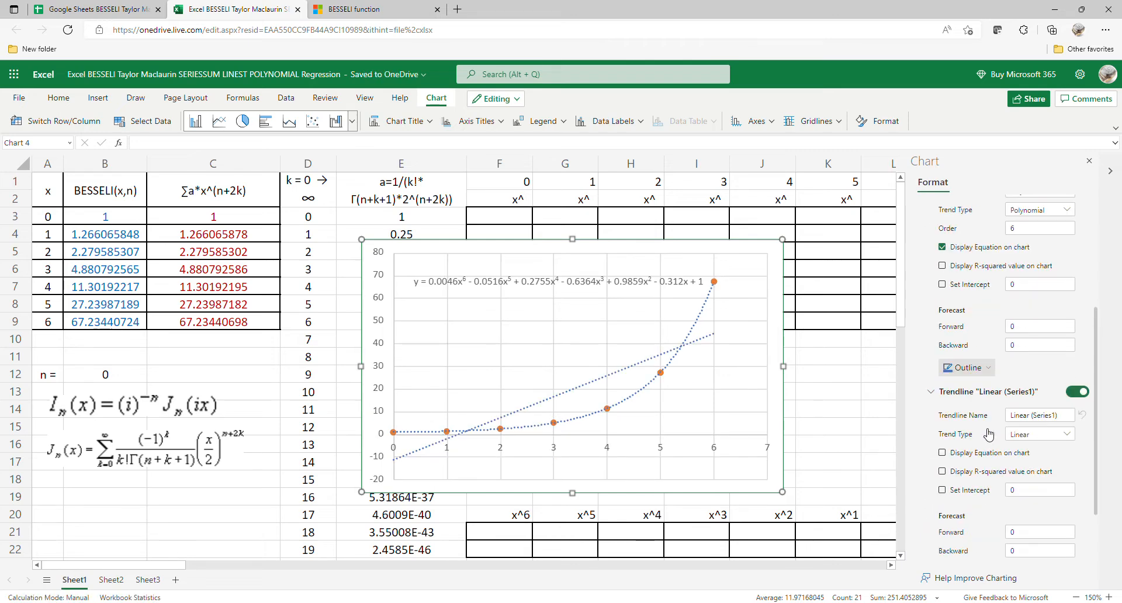
click(1067, 436)
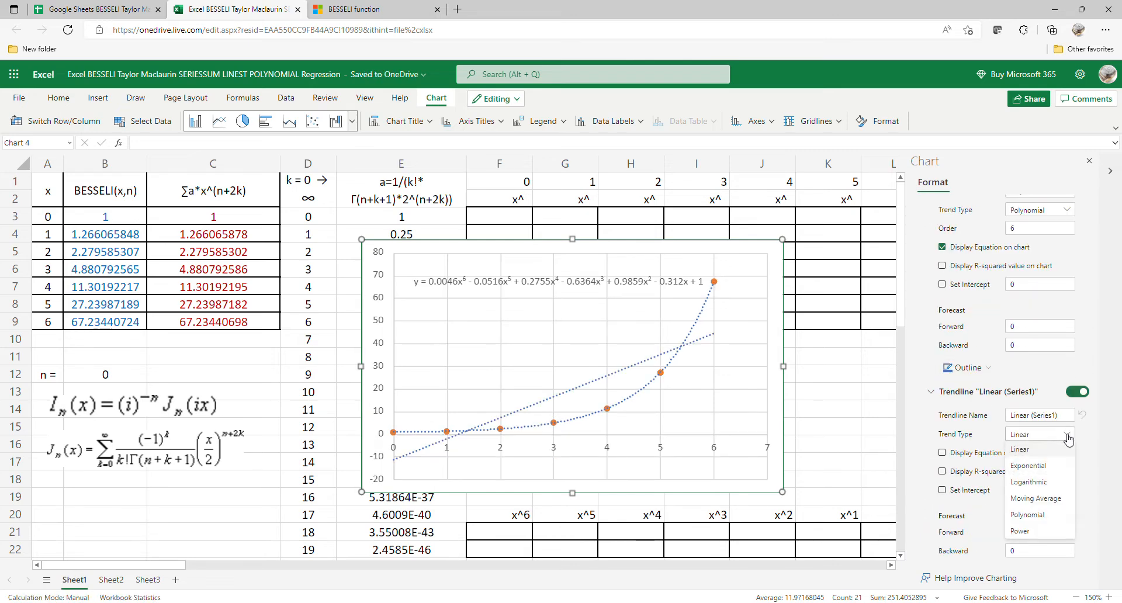
click(1032, 514)
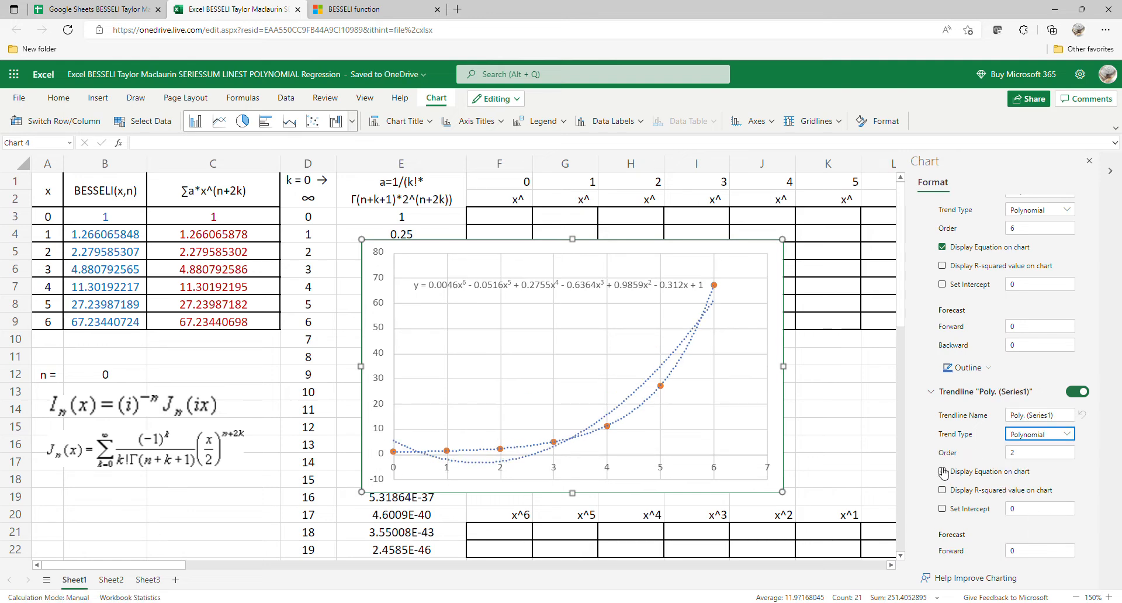
click(943, 472)
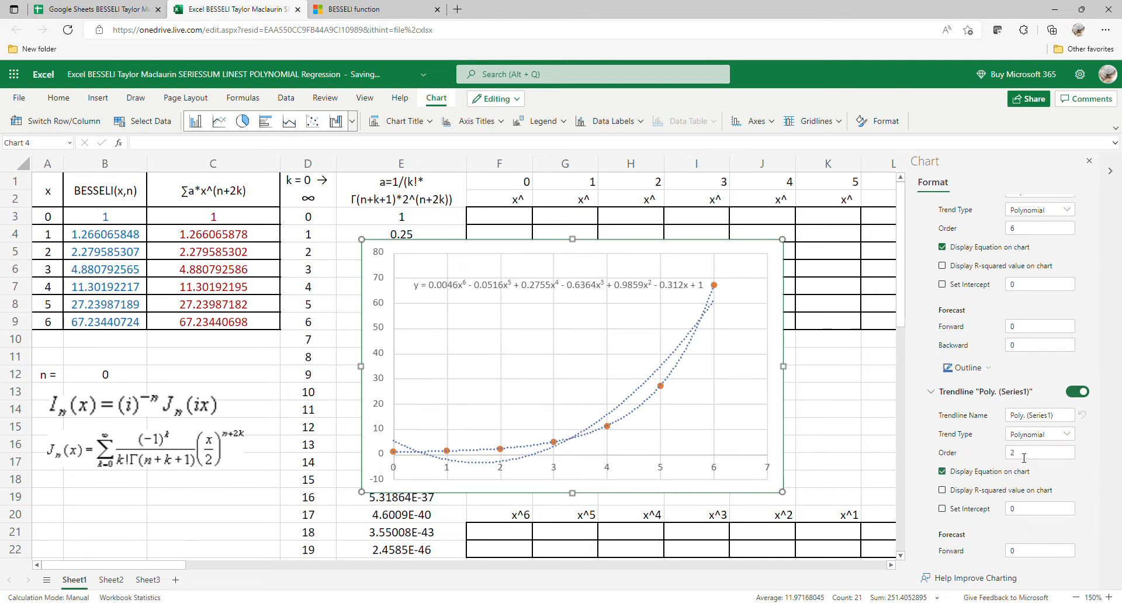
click(987, 455)
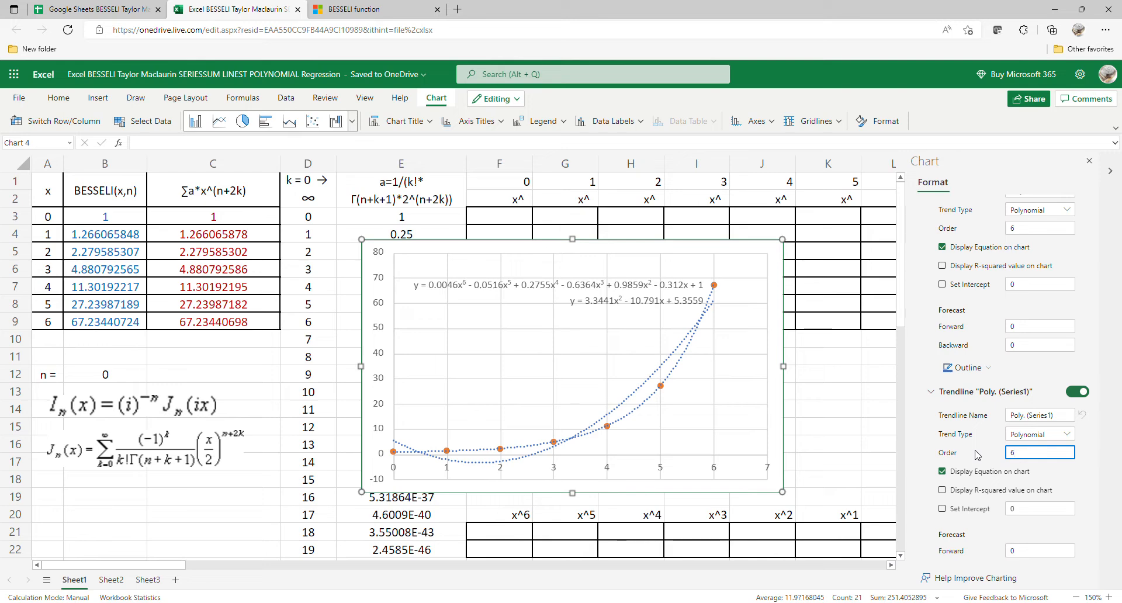
click(1091, 476)
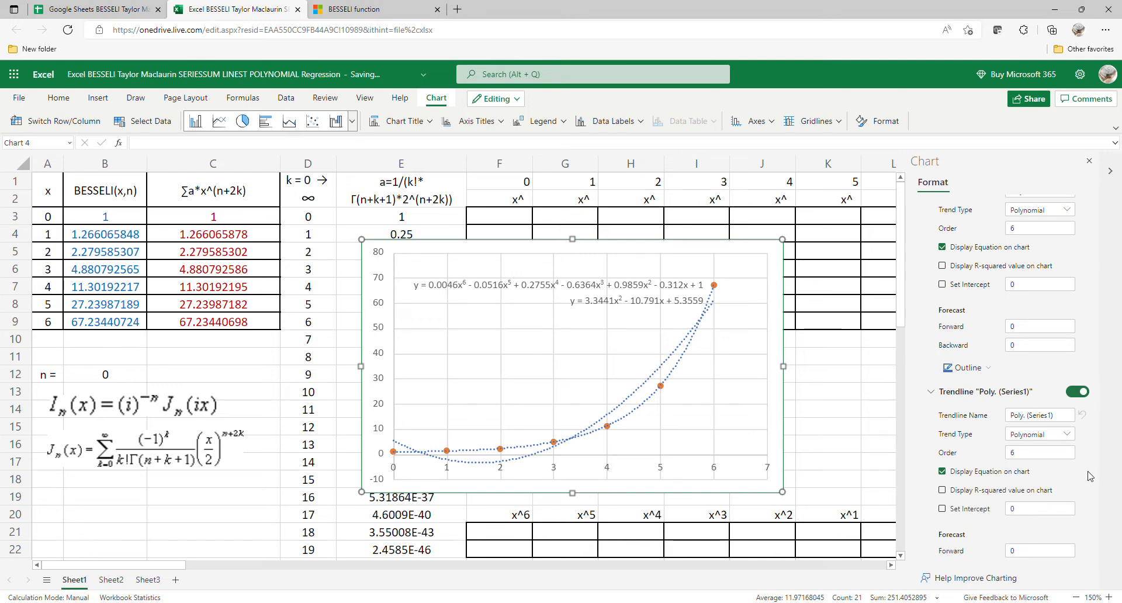
click(1089, 161)
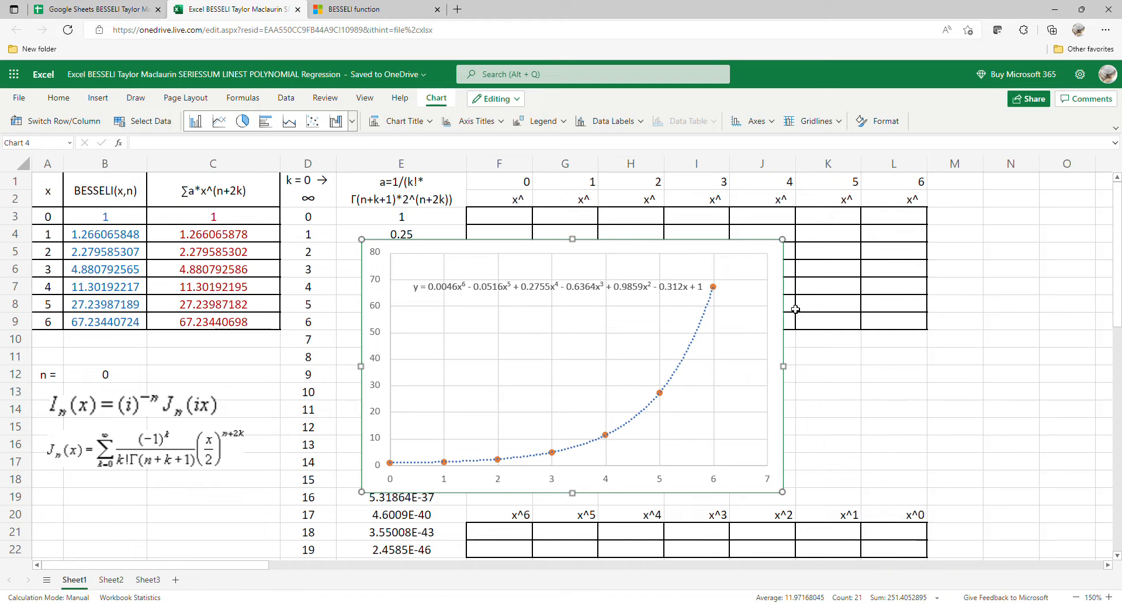
Step: Enlarge the scatter chart in height and width and move it clear of the tables, starting at column M
drag(752, 349, 848, 283)
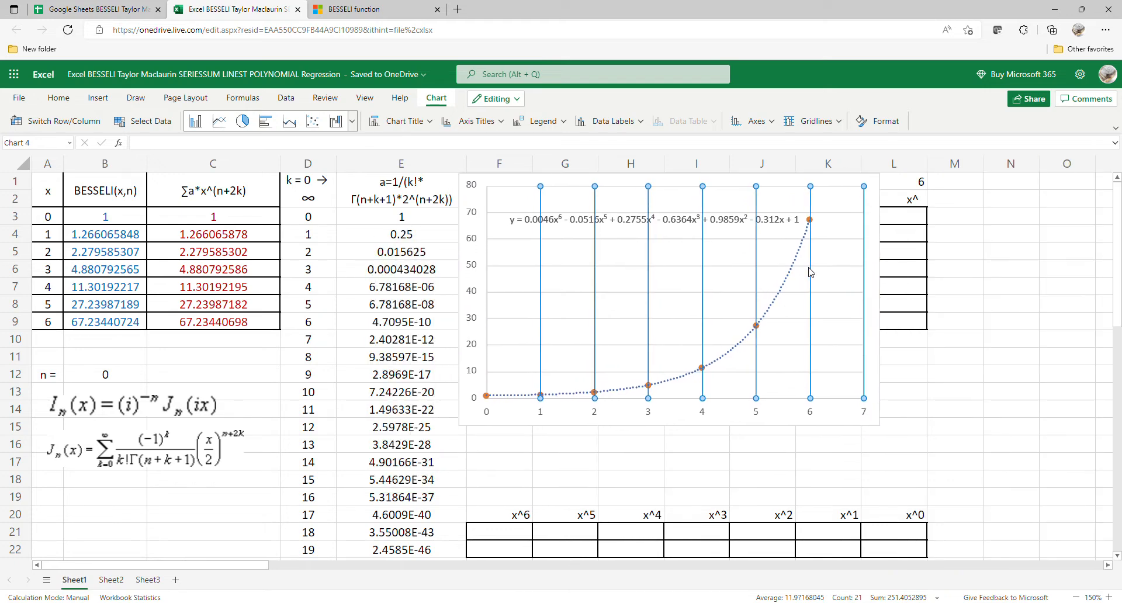
drag(669, 426, 679, 509)
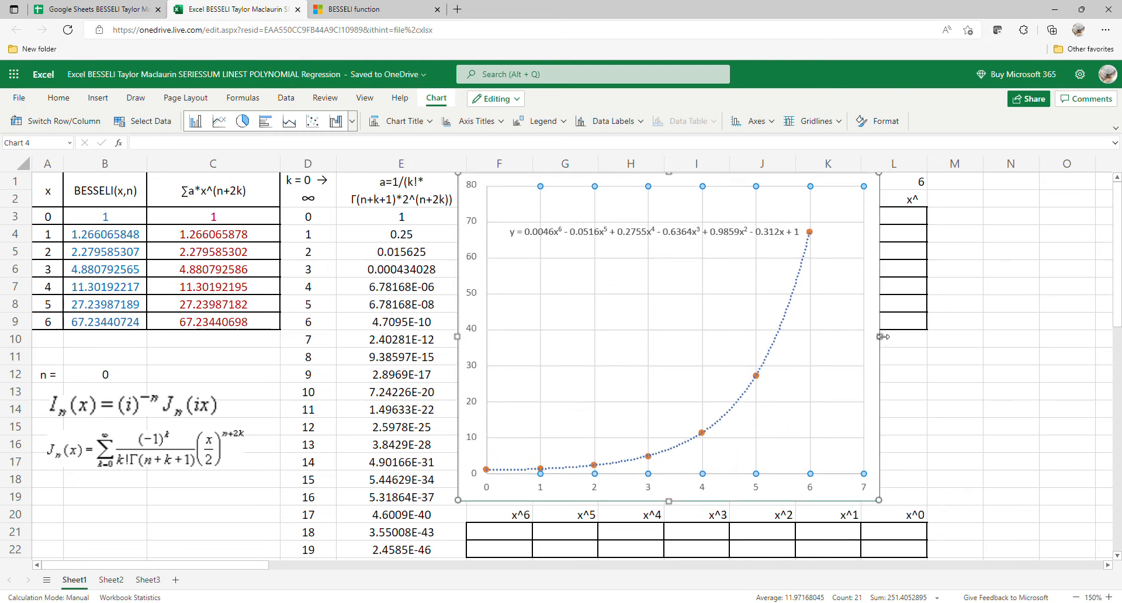
drag(880, 338, 944, 338)
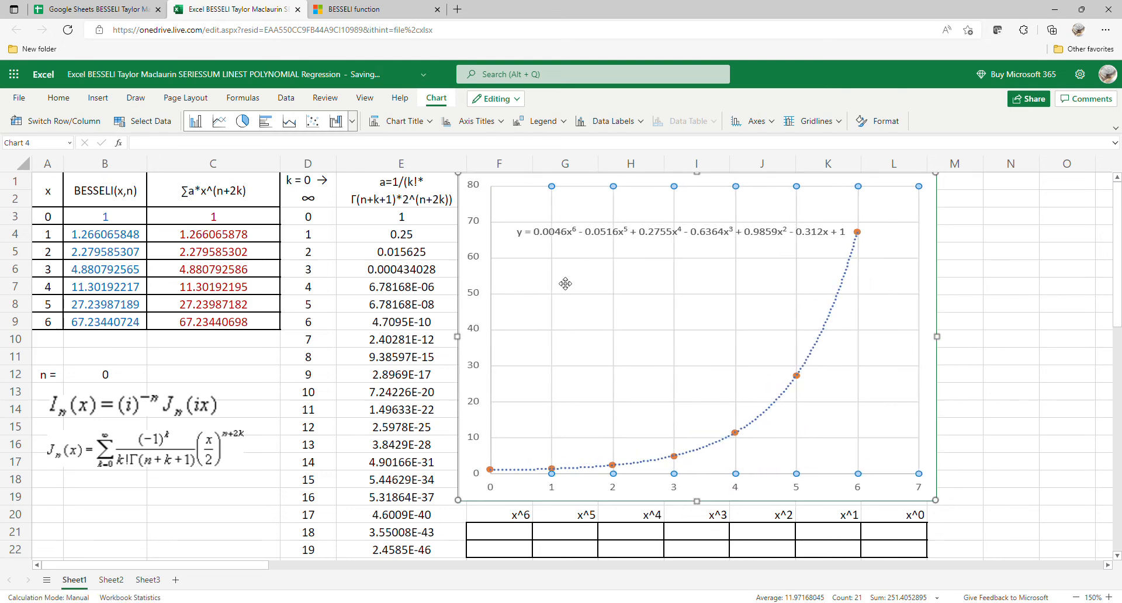
drag(477, 291, 955, 280)
Step: Fill the x-power table from F3 with the array formula =A3:A9^F1:L1
click(524, 222)
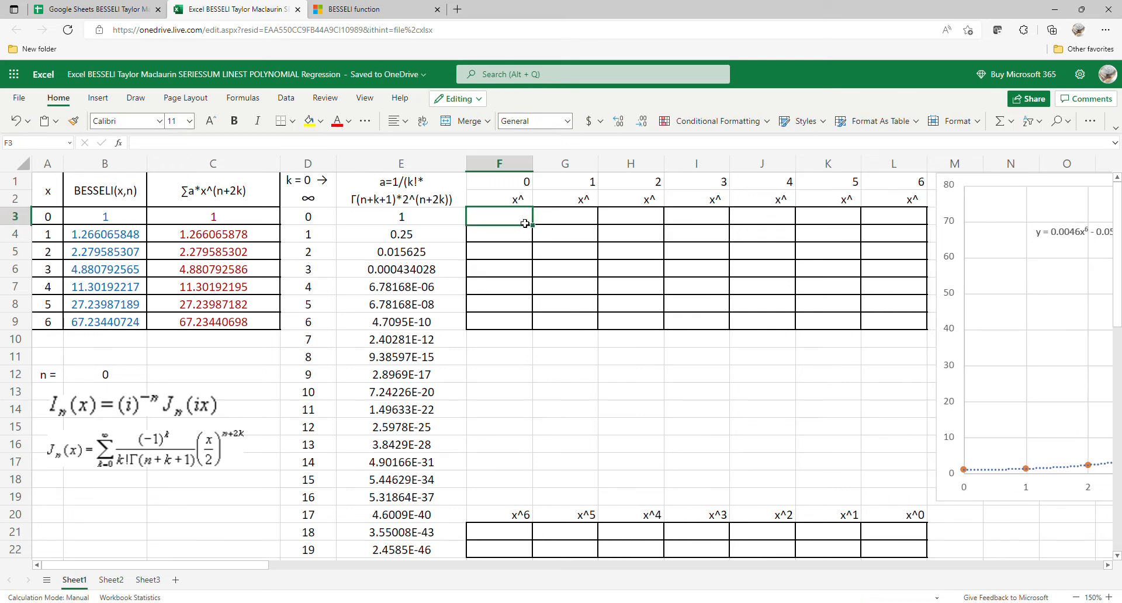
text(=)
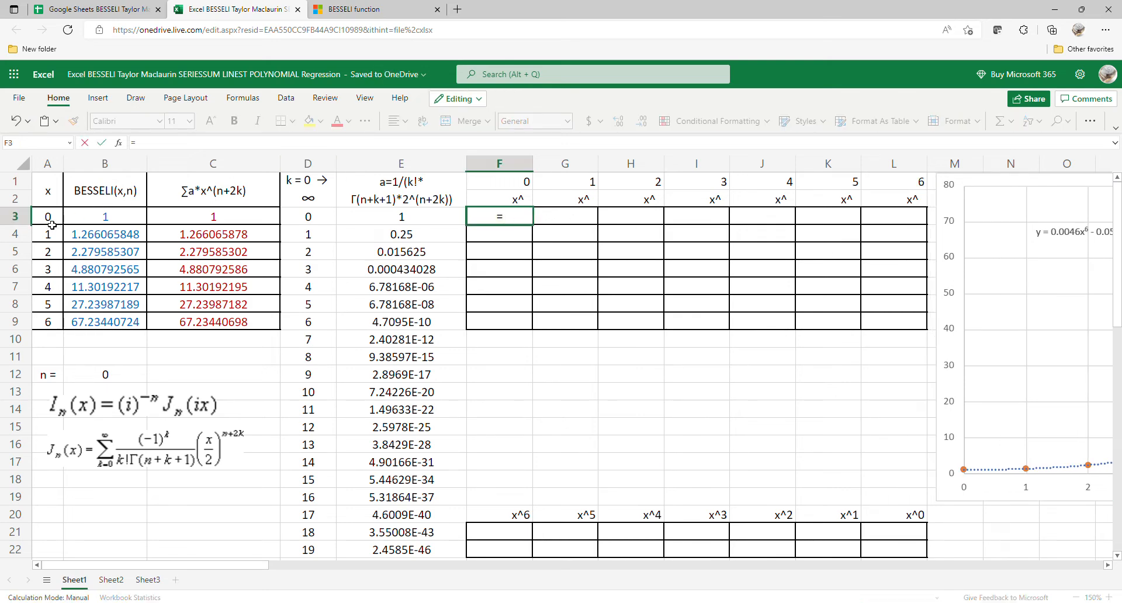
drag(49, 219, 46, 326)
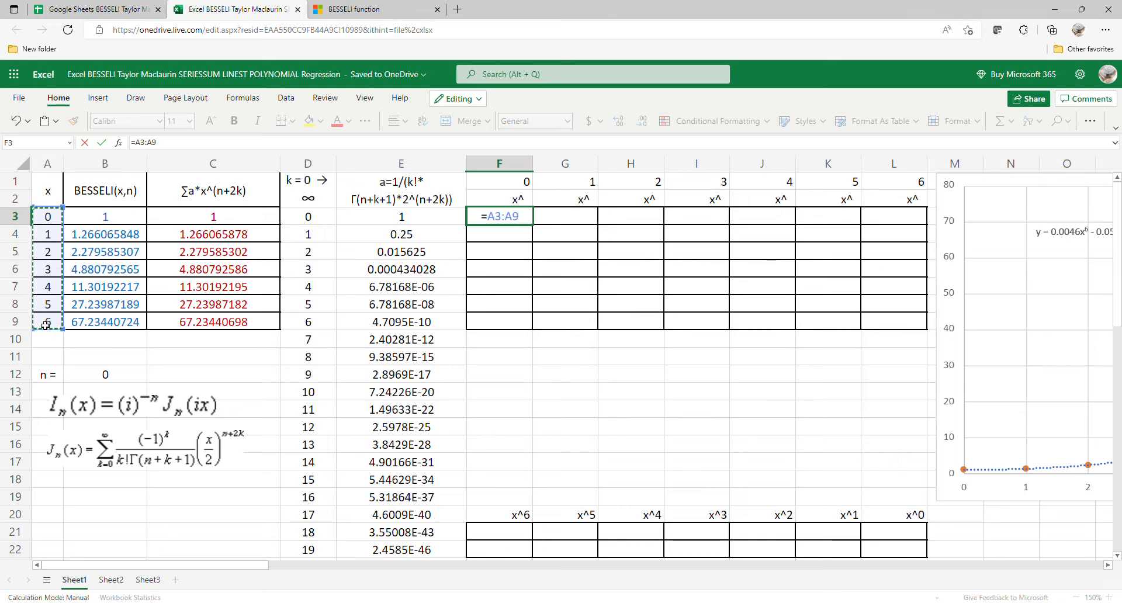
text(^)
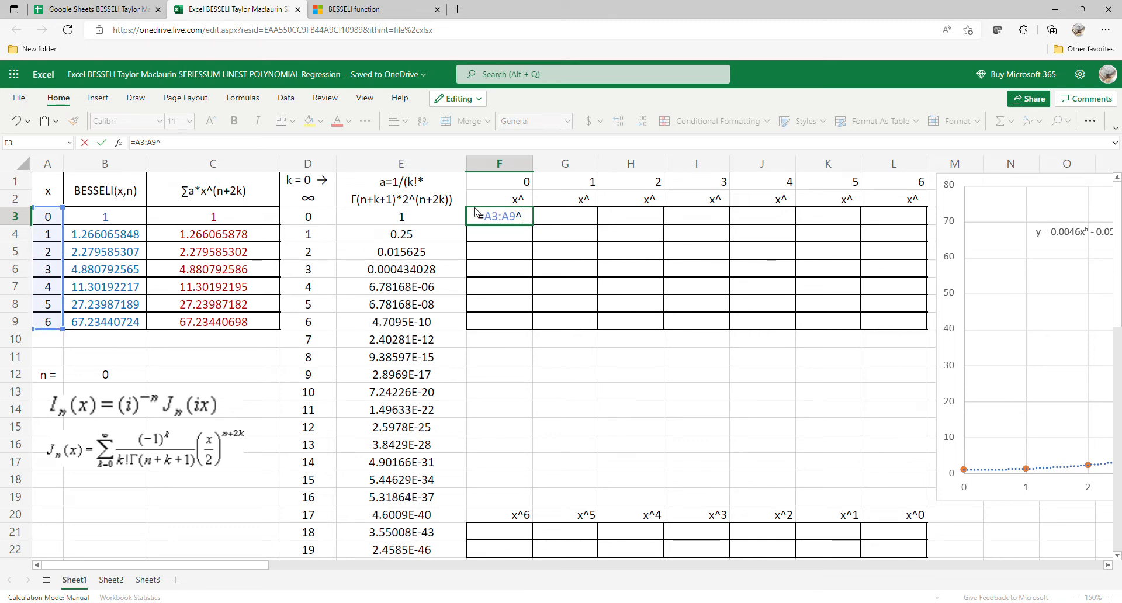
drag(519, 187, 891, 189)
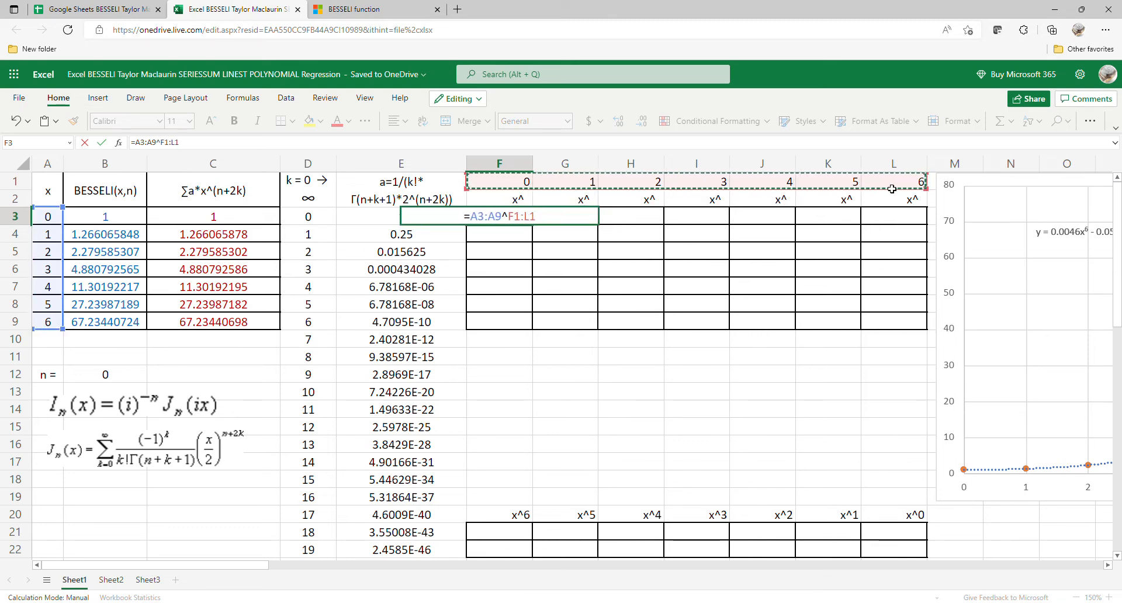
key(Return)
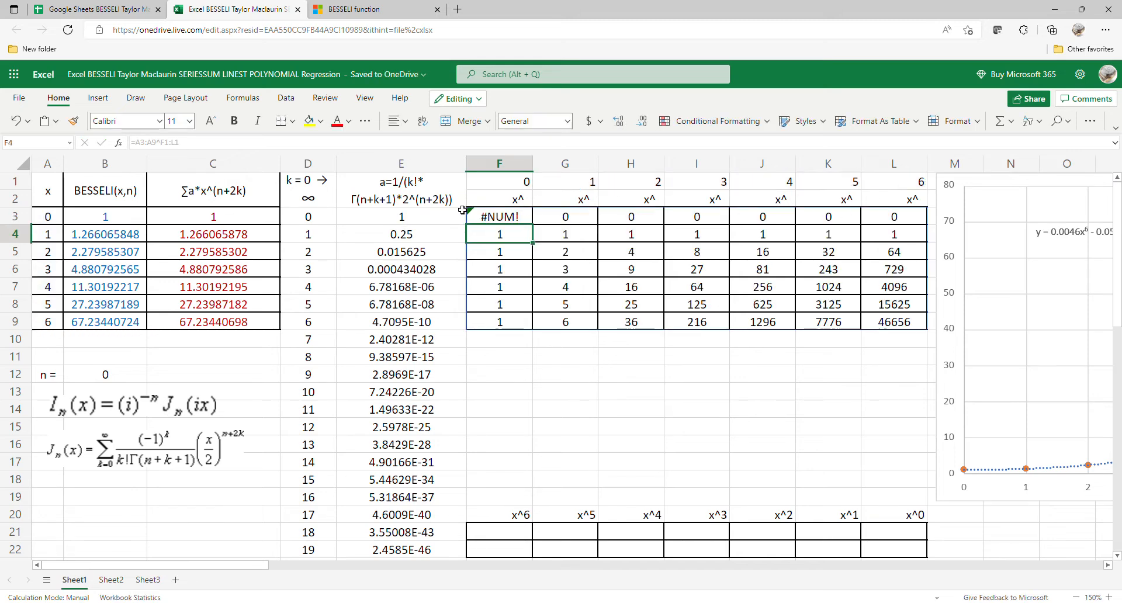
Step: Change the F3 formula to =IF(F1:L1=0,1,A3:A9^F1:L1) so that zero exponents return 1
click(509, 219)
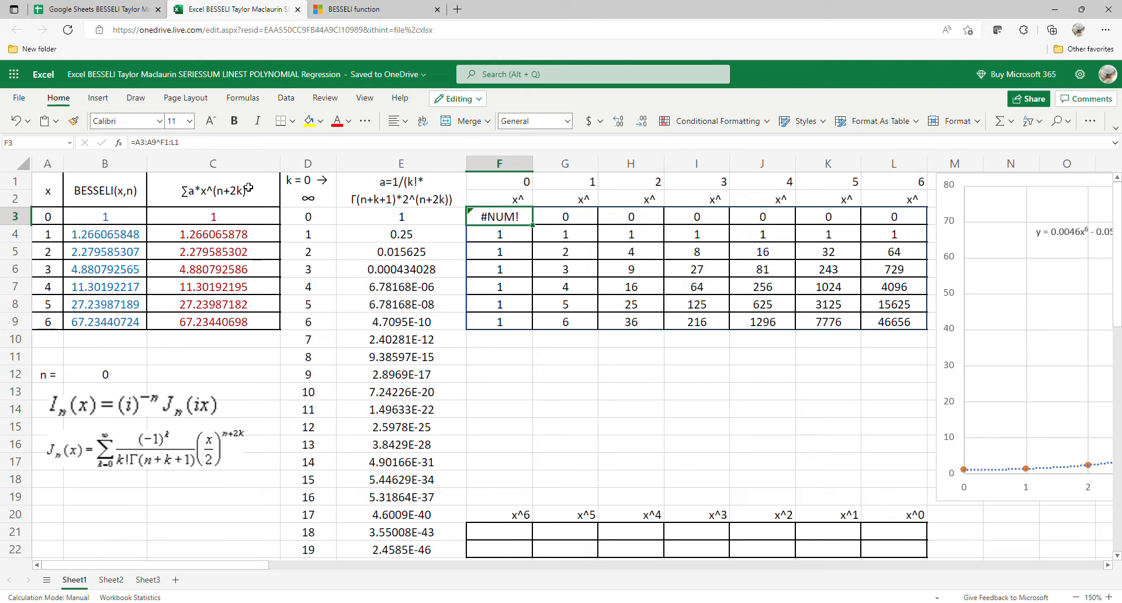
click(144, 149)
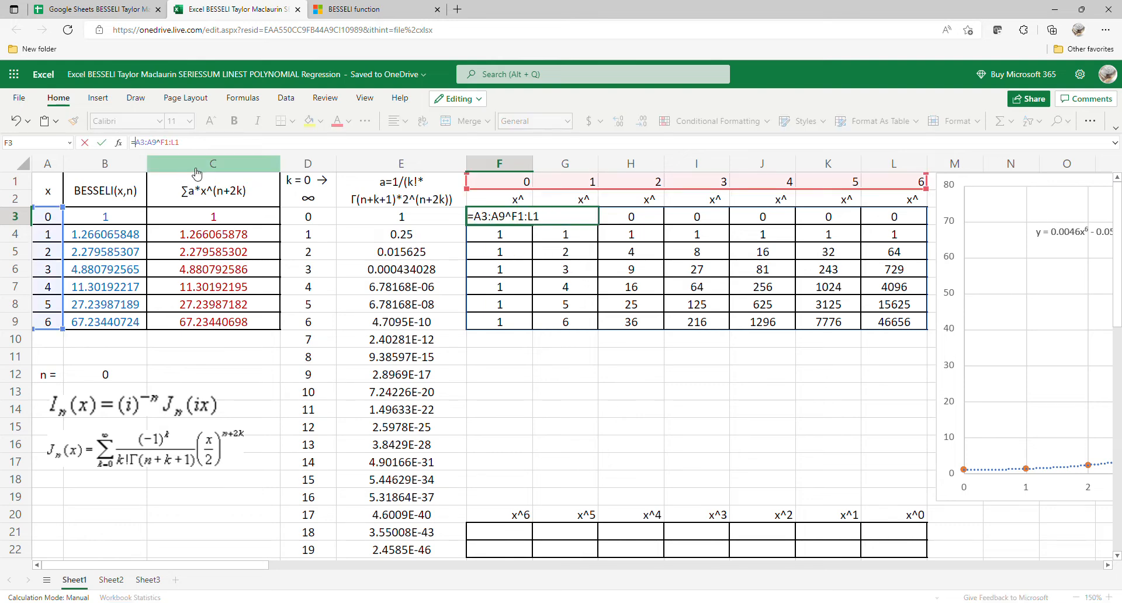
text(()
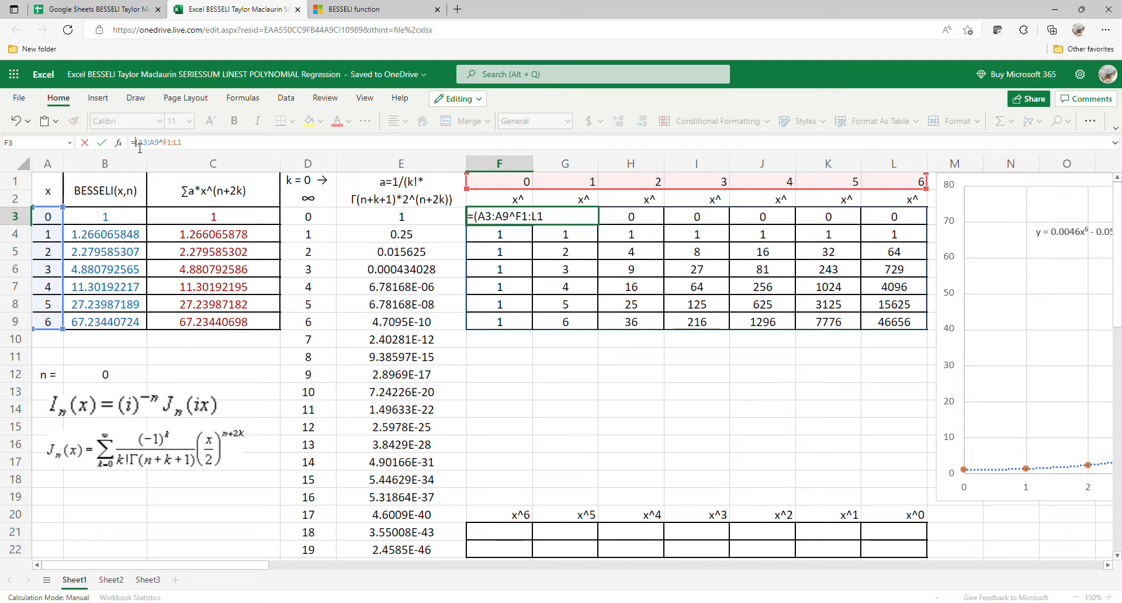
text(if)
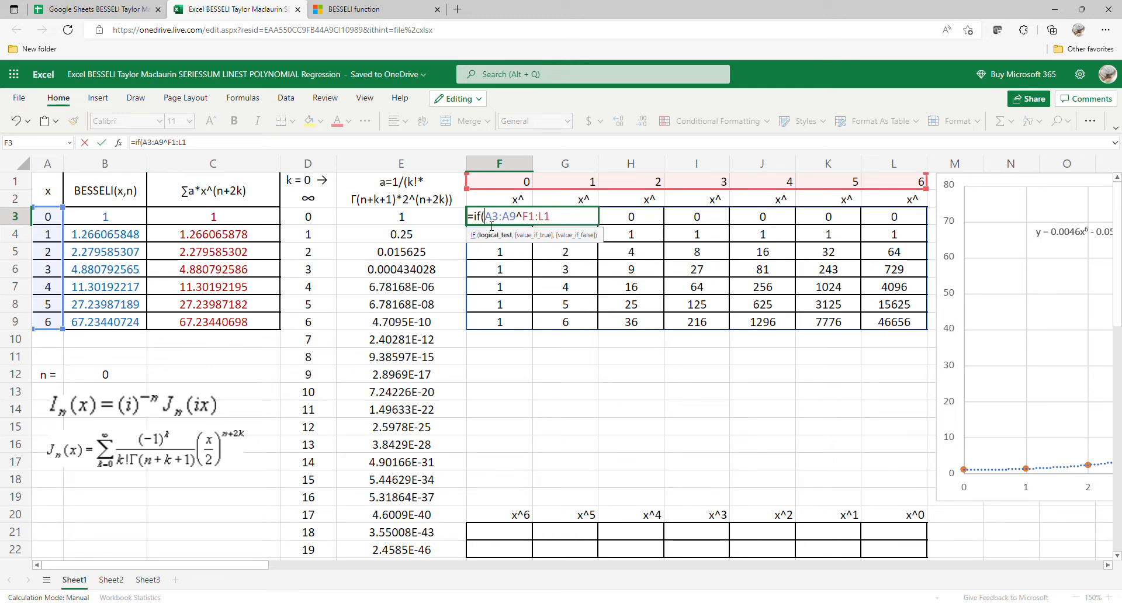
drag(504, 182, 894, 170)
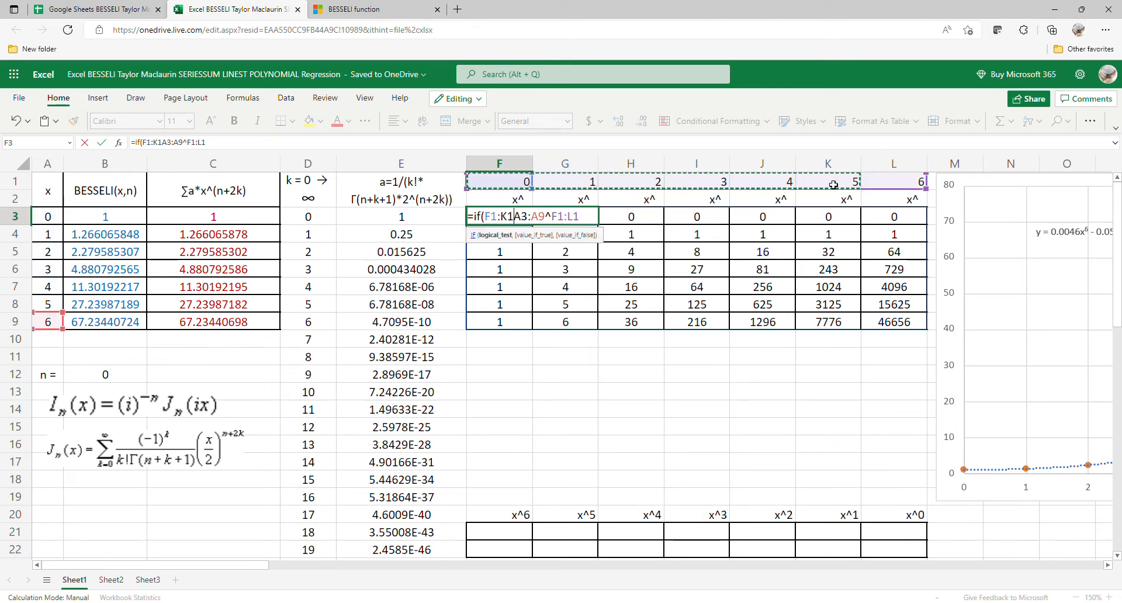
text(=)
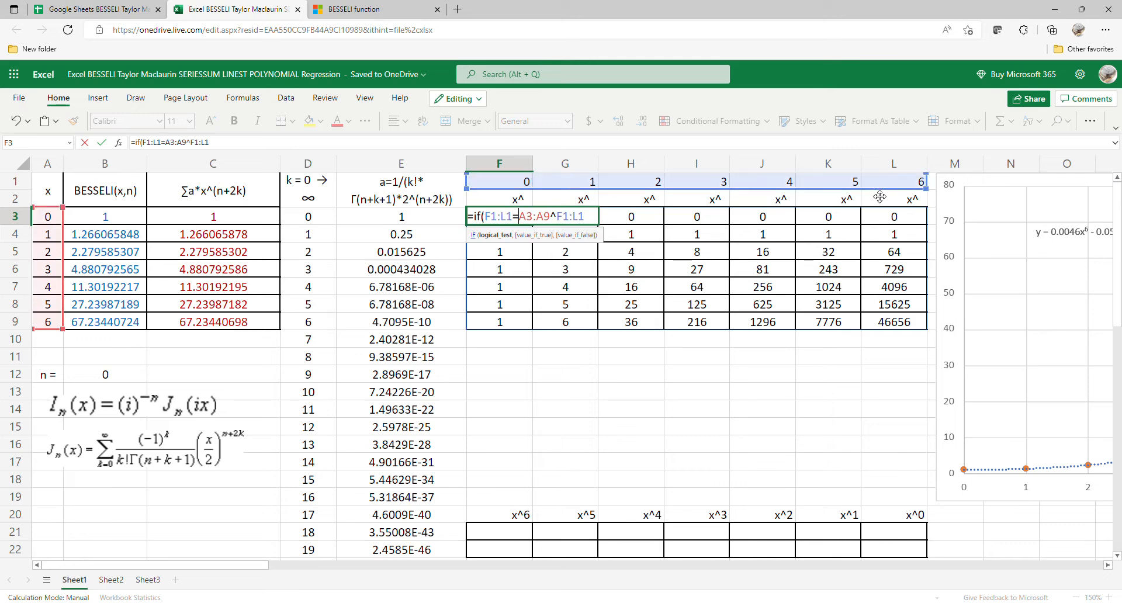
text(0,1,)
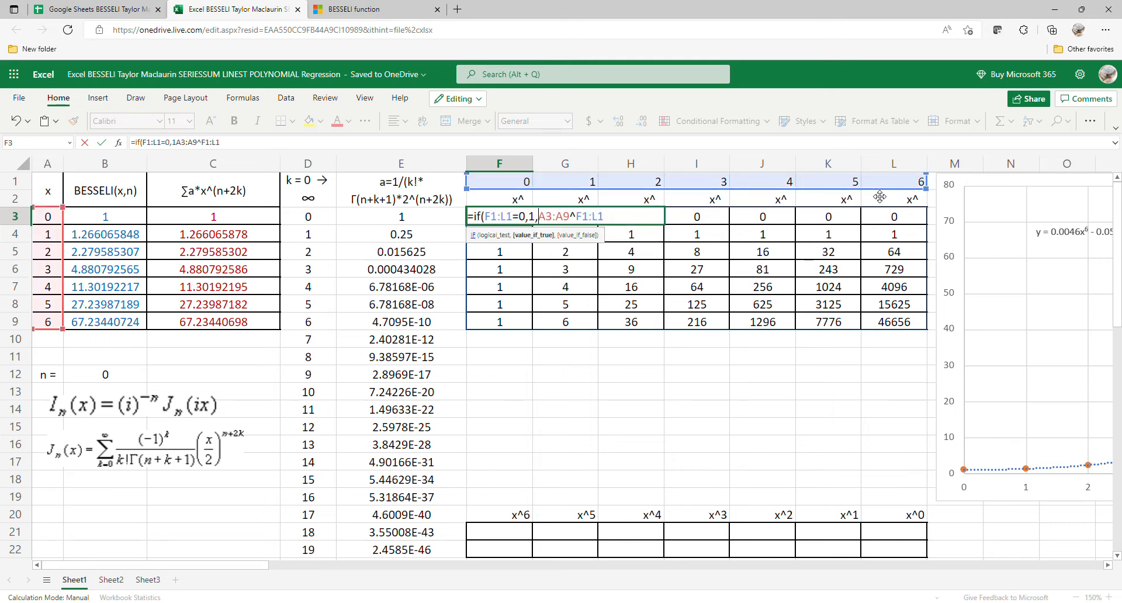
key(Return)
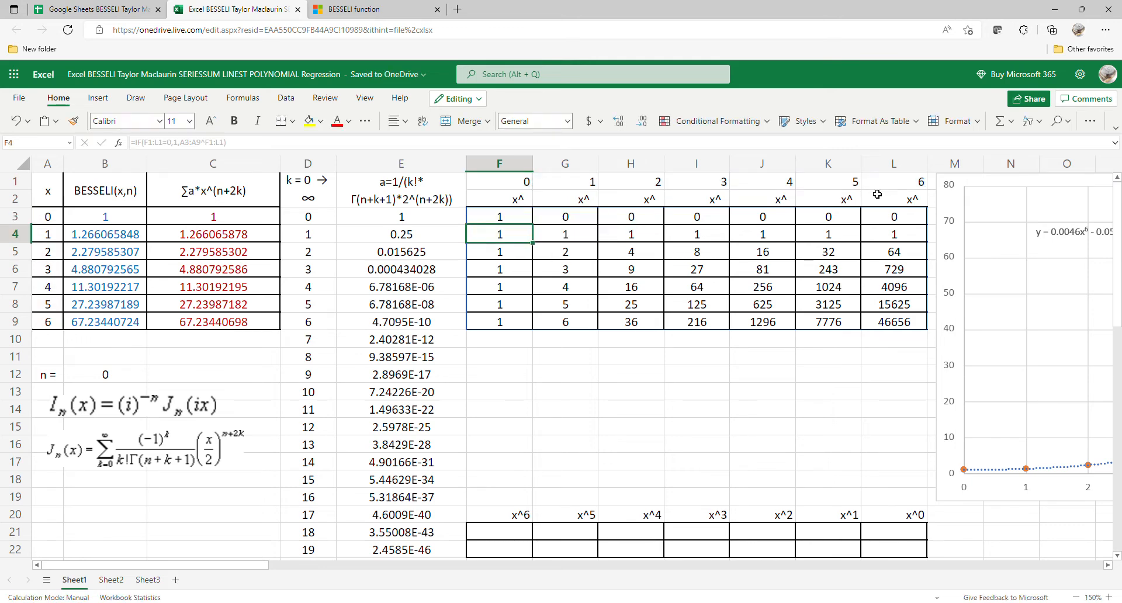
click(527, 222)
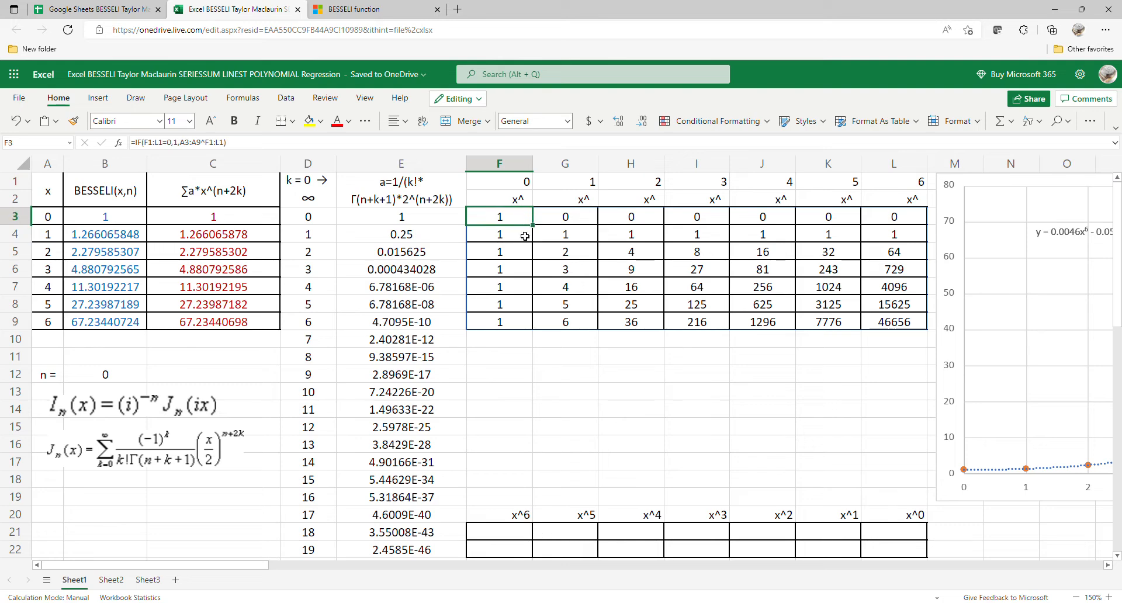
Step: Enter =LINEST(B3:B9,G3:L9) in F21 to derive the polynomial coefficients of the BESSELI column
click(509, 532)
text(=)
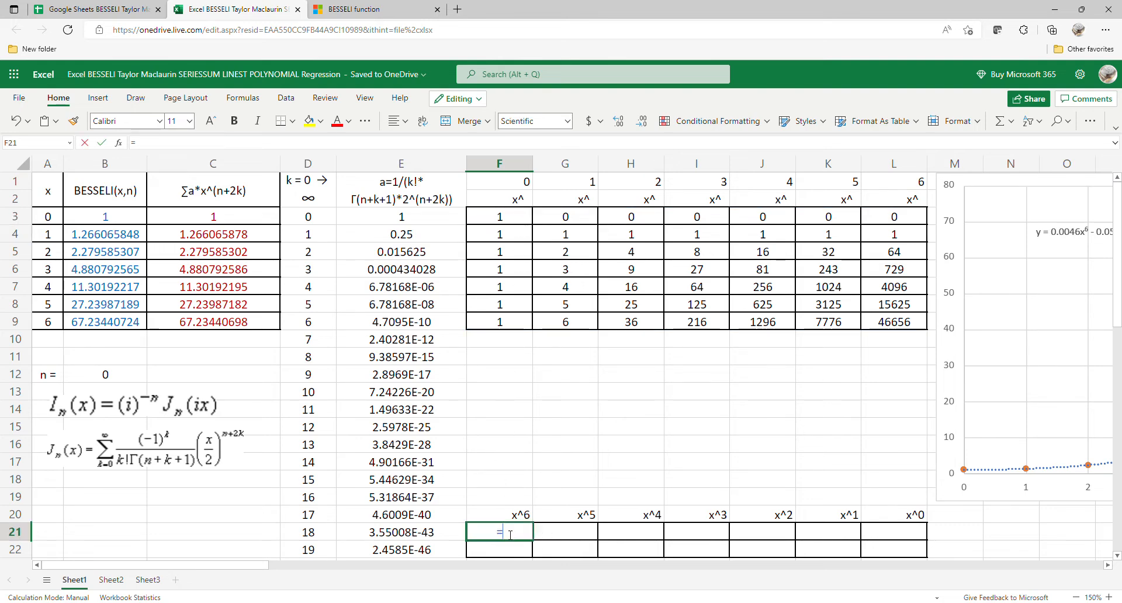
text(LIN)
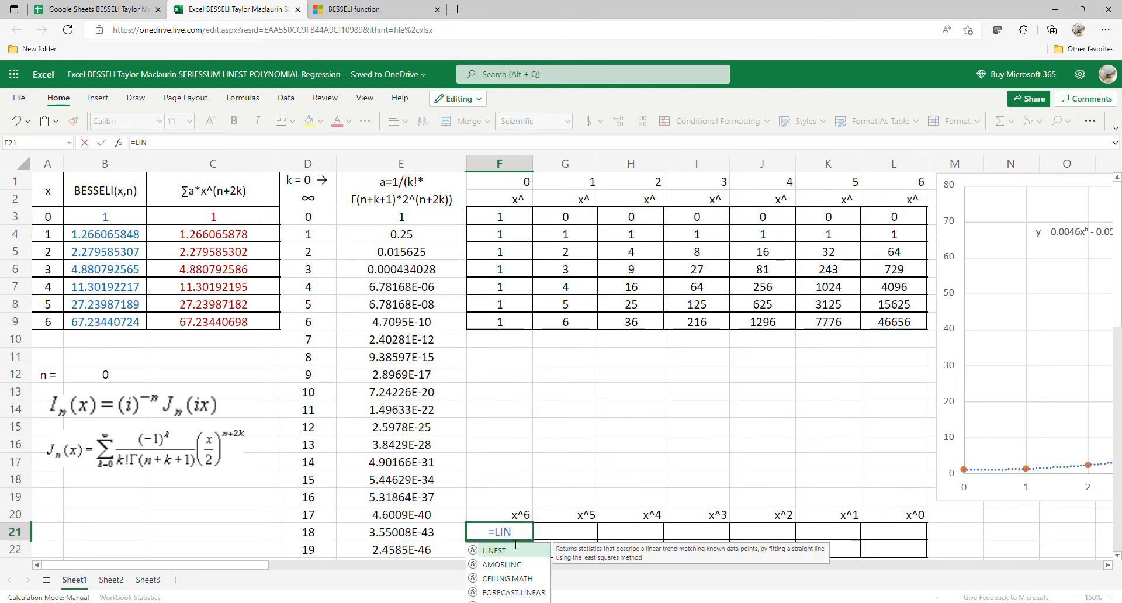
double_click(516, 553)
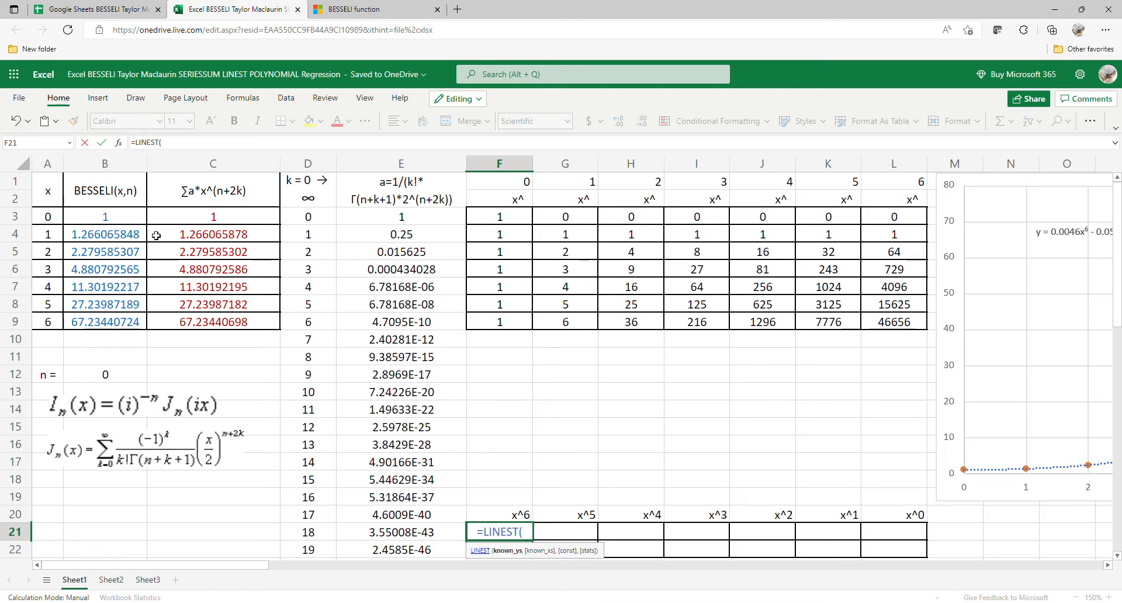
drag(133, 221, 141, 326)
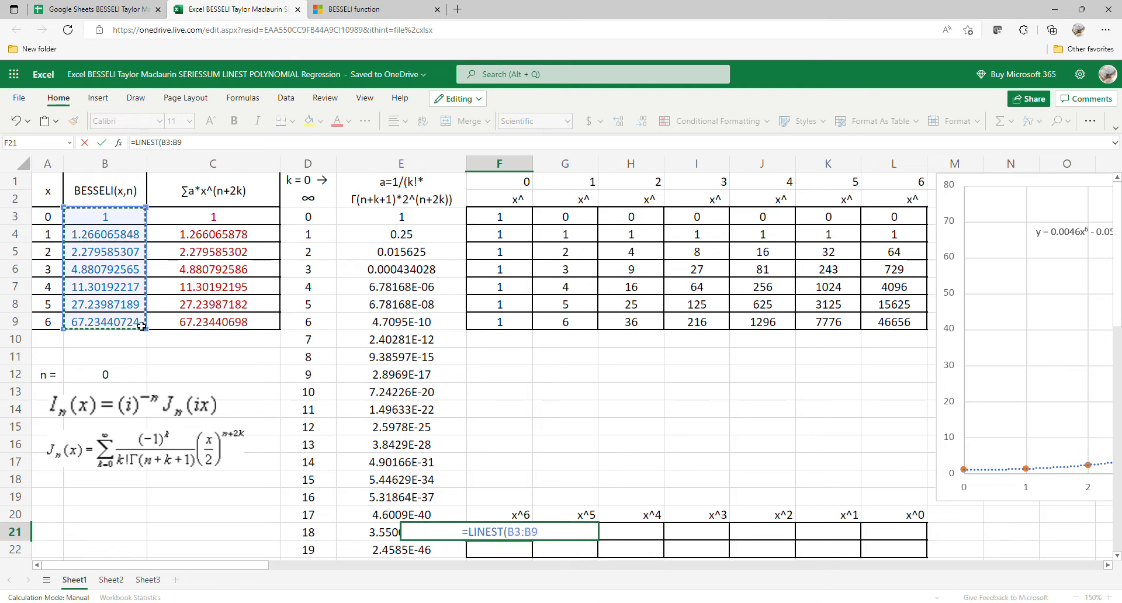
text(,)
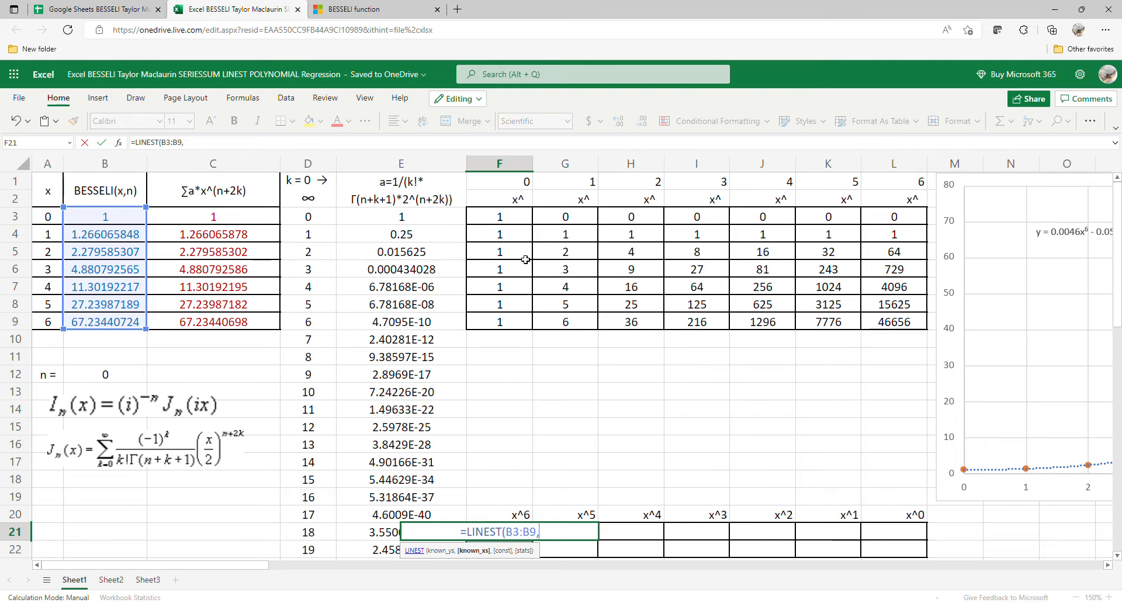
drag(591, 221, 872, 323)
key(Return)
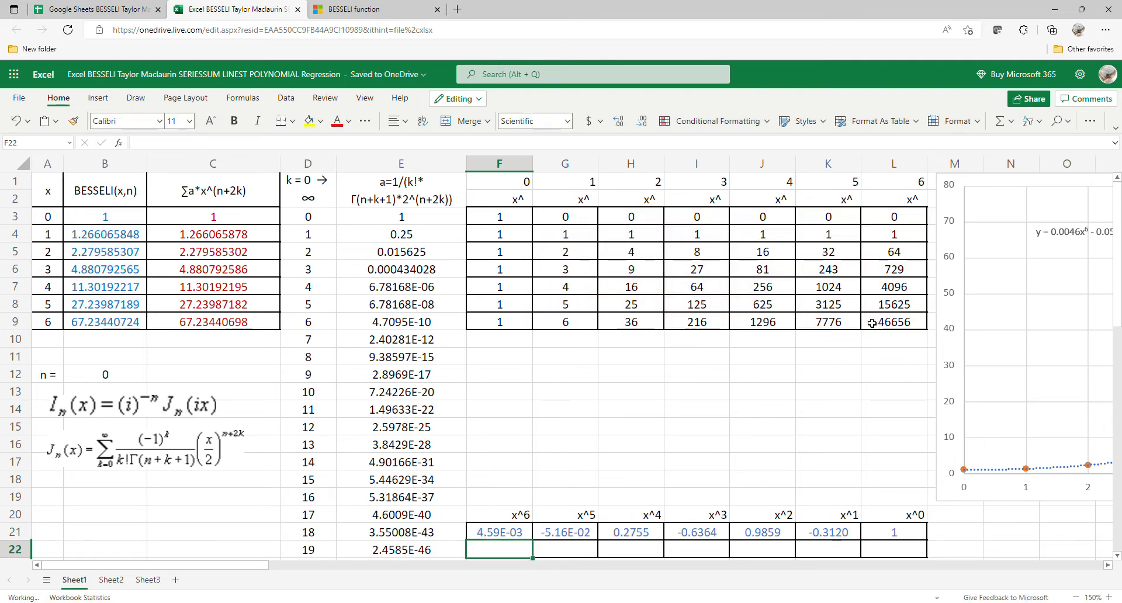
Step: Enter =LINEST(C3:C9,G3:L9) in F22 to derive the polynomial coefficients of the series-sum column
text(=)
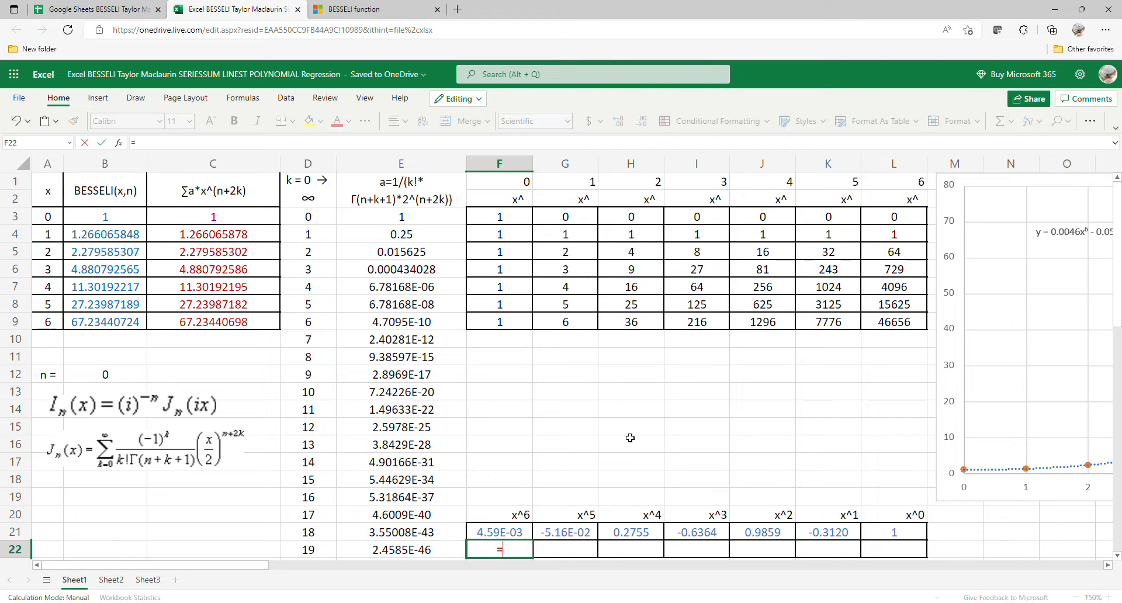
text(LIN)
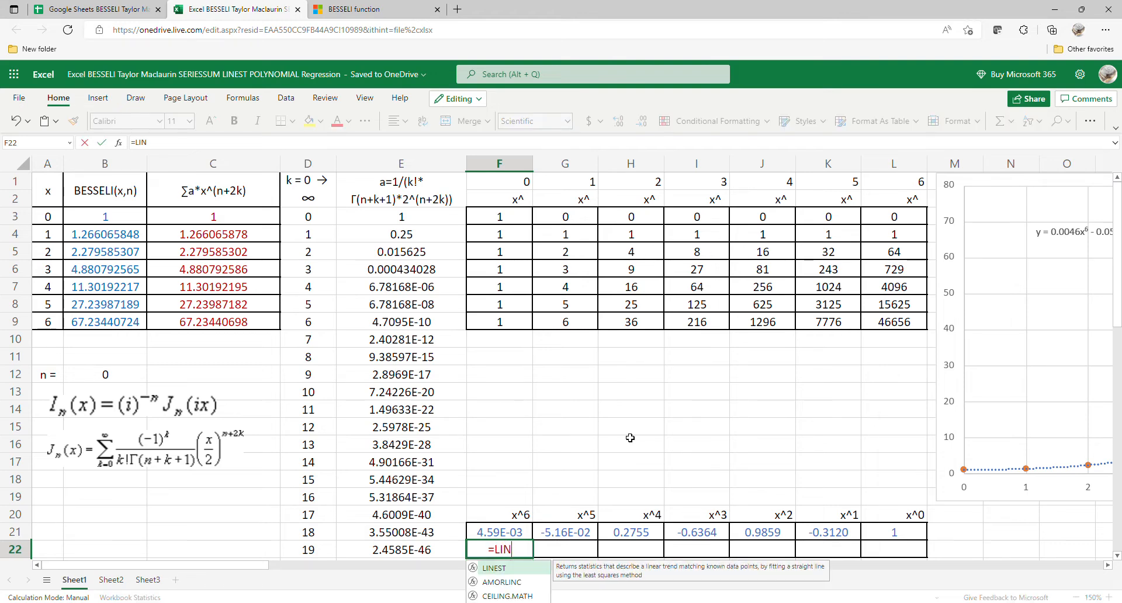
double_click(506, 570)
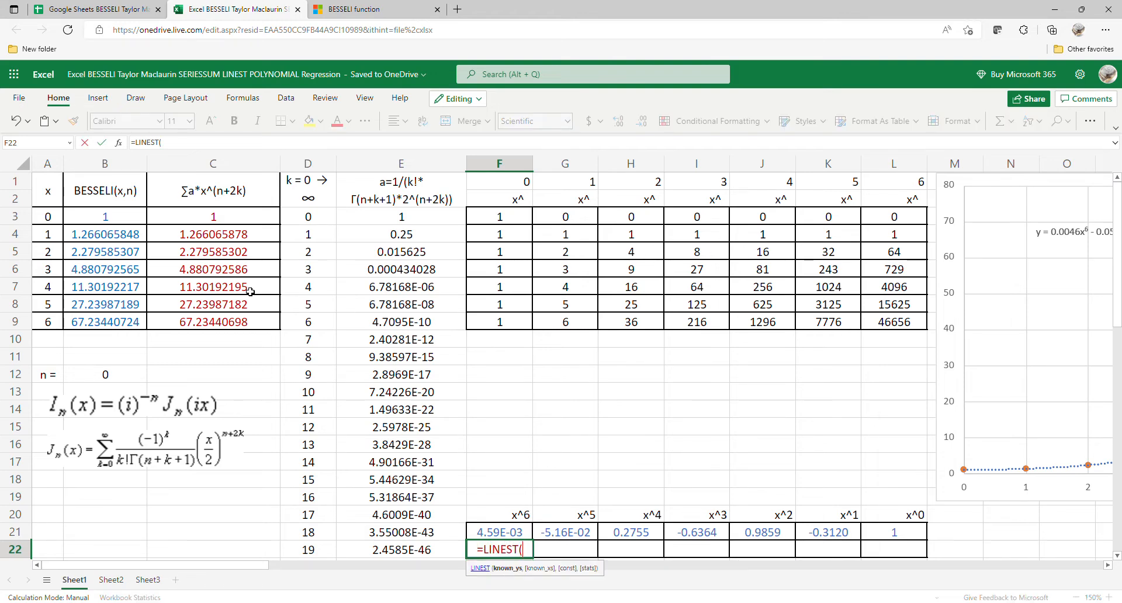
drag(240, 223, 238, 323)
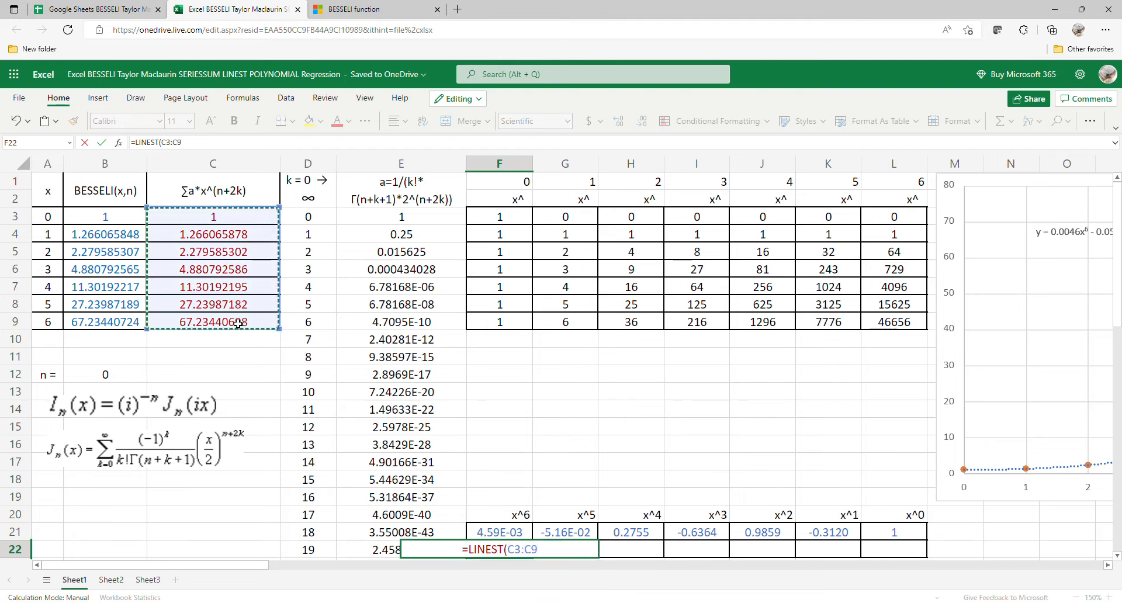
text(,)
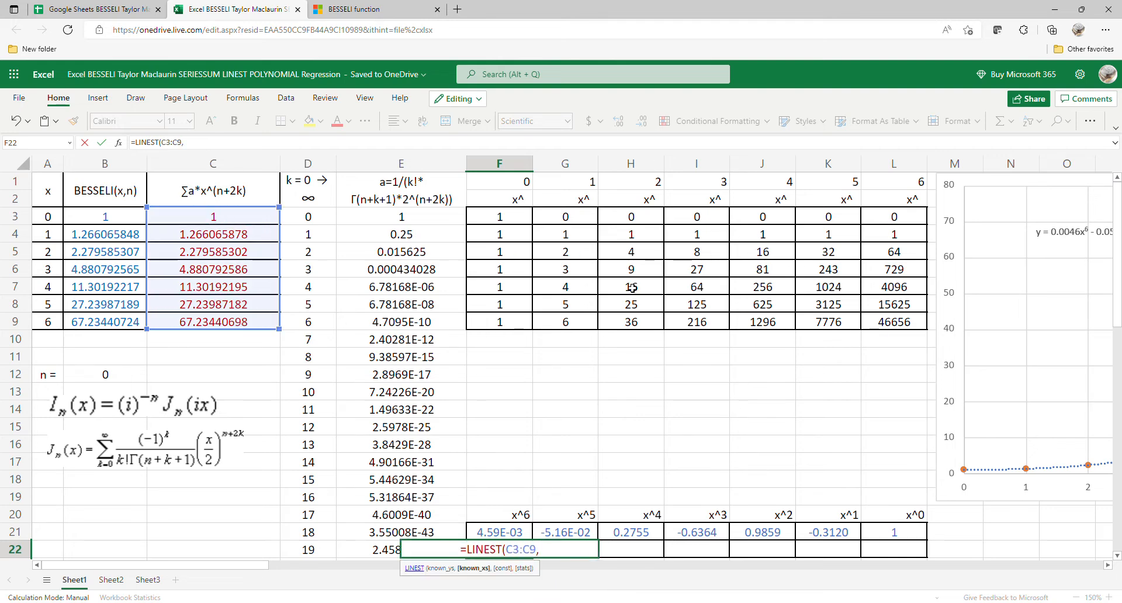
drag(592, 225, 486, 259)
key(Return)
Step: Move the scatter chart over the x-power table, starting at column F above the coefficient rows, and close the chart formatting options
scroll(837, 300, up, 1)
double_click(488, 261)
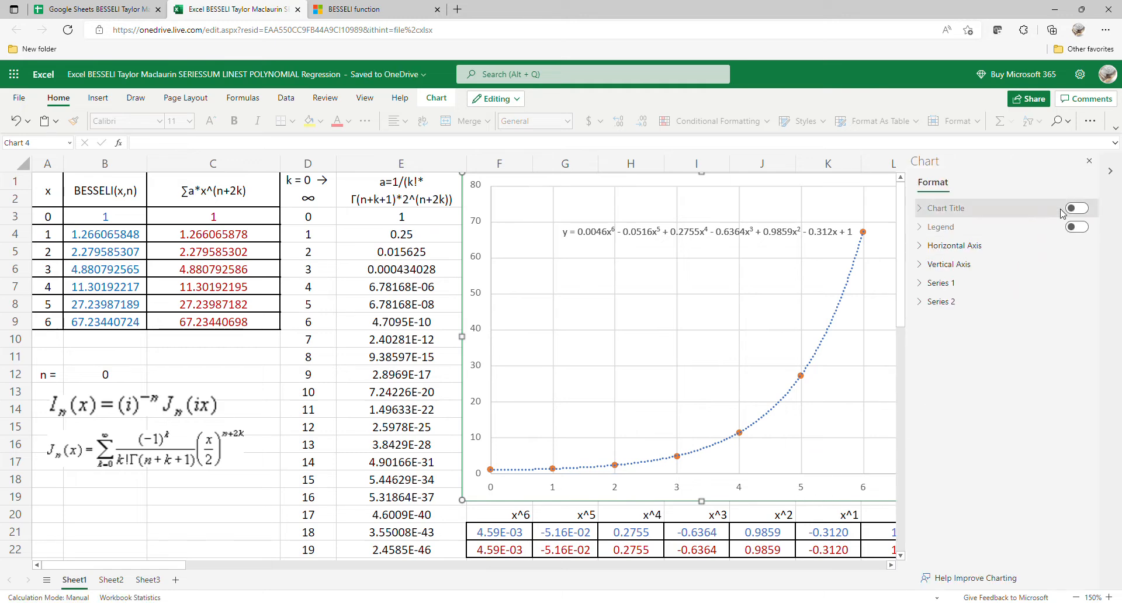
click(1089, 161)
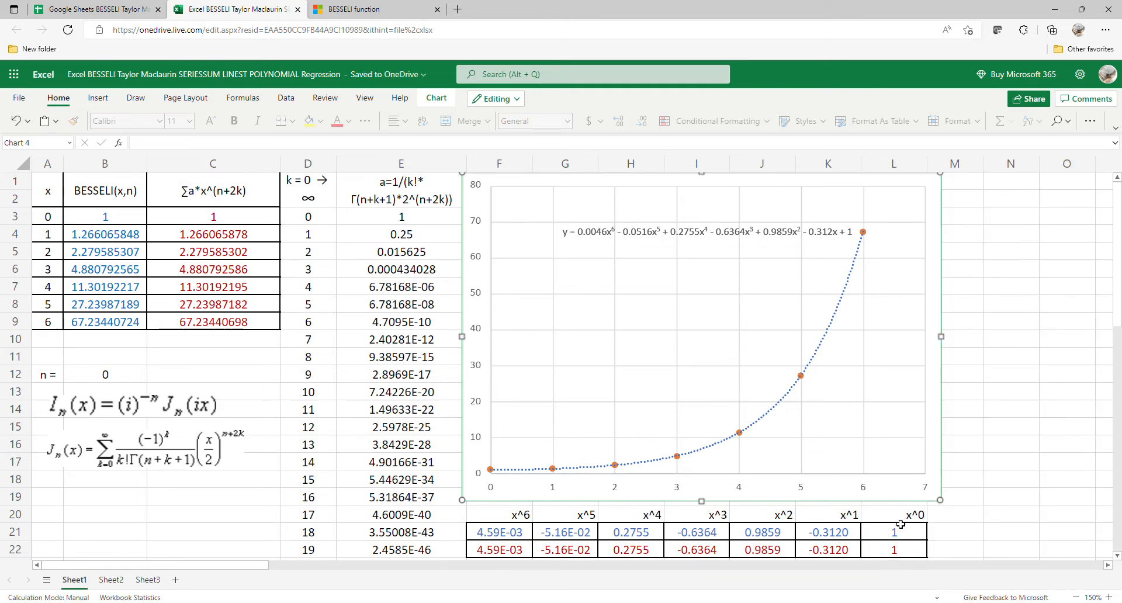
Step: Compare the LINEST coefficients in rows 21 and 22, from x^0 up to x^6, with the chart's trendline equation
mouse_move(901, 525)
mouse_down()
mouse_move(902, 547)
mouse_move(912, 520)
mouse_up()
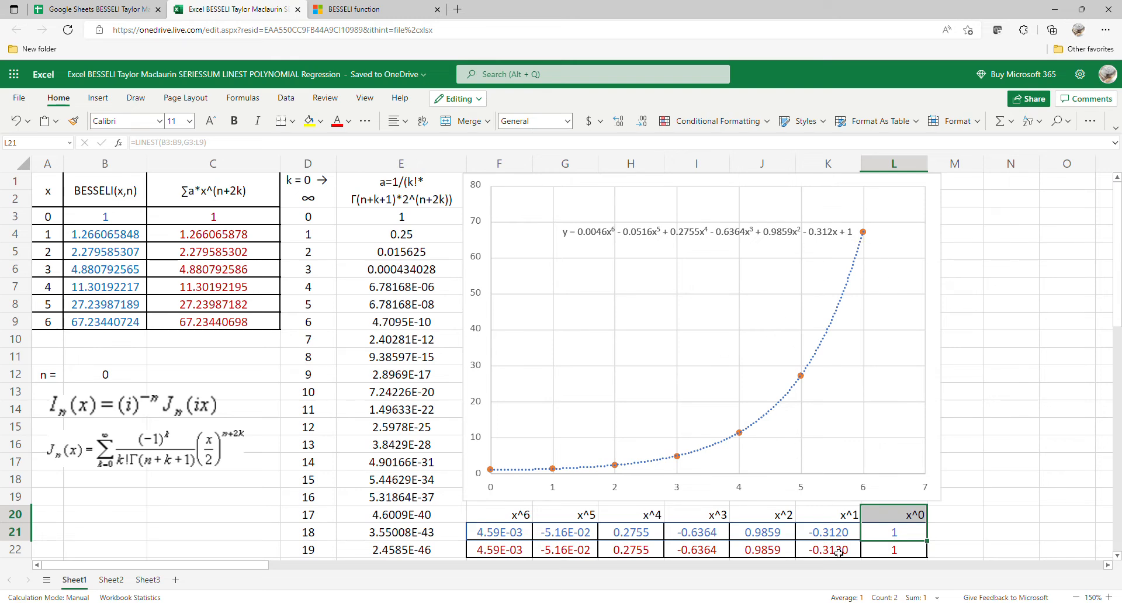
drag(839, 552, 837, 514)
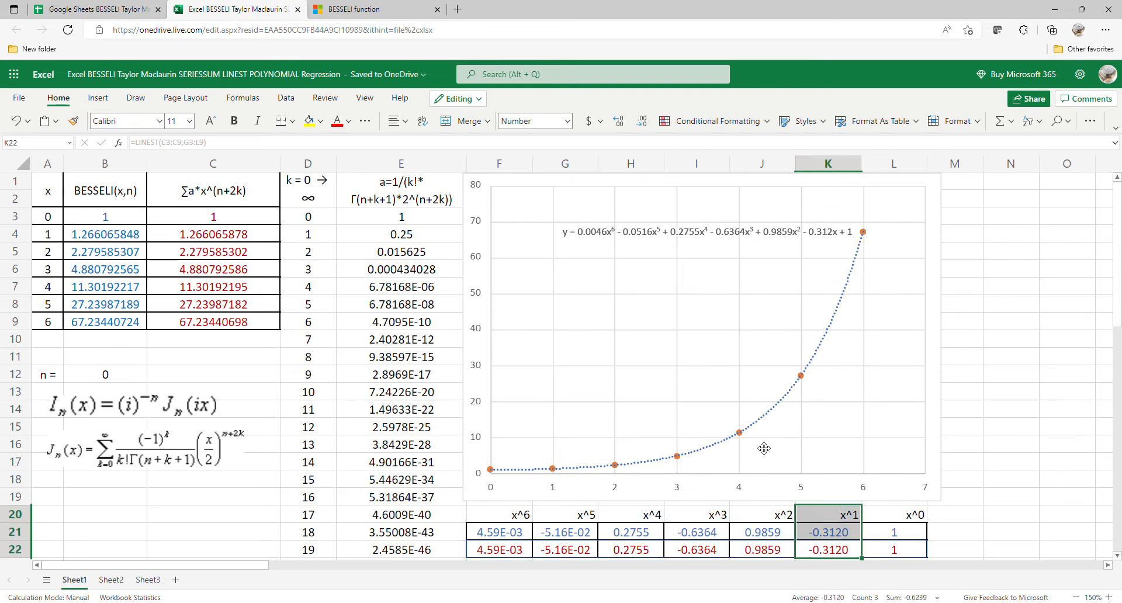
drag(766, 553, 770, 514)
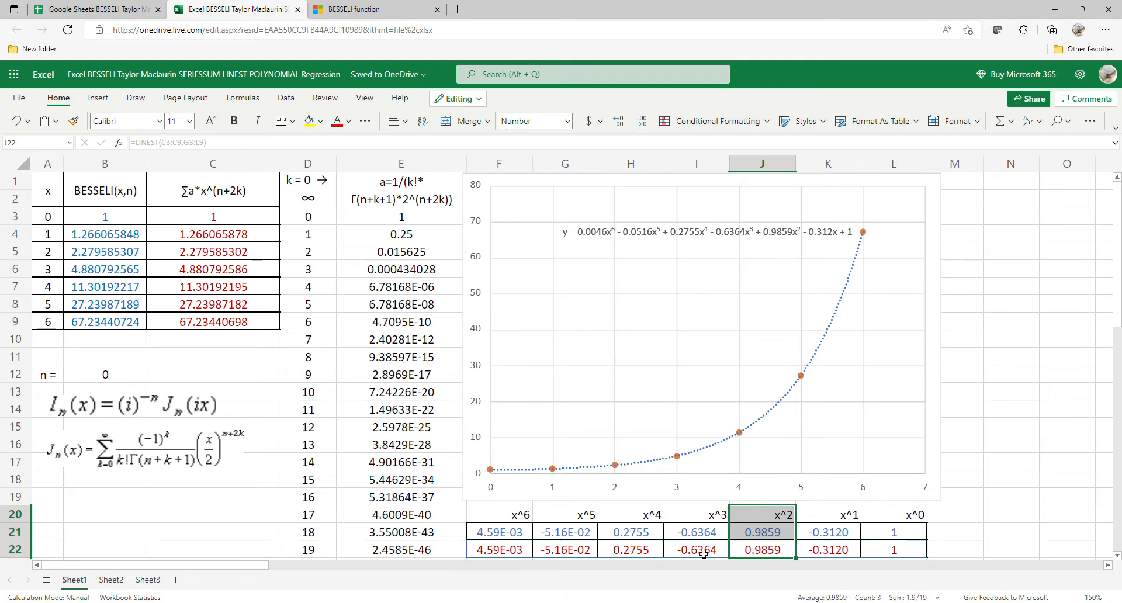
drag(704, 552, 708, 521)
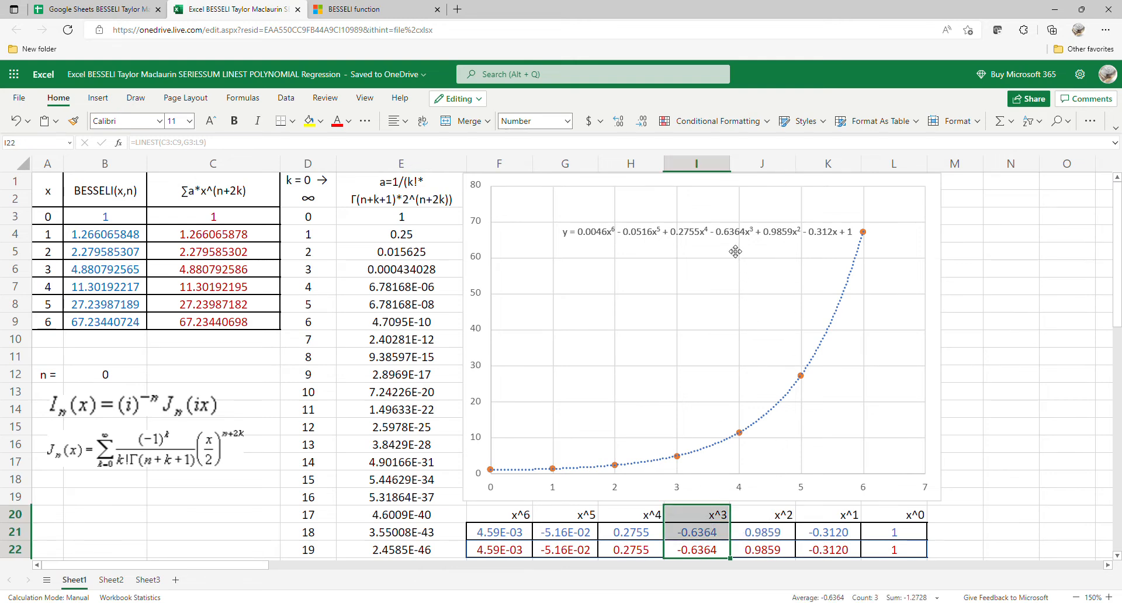
drag(647, 552, 650, 510)
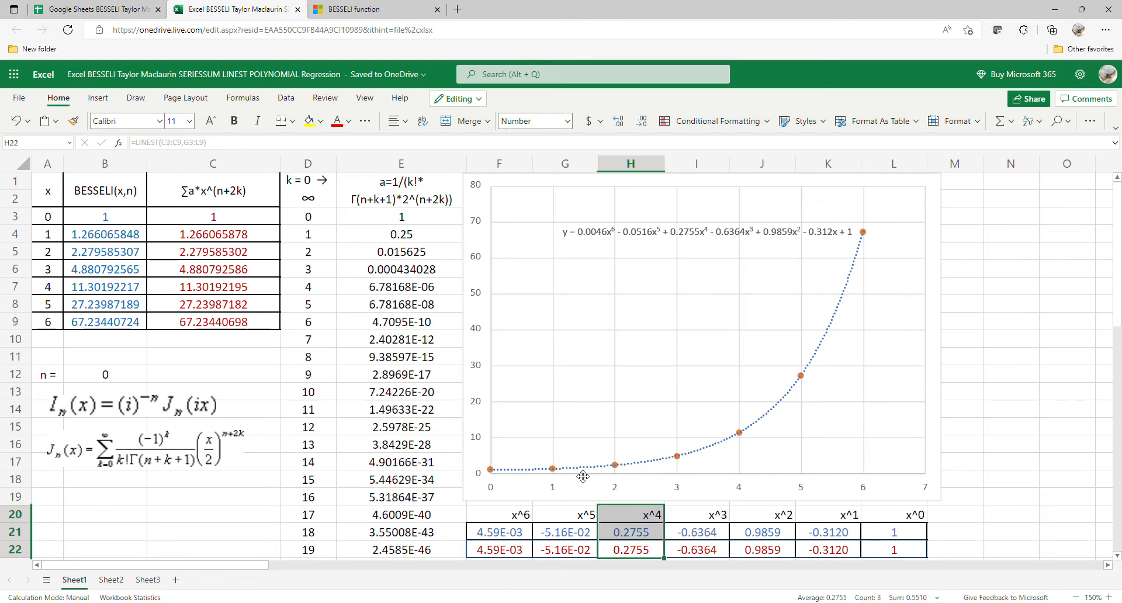
drag(578, 556, 523, 532)
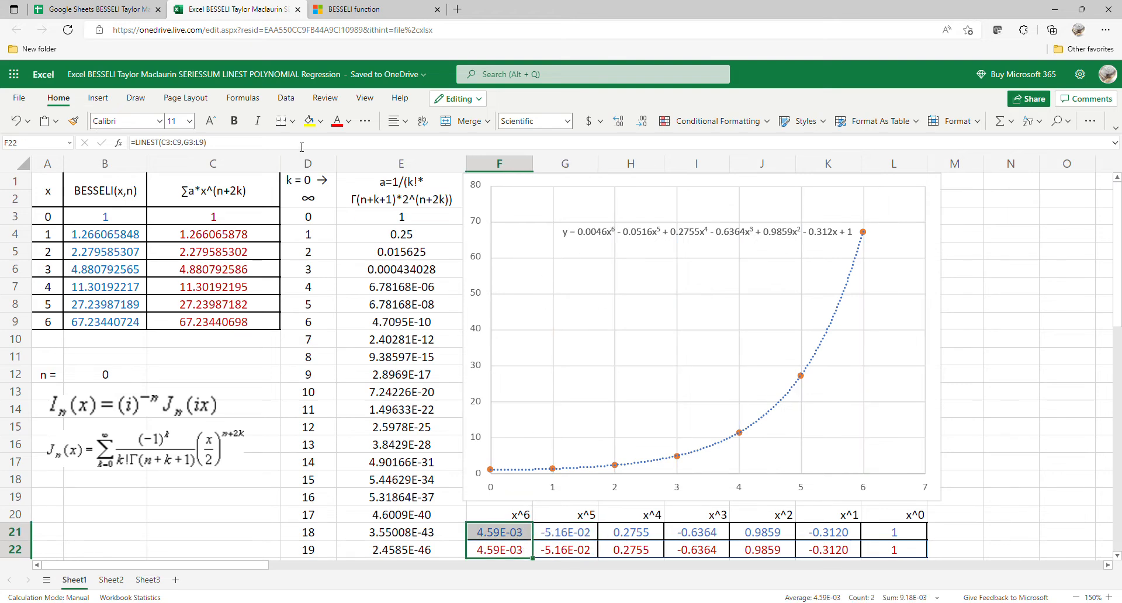
Step: Switch to the Google Sheets workbook, validate cell B15 with a dropdown list of 0, 1 and 2, and choose 0 for n
click(101, 12)
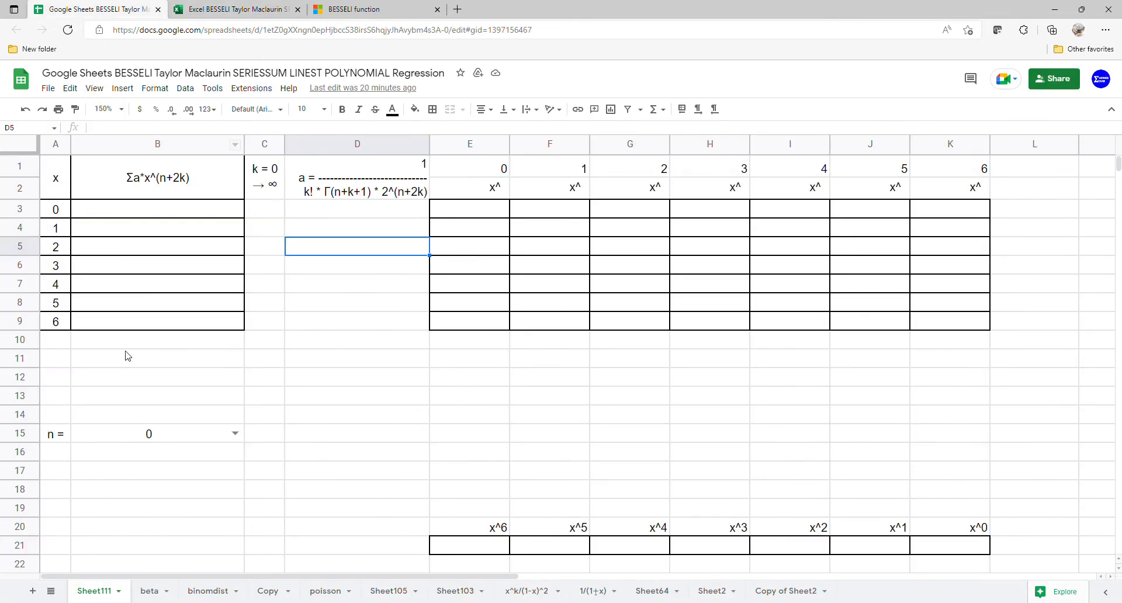
click(175, 443)
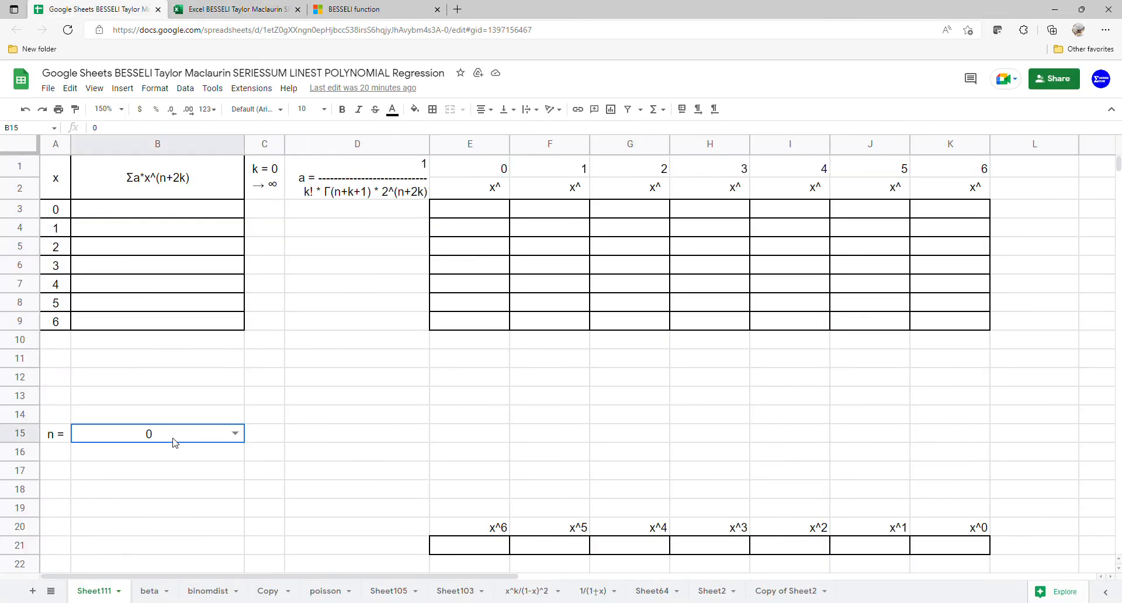
click(186, 88)
click(212, 310)
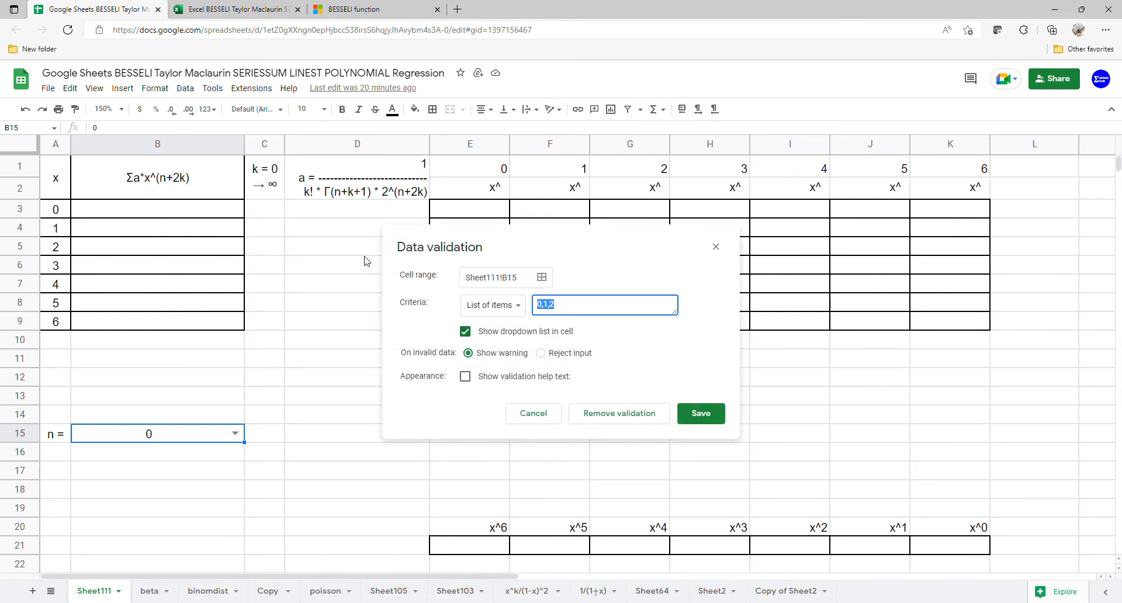
text(0)
click(712, 418)
click(233, 433)
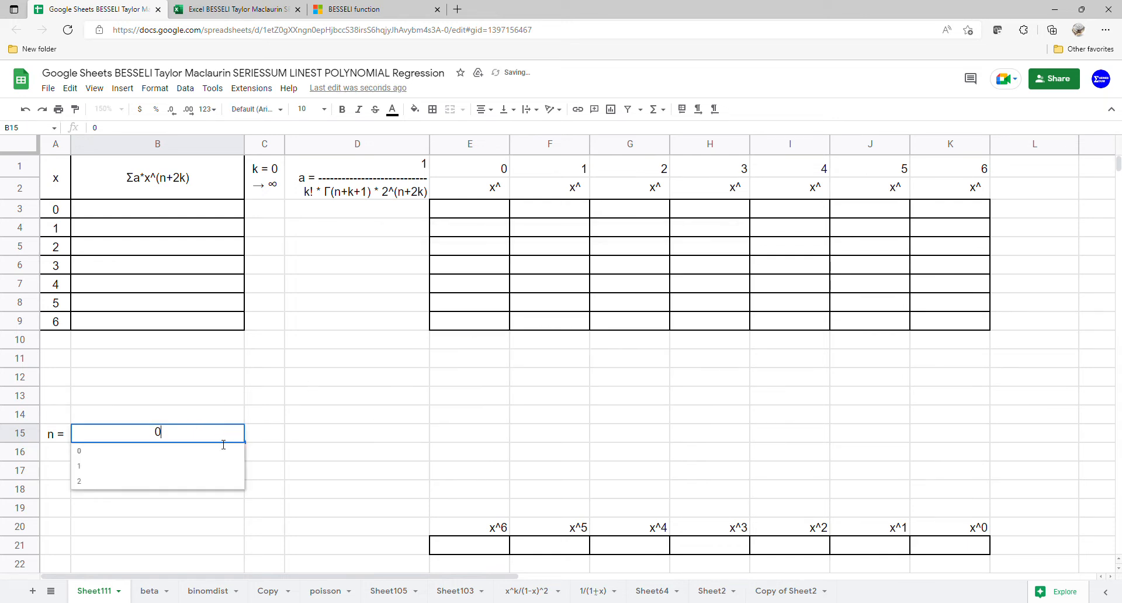
click(190, 456)
Step: Enter 0 in C3 as the starting k value so the k column fills down
click(184, 212)
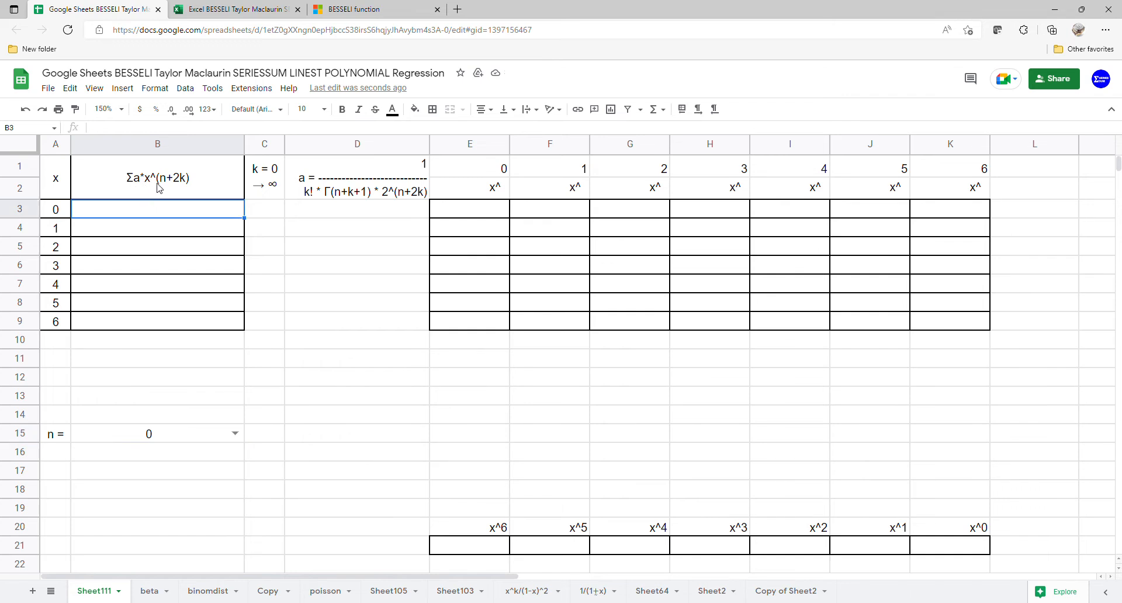
click(270, 216)
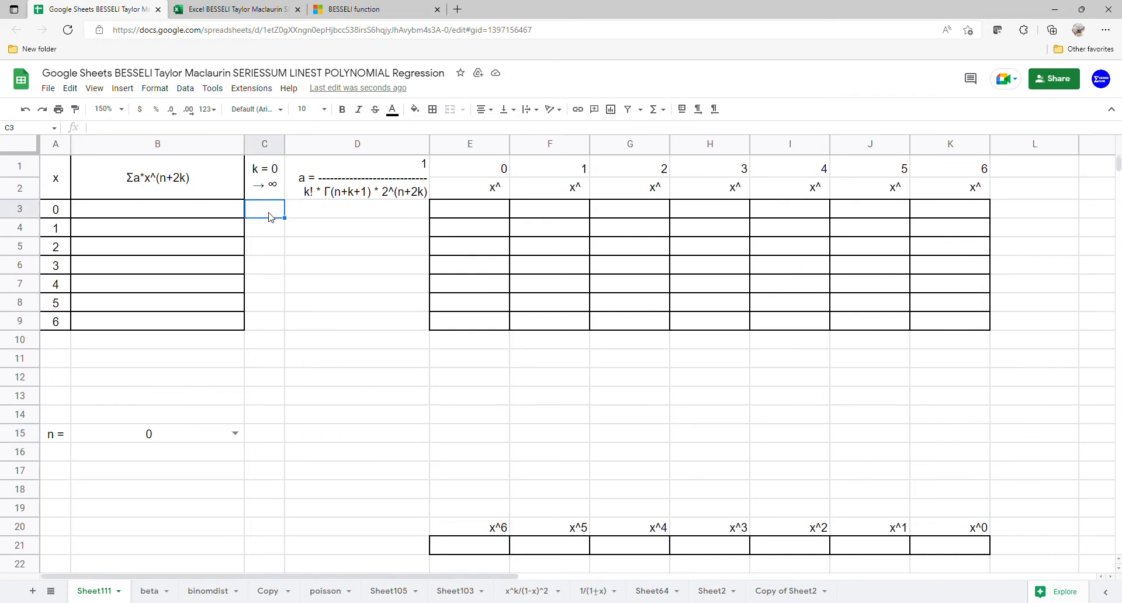
text(0)
key(Return)
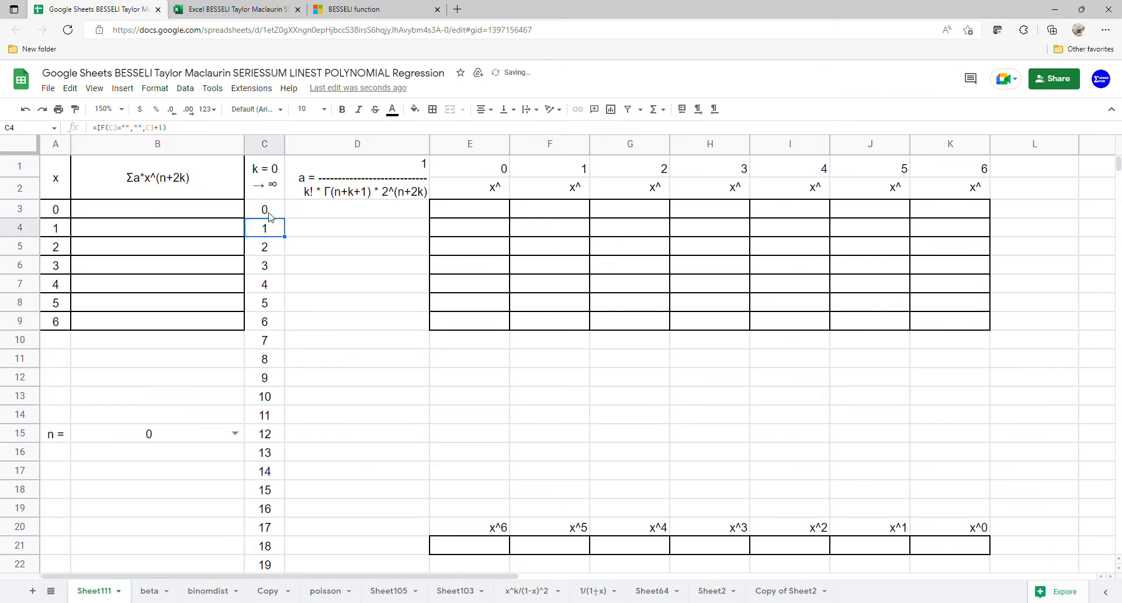
Step: Start an array formula in D3 that divides 1 by a product beginning with the factorial of C3:C22: =ARRAYFORMULA(1/(FACT(C3:C22
click(325, 214)
text(=arr)
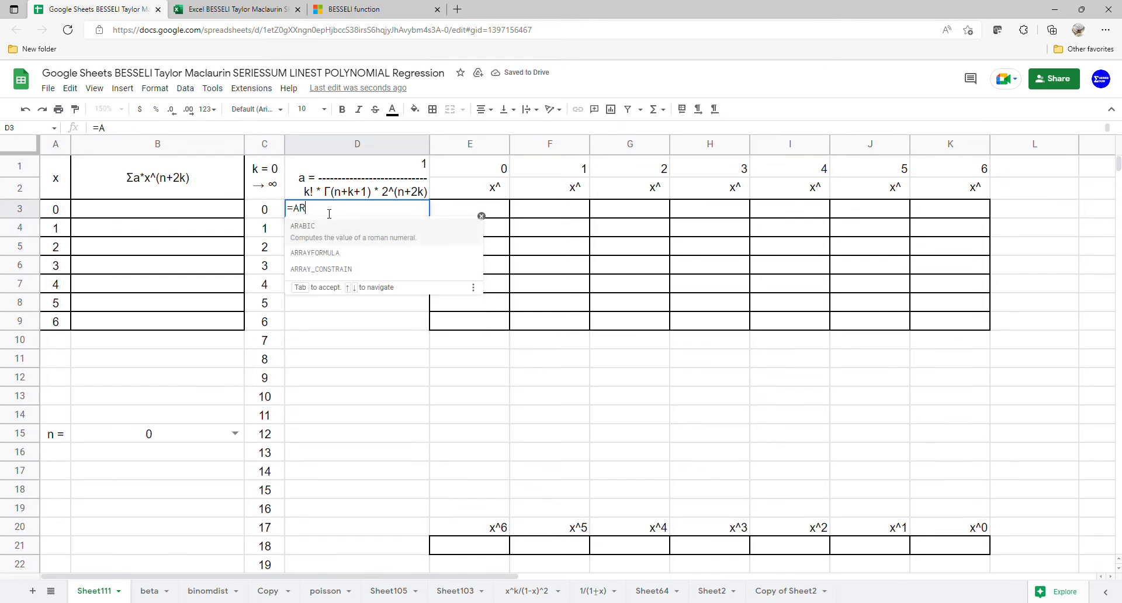
key(Tab)
text(1)
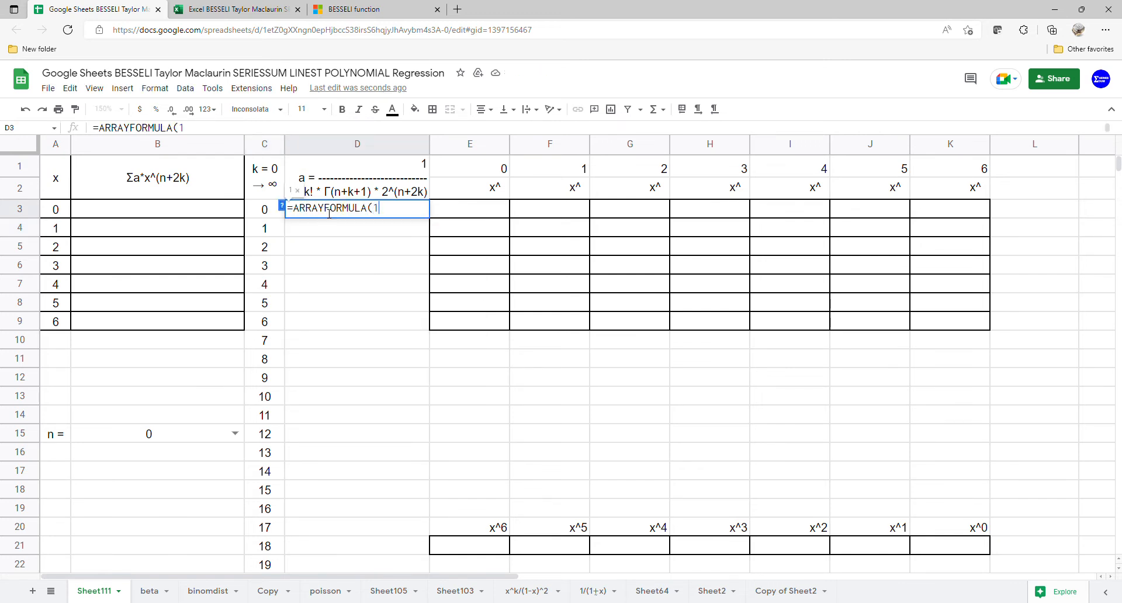
text(/()
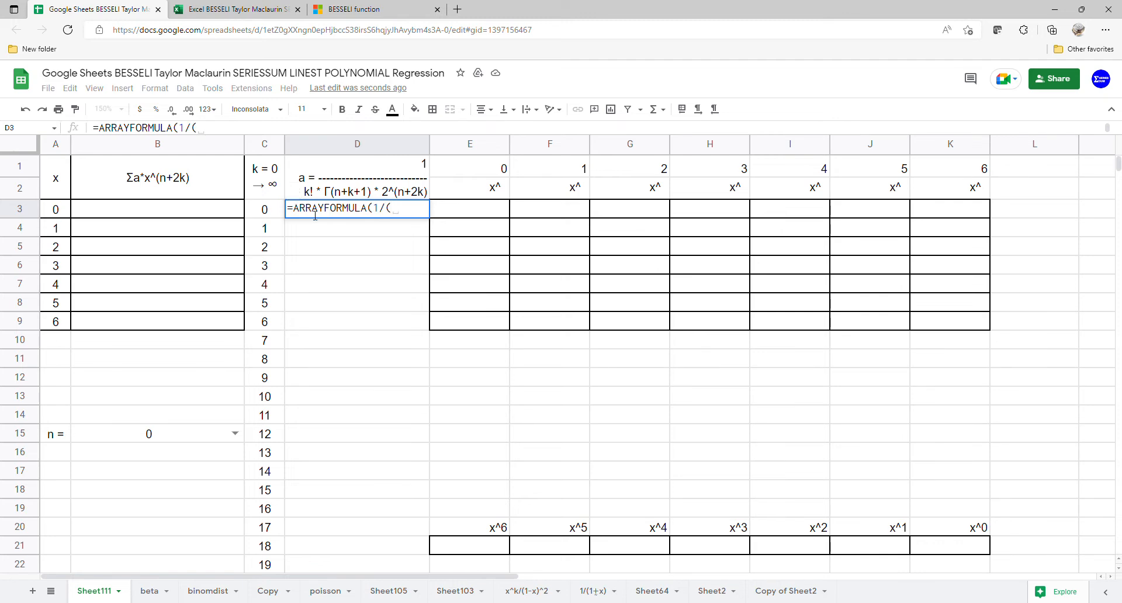
text(FA)
click(313, 225)
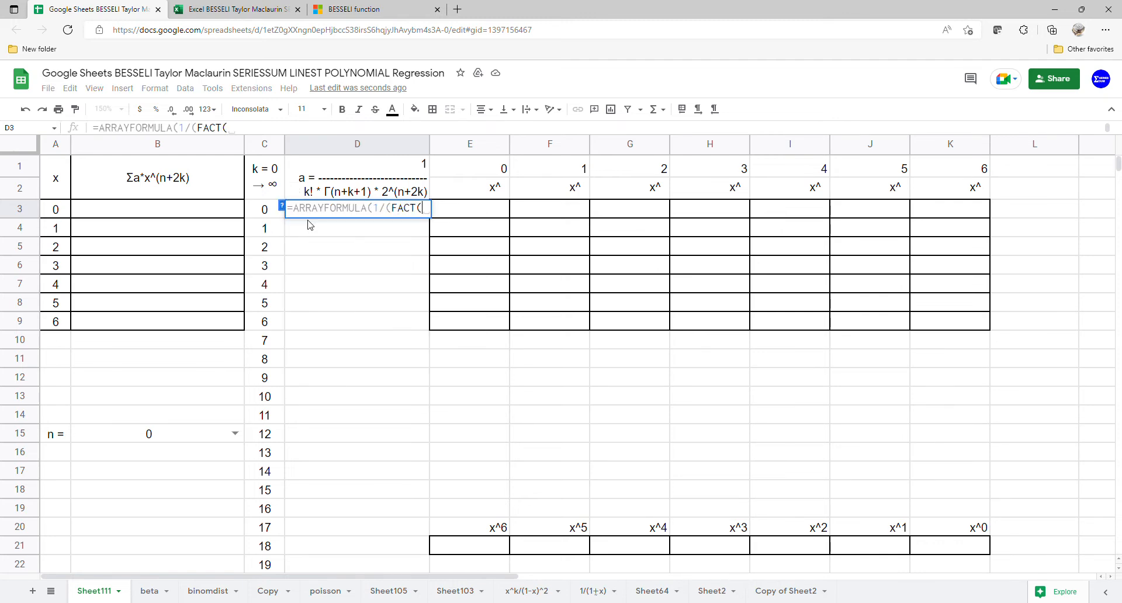
drag(260, 206, 270, 565)
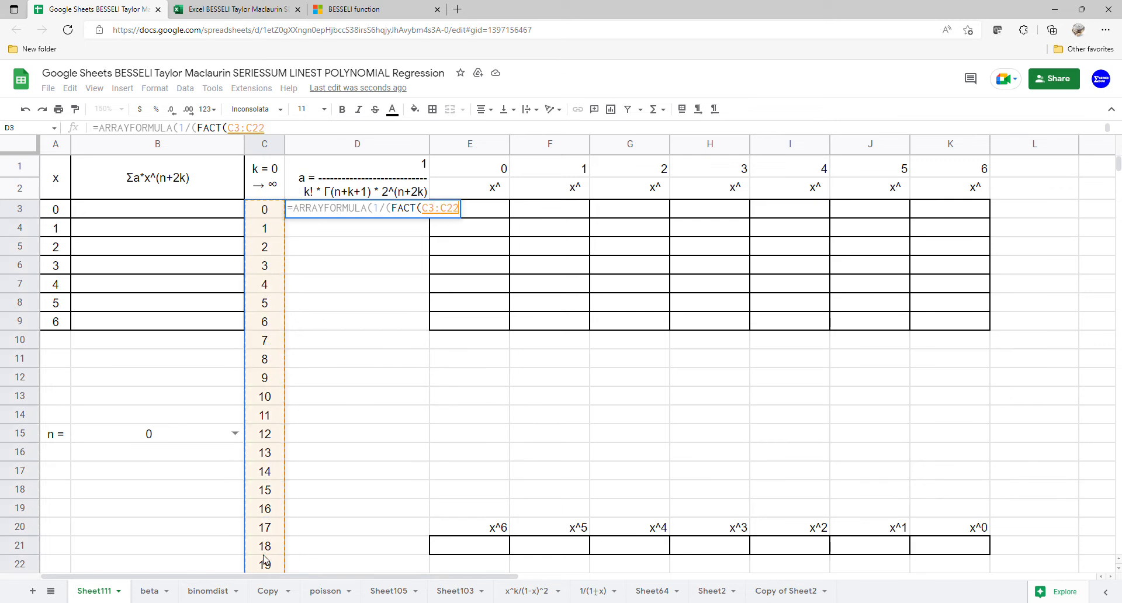
Step: Extend the denominator of the D3 formula with the gamma factor GAMMA(B15+C3:C22+1)
text()*)
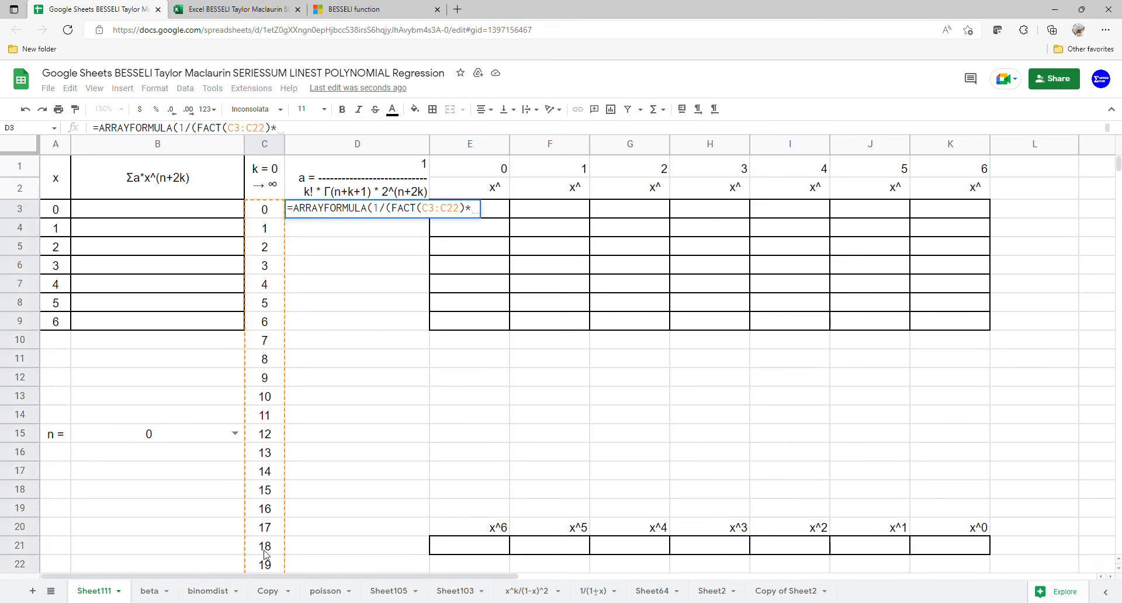
text(GA)
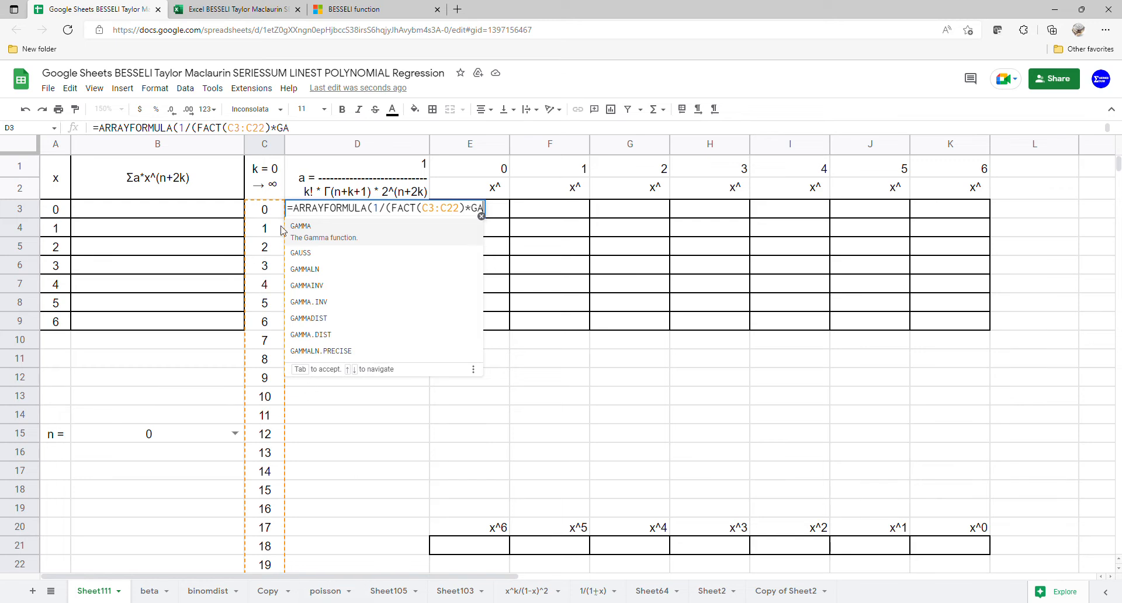
click(300, 229)
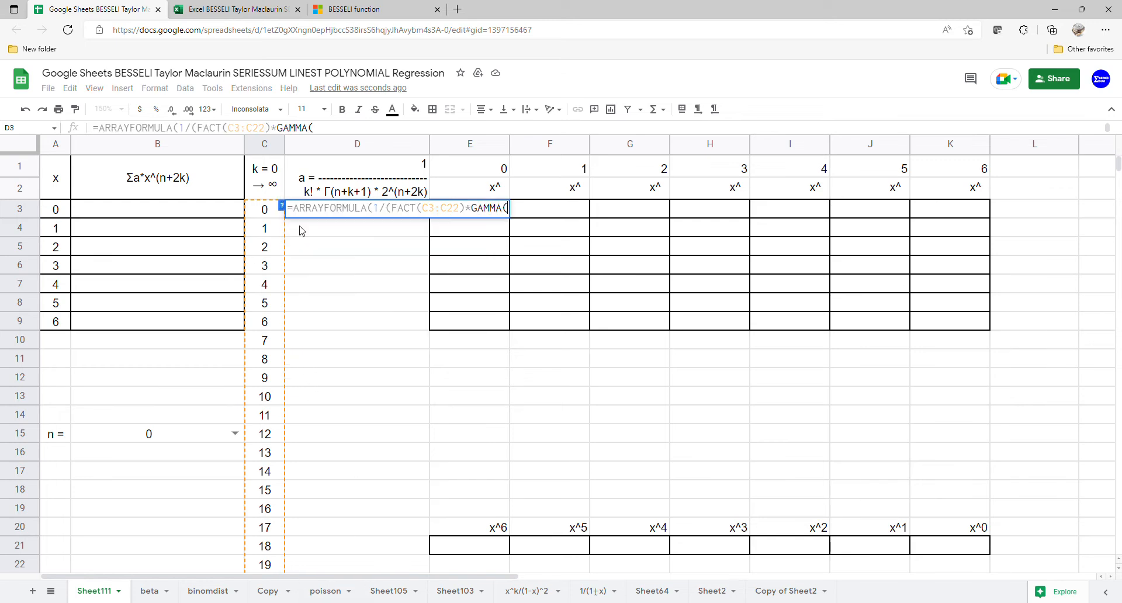
click(155, 439)
text(+)
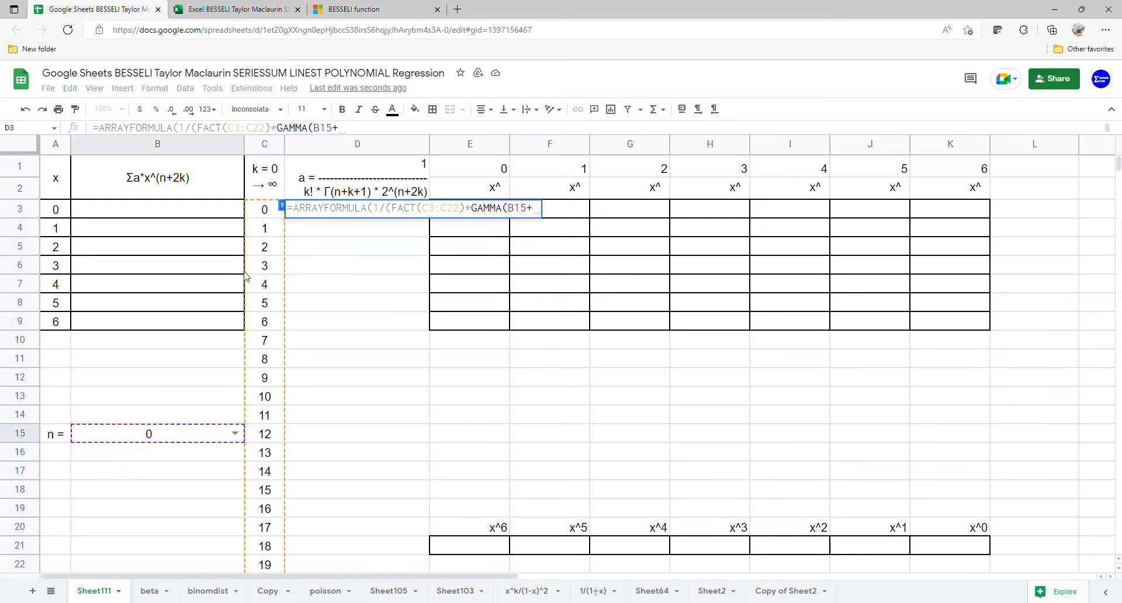
drag(265, 218, 284, 571)
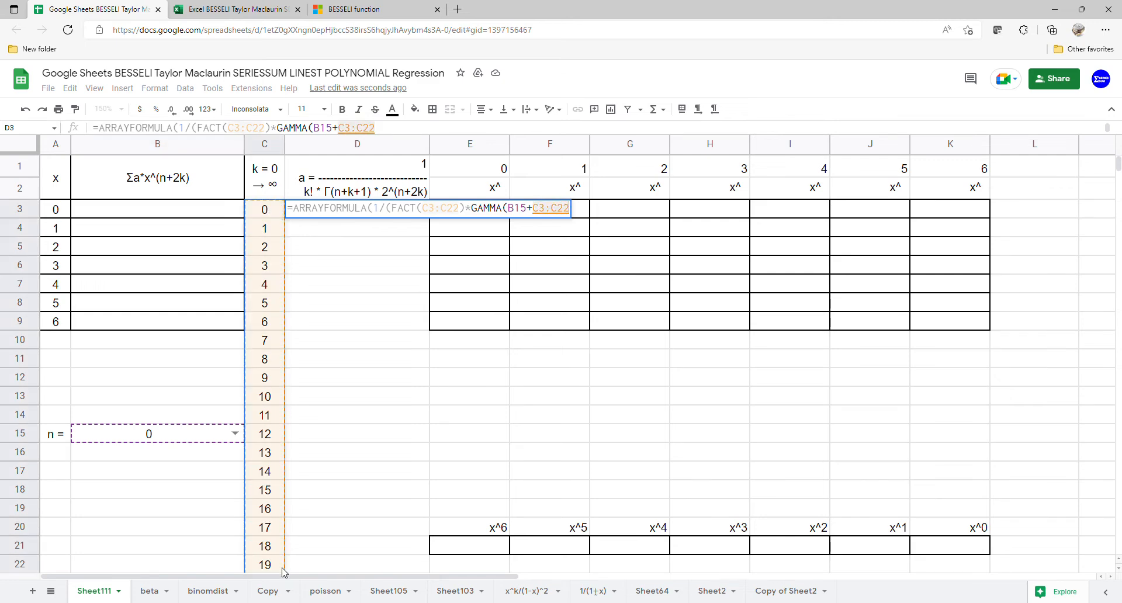
text(+1)
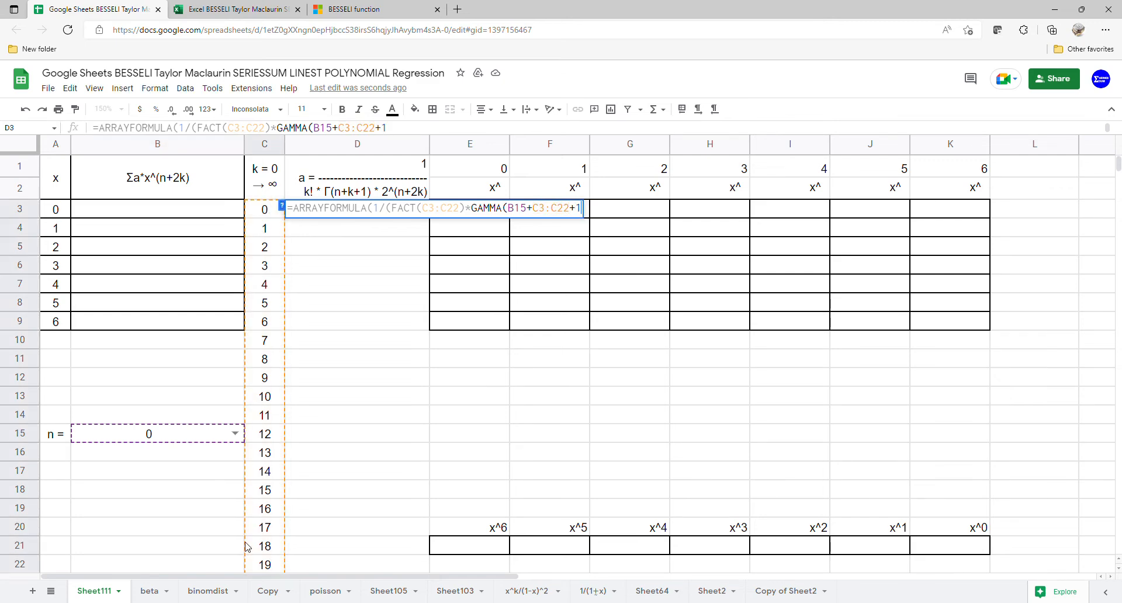
Step: Complete the D3 coefficient formula with the power factor 2^(B15+2*C3:C22) and enter it
text()*)
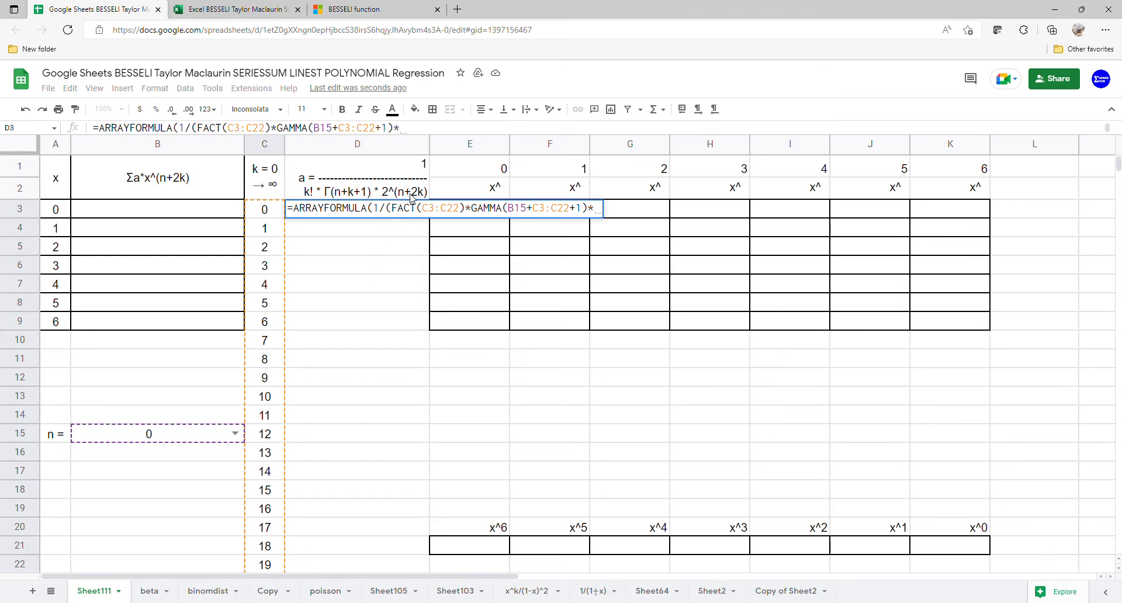
text(2^()
click(156, 435)
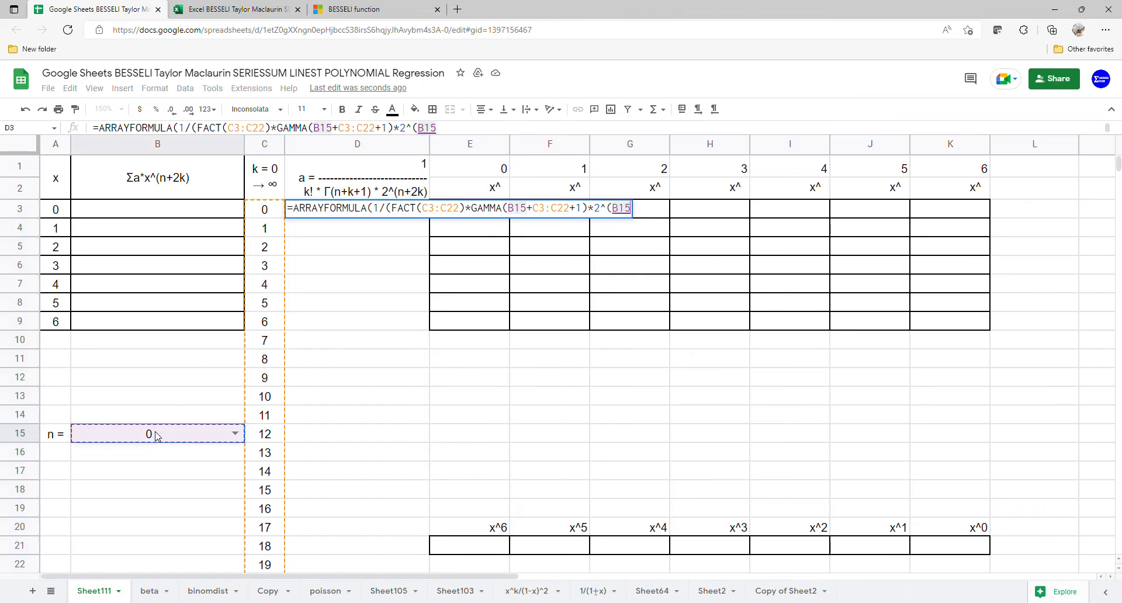
text(+2*)
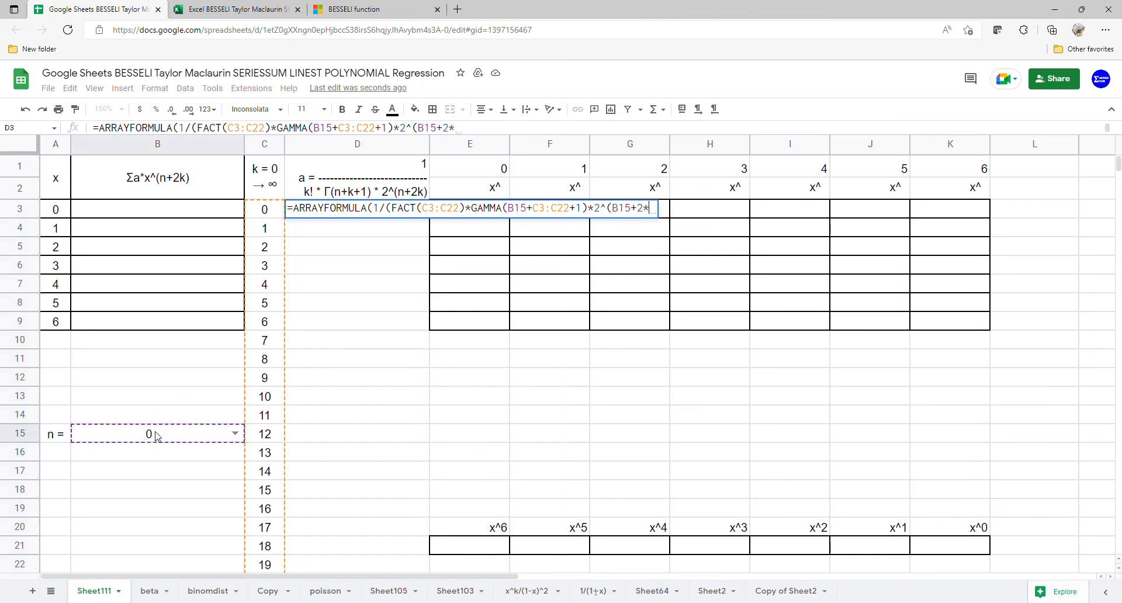
drag(257, 211, 265, 564)
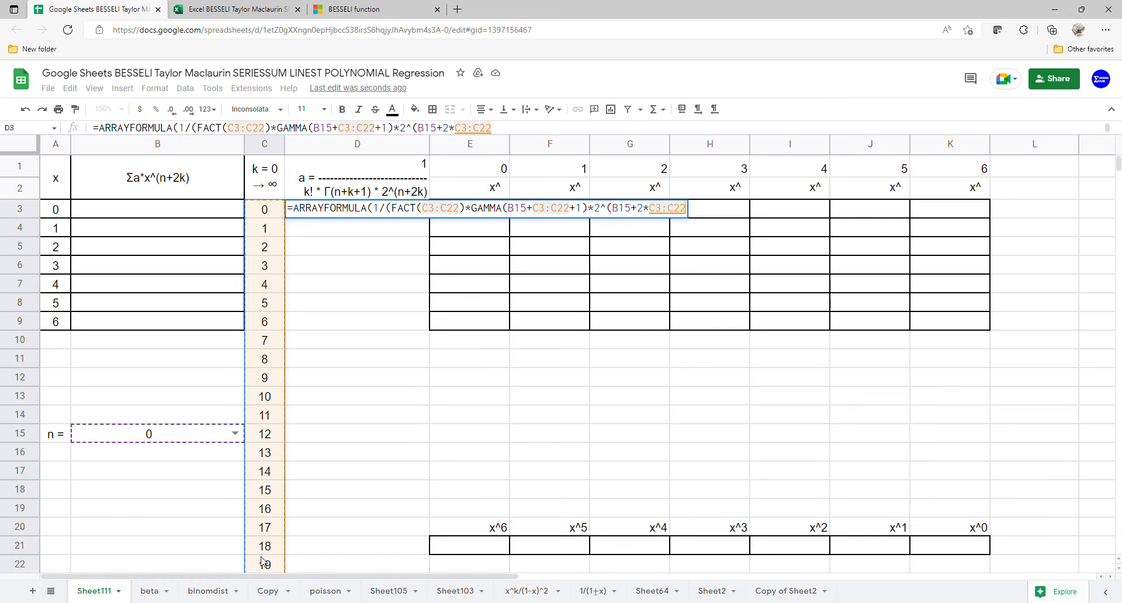
key(Return)
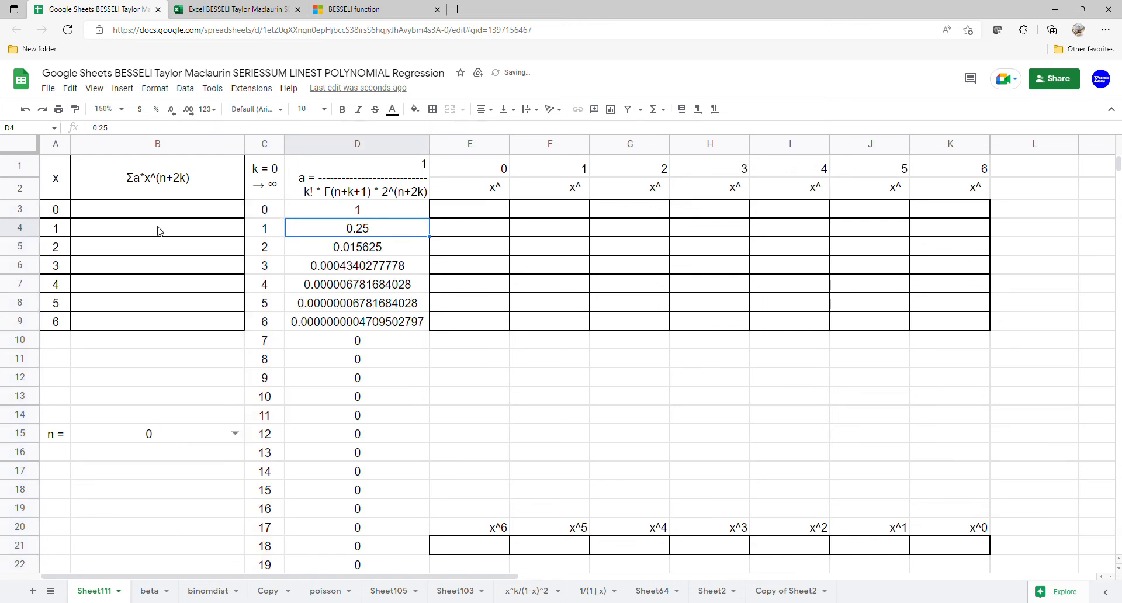
Step: Enter =ARRAYFORMULA(SERIESSUM(A3:A9,B15,2,D3:D22)) in B3 to compute the series sums for all x values
click(166, 214)
text(=)
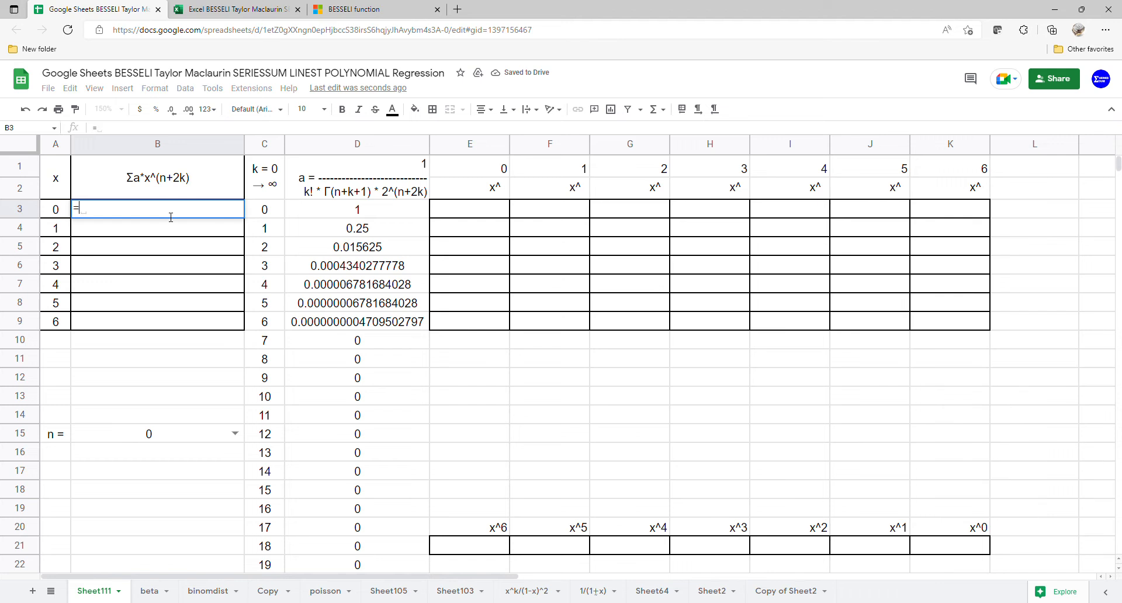
text(ARRAYFORMULA(SERIESSUM()
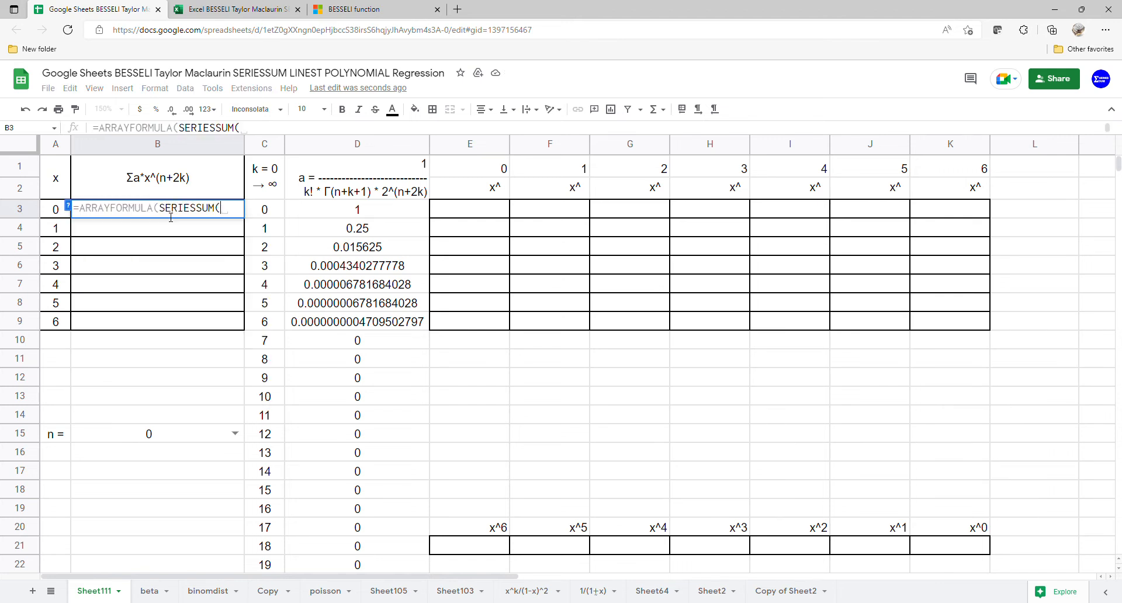
drag(50, 208, 52, 325)
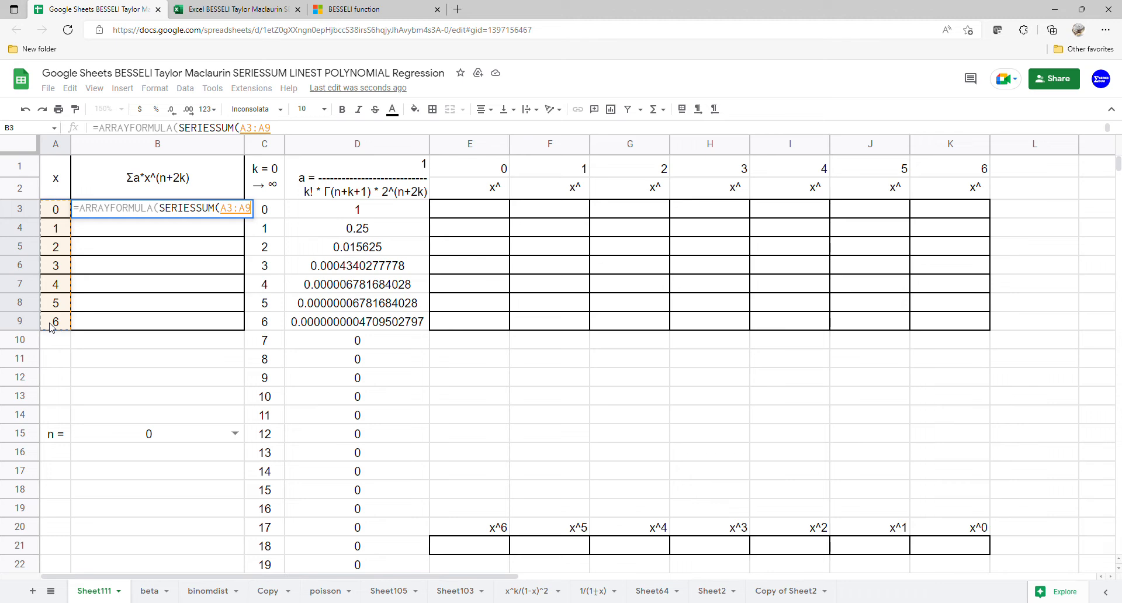
text(,)
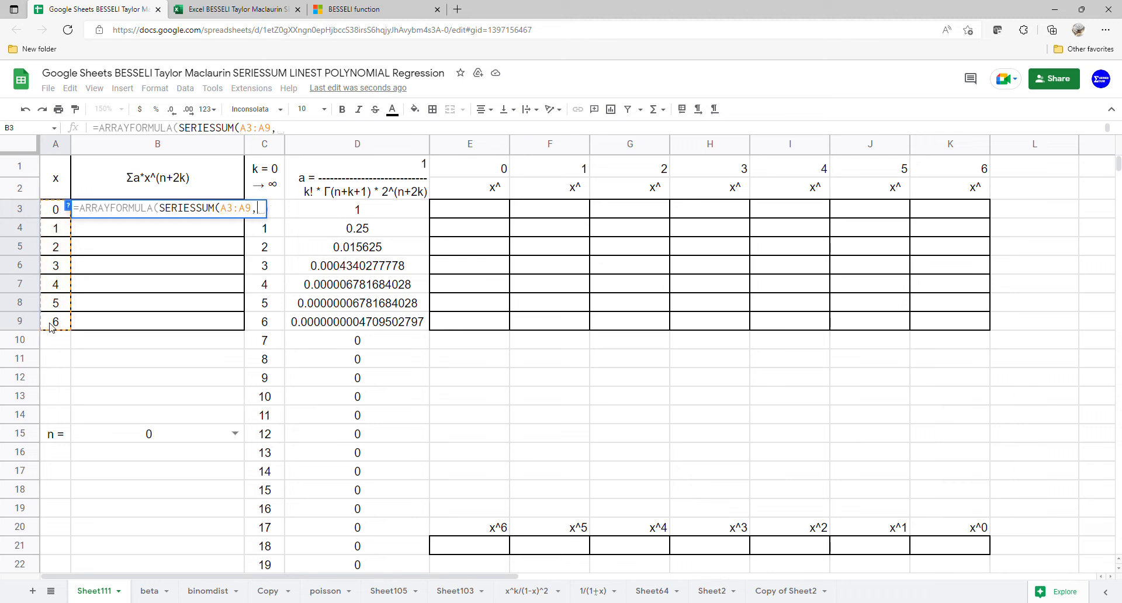
click(114, 440)
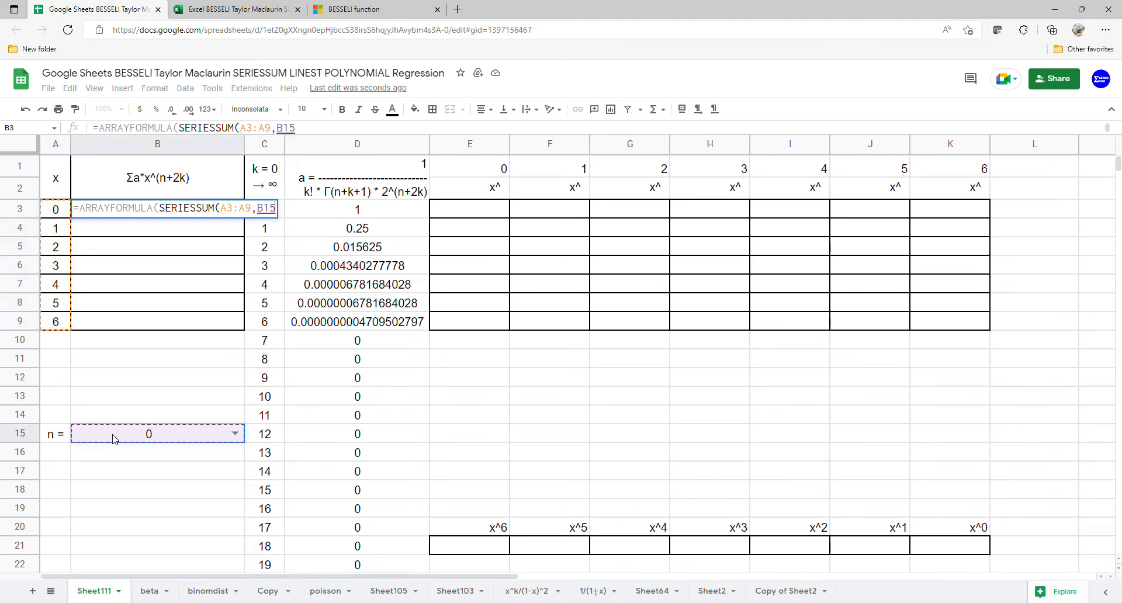
text(,2,)
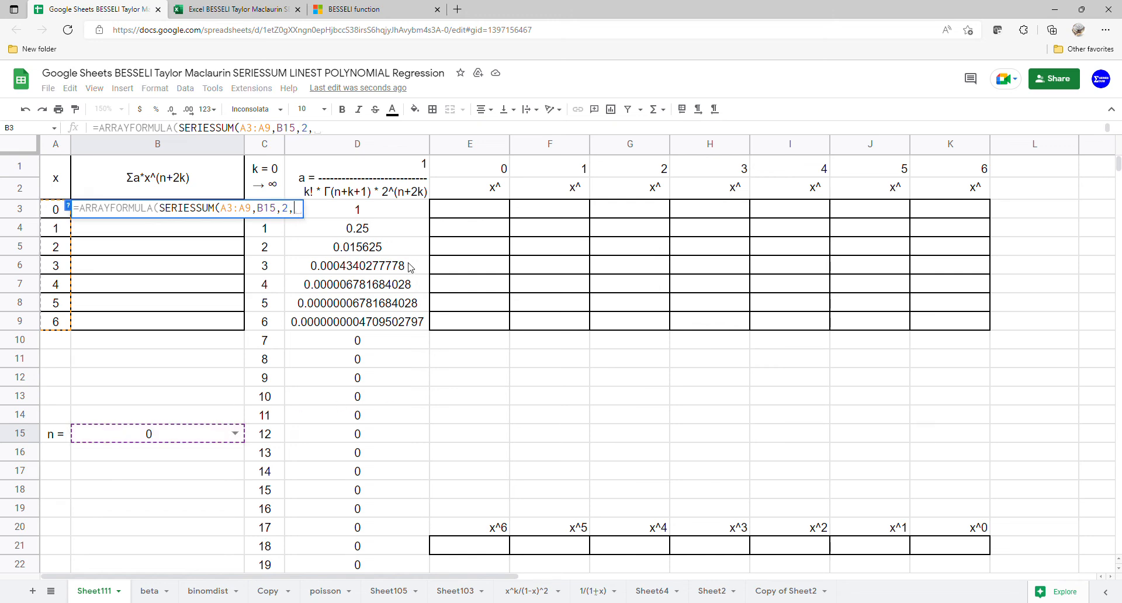
drag(393, 216, 388, 565)
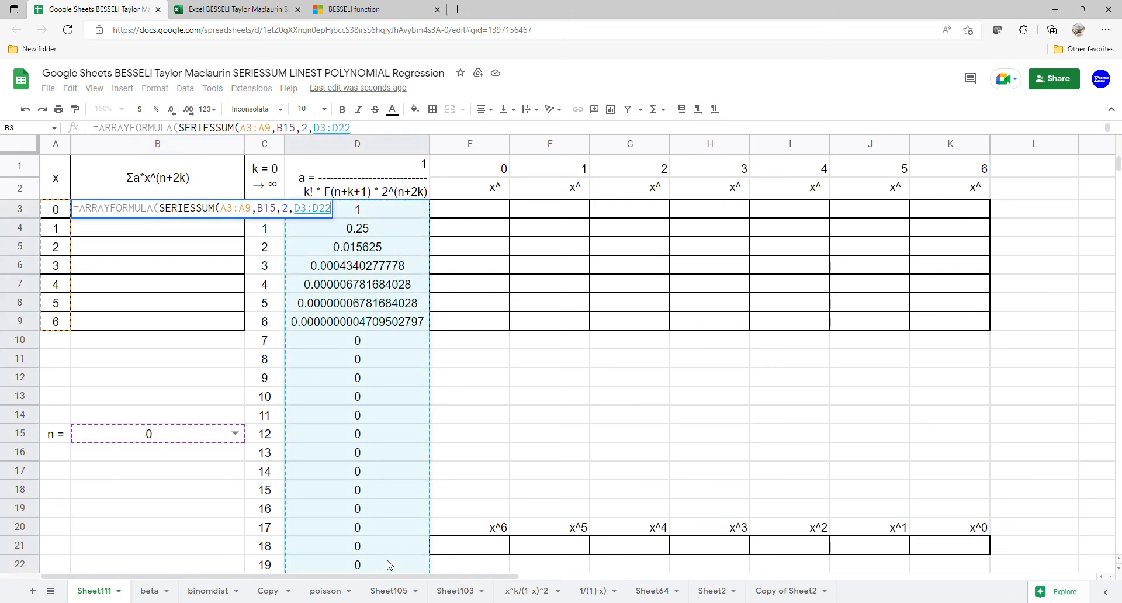
key(Return)
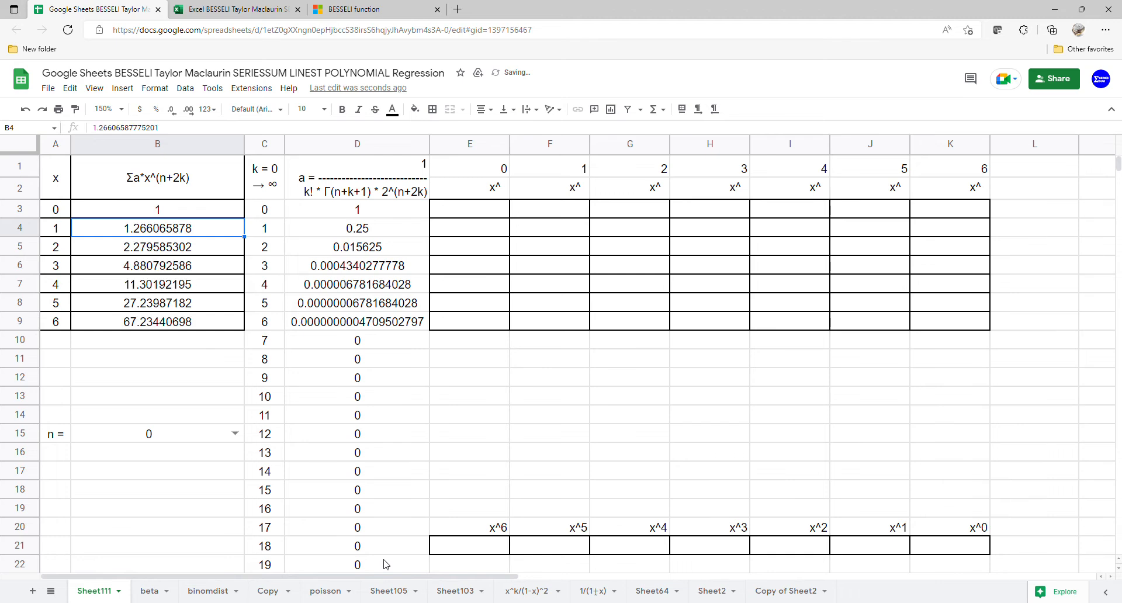
Step: Insert a chart of A1:B9, use column A as labels, and change it to a scatter chart
drag(69, 194, 154, 328)
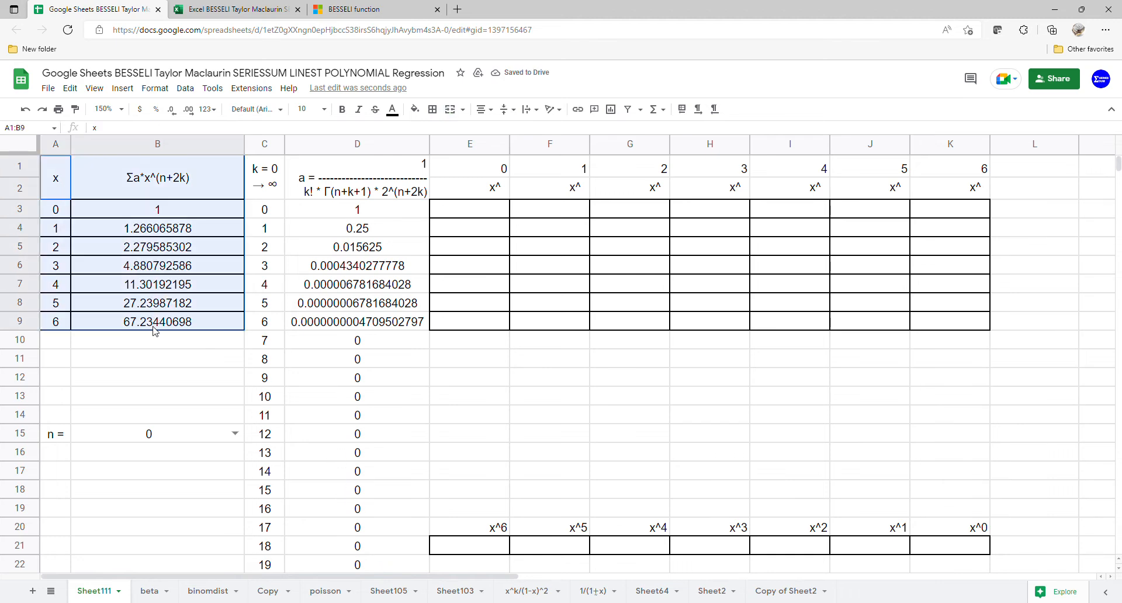
click(122, 89)
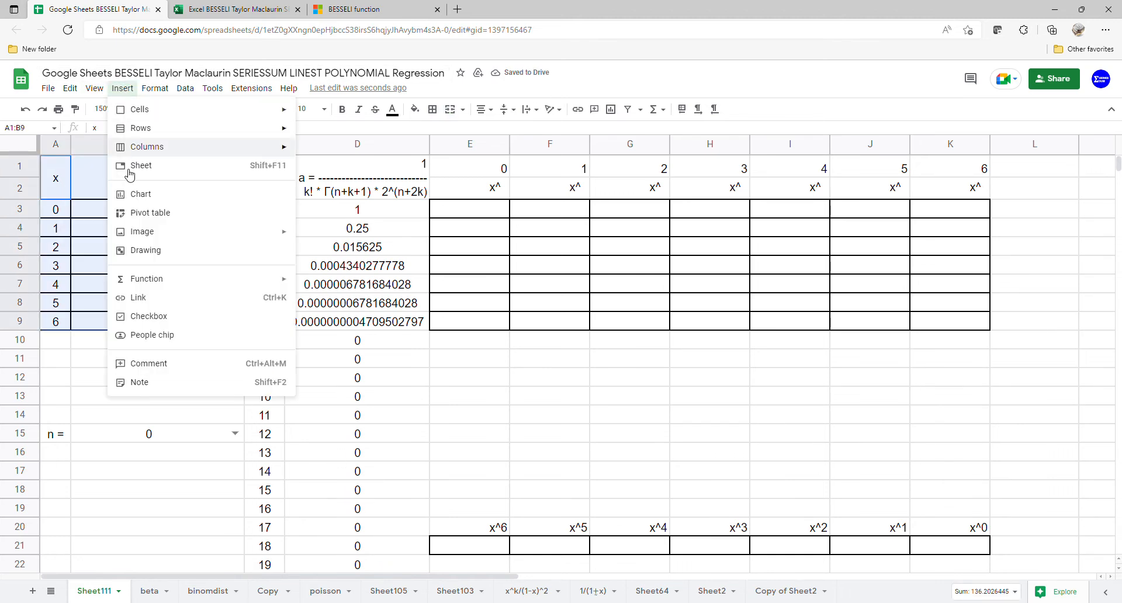
click(146, 194)
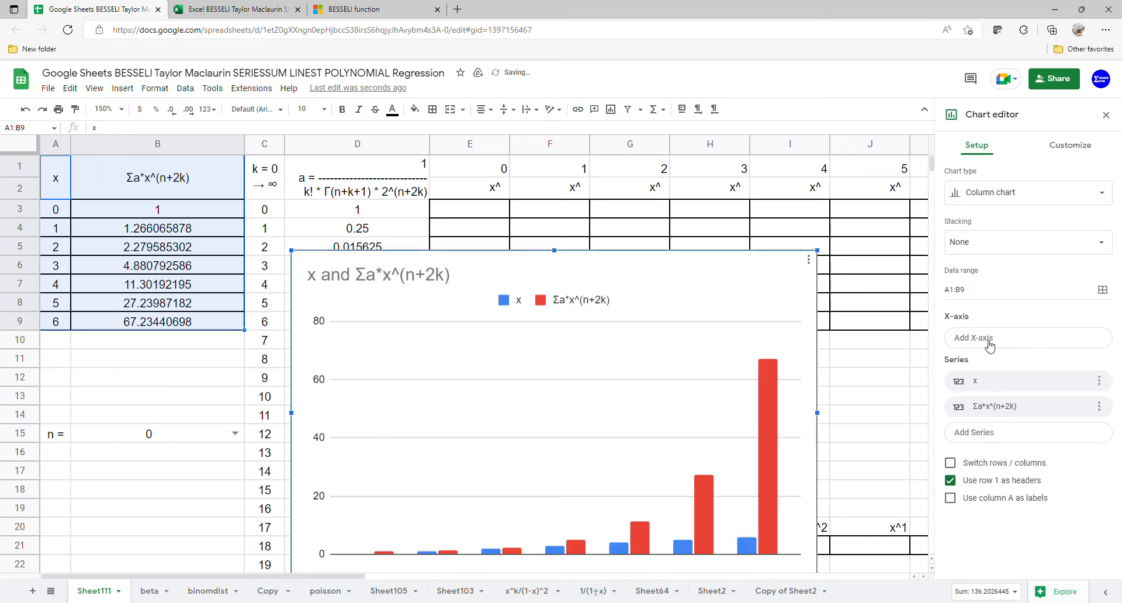
click(964, 500)
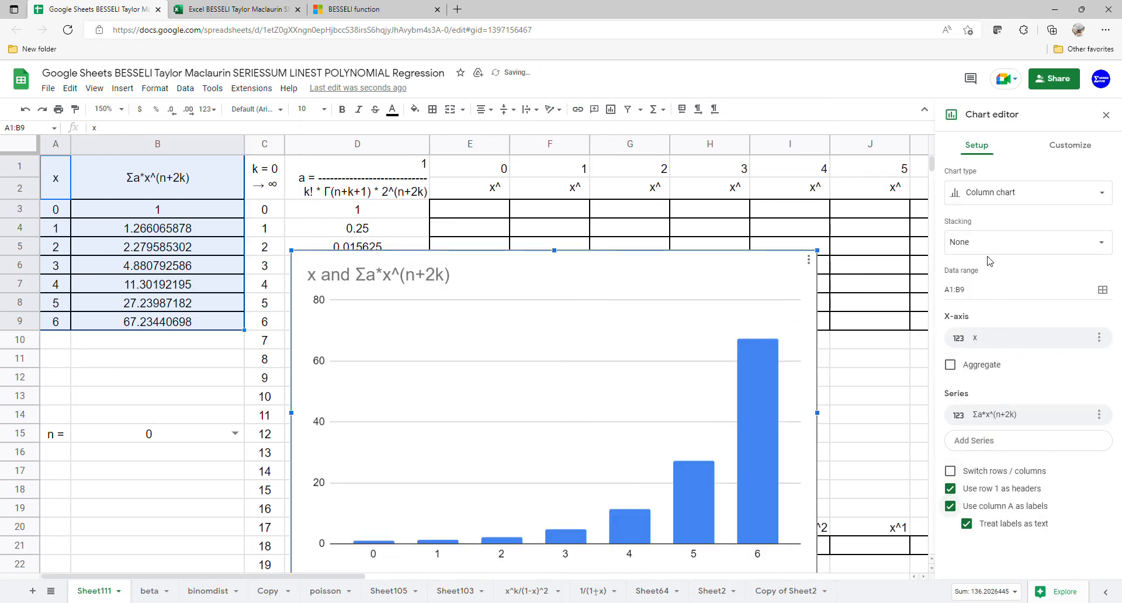
click(1020, 205)
scroll(987, 368, down, 6)
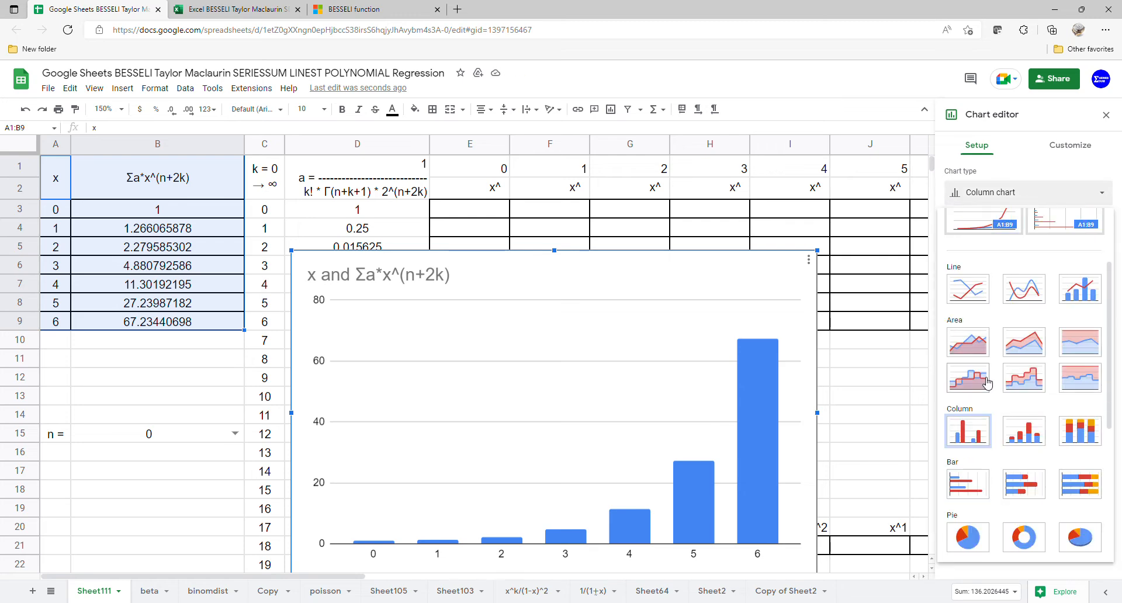
click(968, 538)
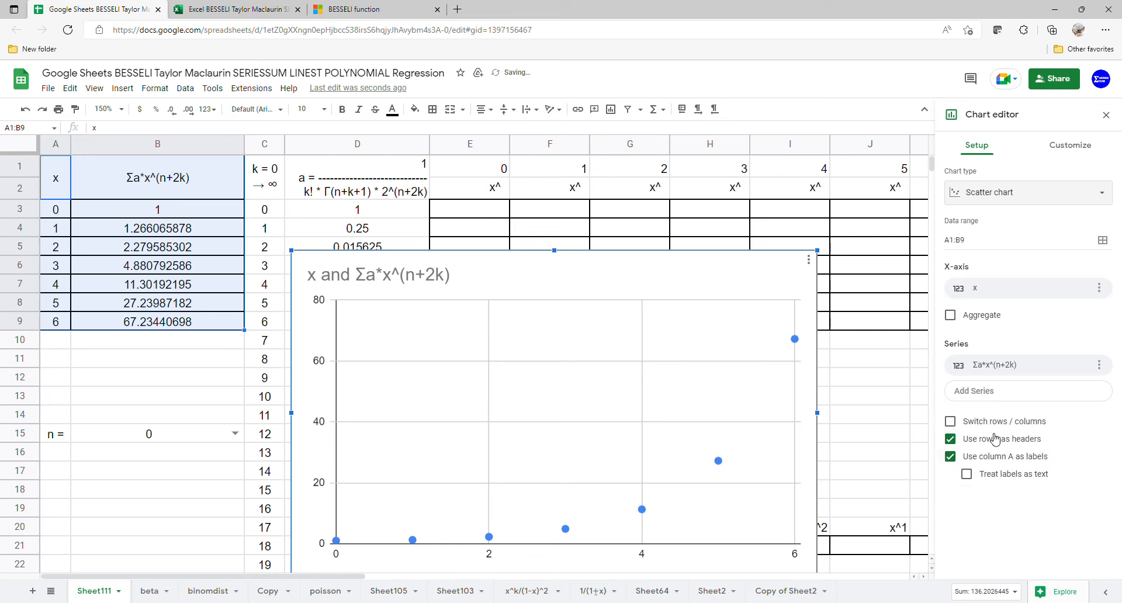
Step: Add a trendline to the chart's series and set its type to Polynomial
click(1071, 148)
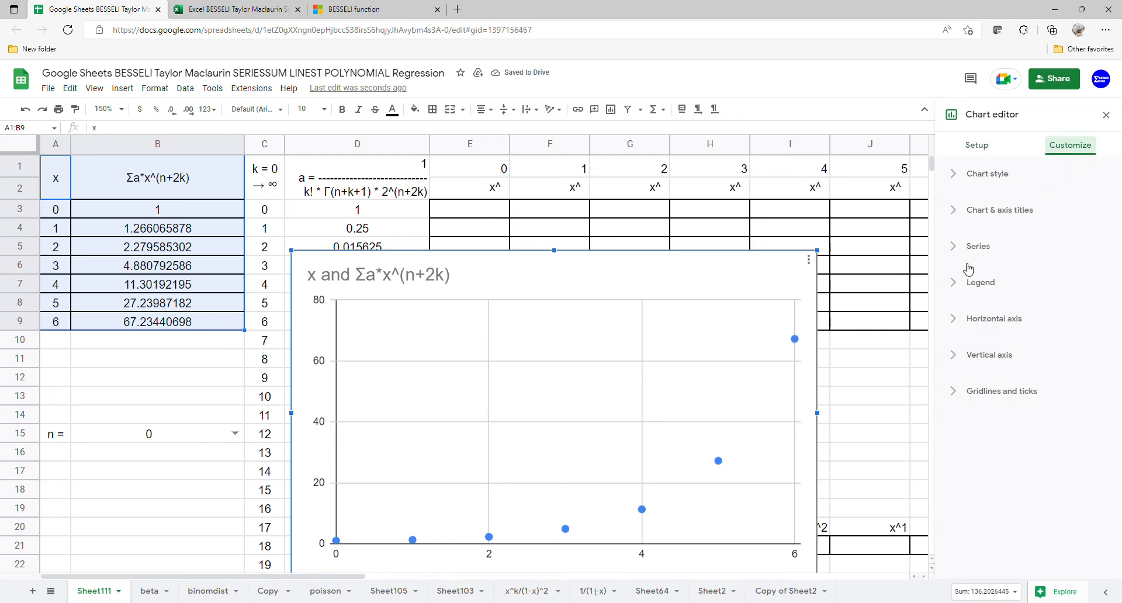
click(979, 246)
scroll(975, 333, down, 3)
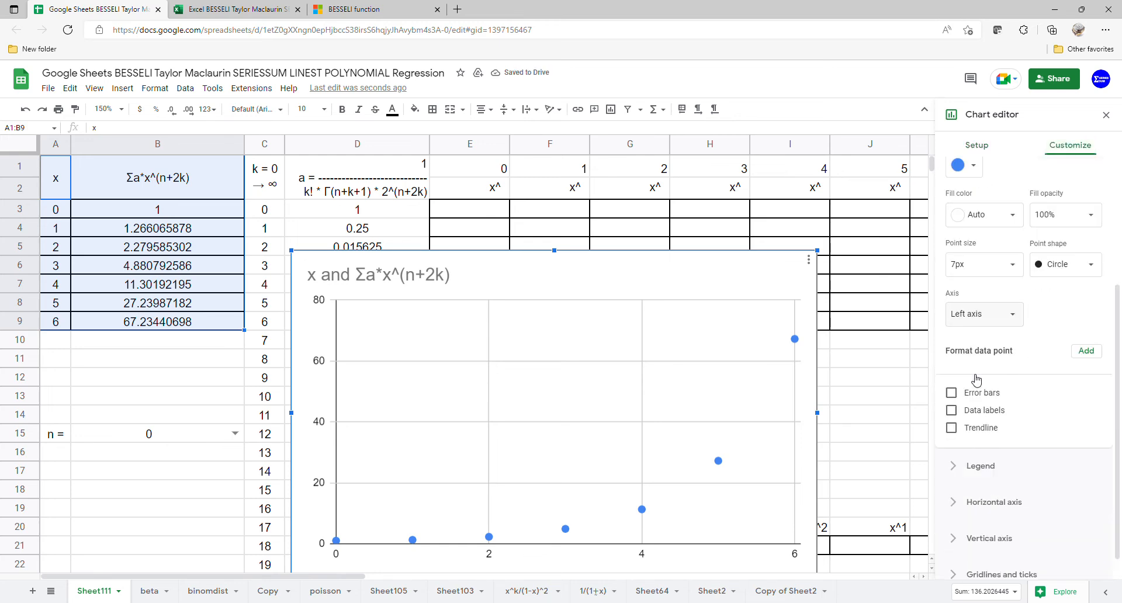
click(967, 429)
scroll(992, 388, down, 1)
scroll(993, 389, down, 1)
click(1013, 342)
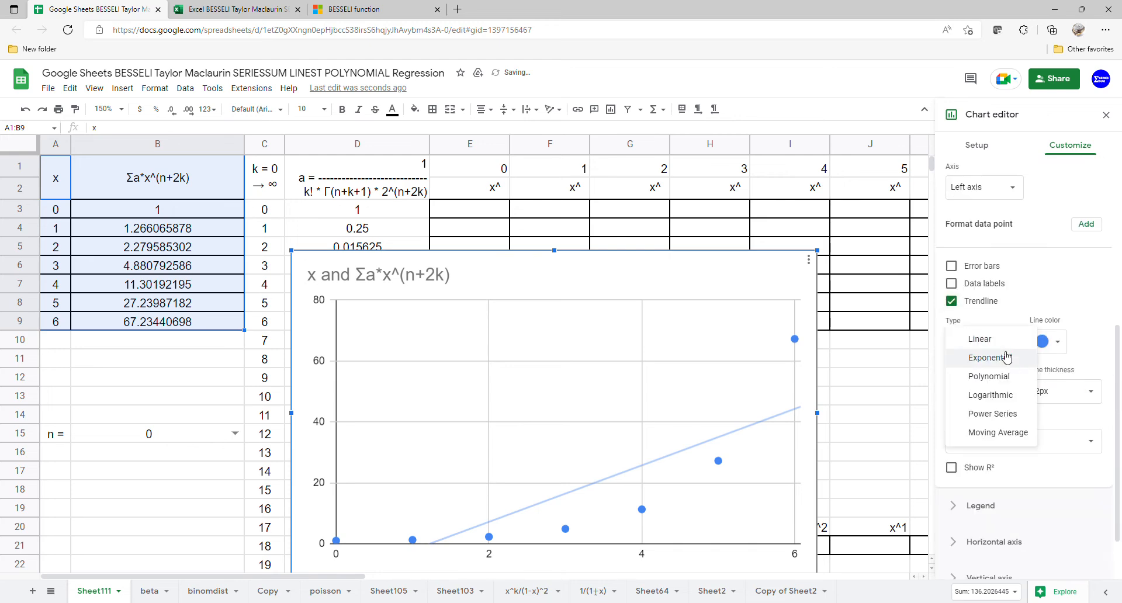
click(998, 378)
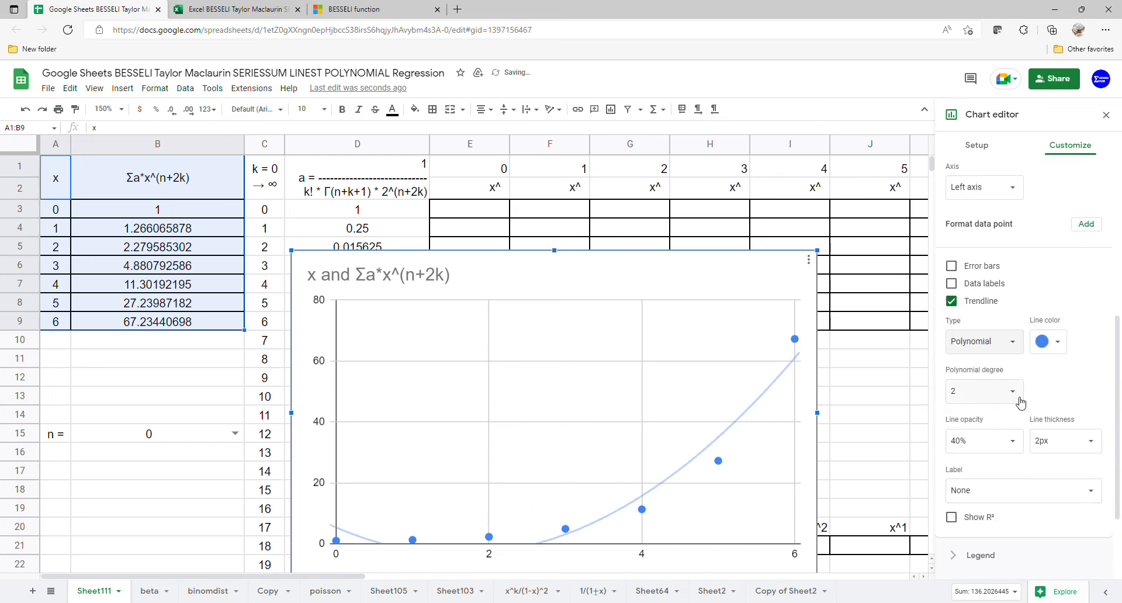
Step: Try a polynomial degree of 10 for the trendline
click(1018, 397)
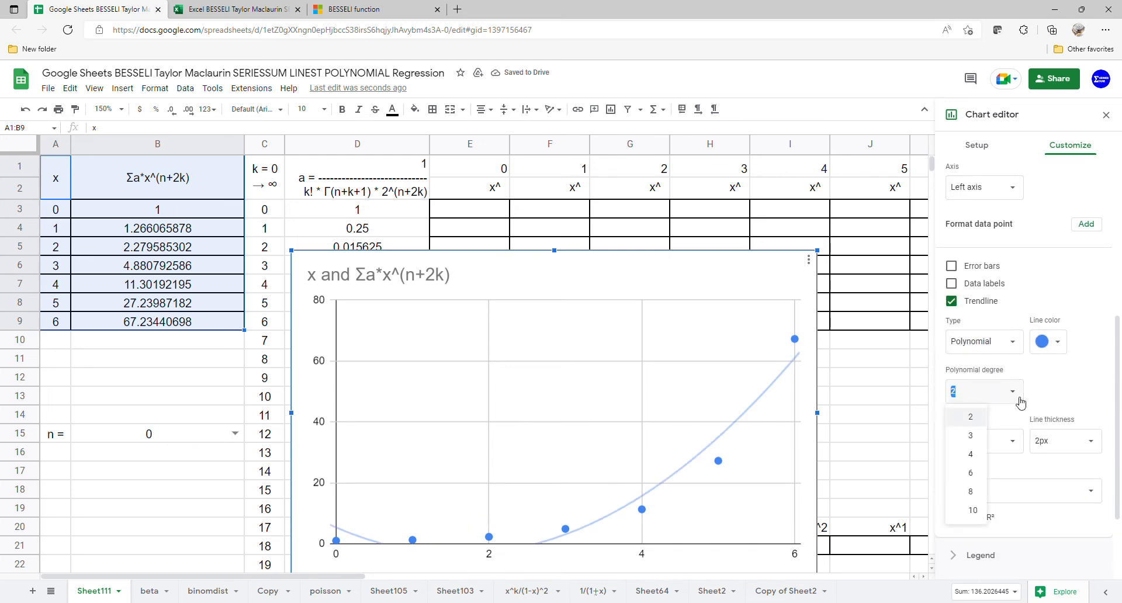
click(973, 510)
click(1013, 444)
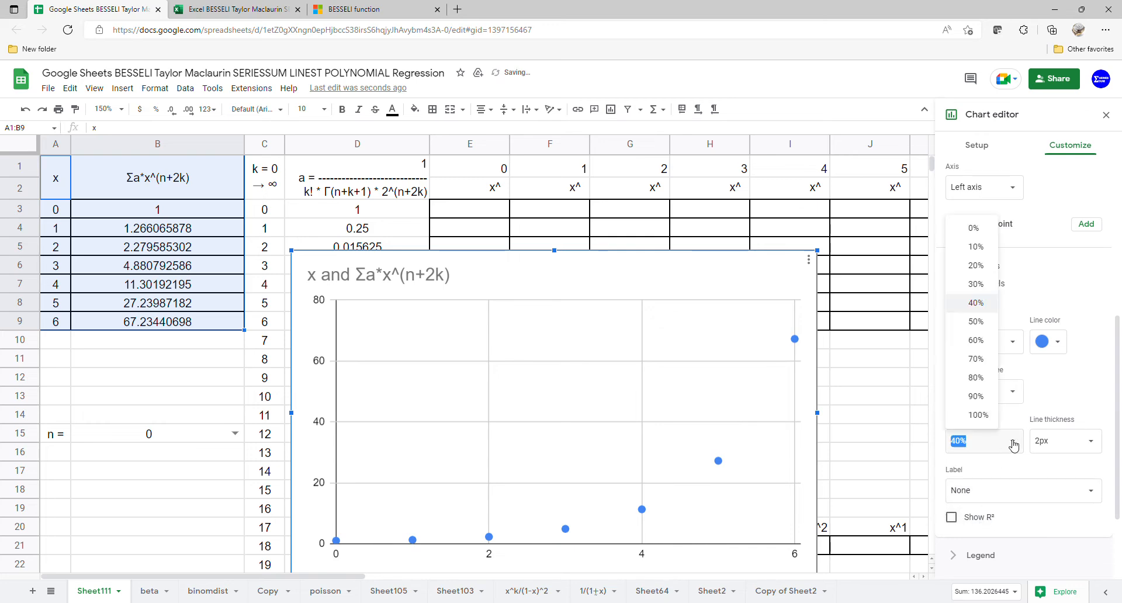
click(1052, 391)
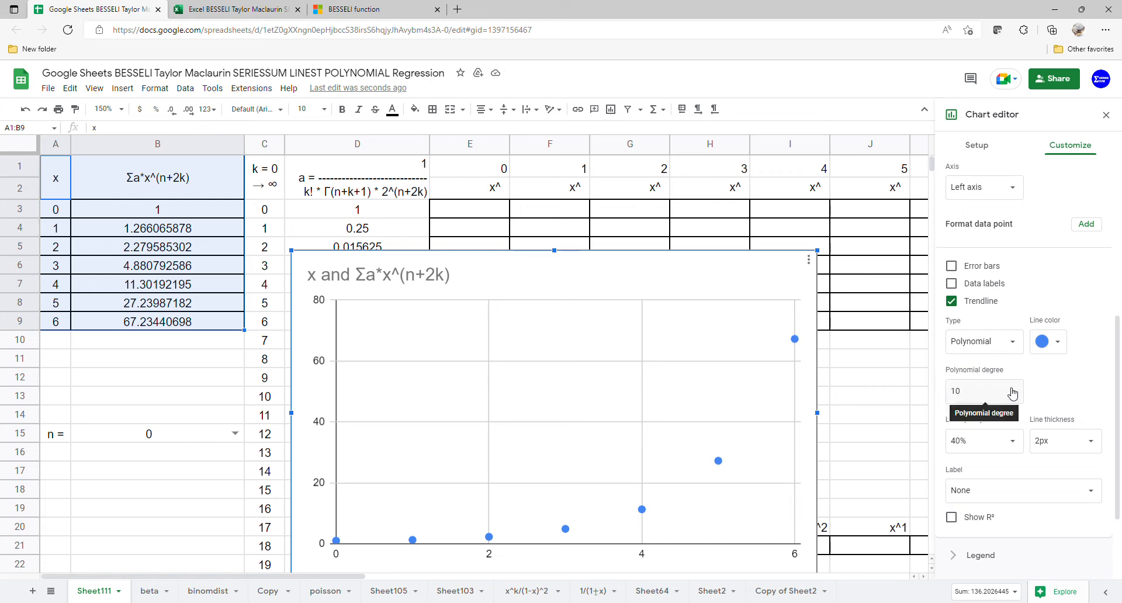
Step: Set the trendline's polynomial degree to 6 and use its equation as the label
click(972, 391)
click(971, 473)
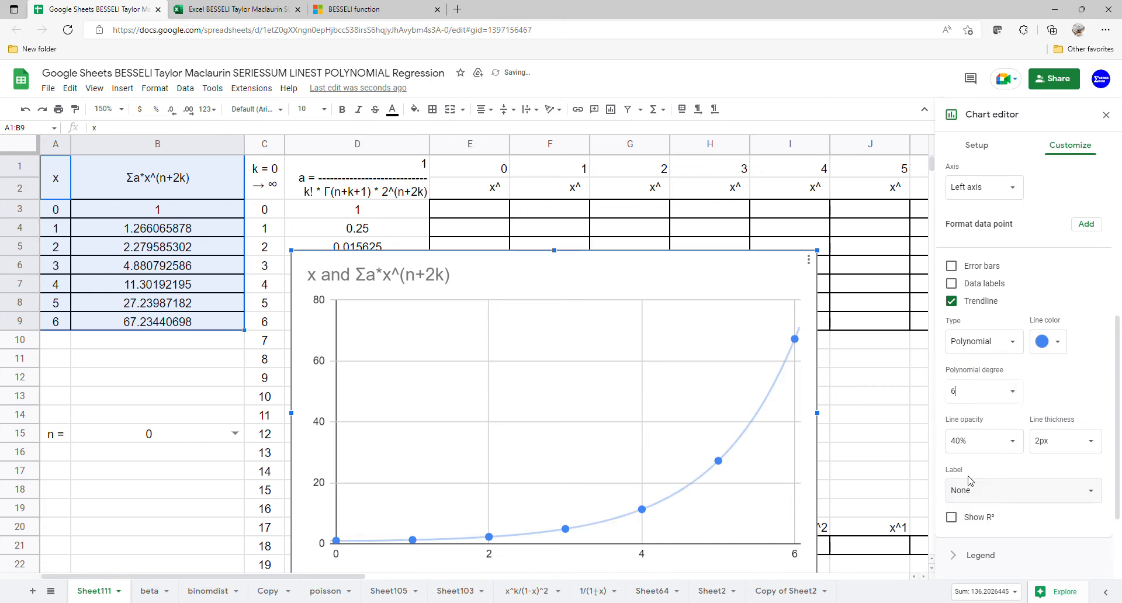
click(1069, 491)
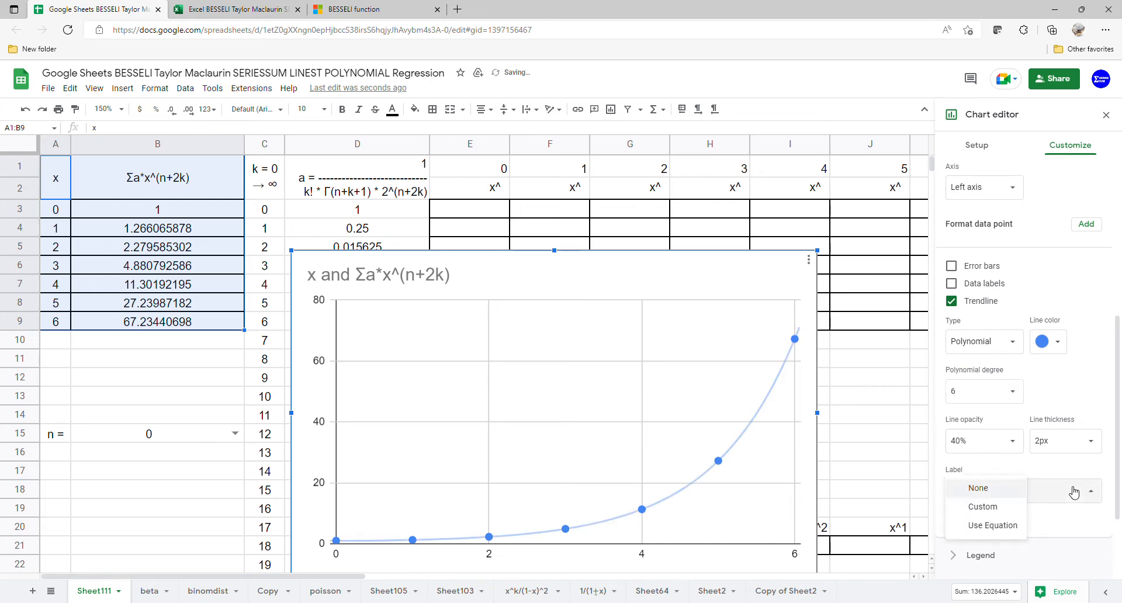
click(1019, 529)
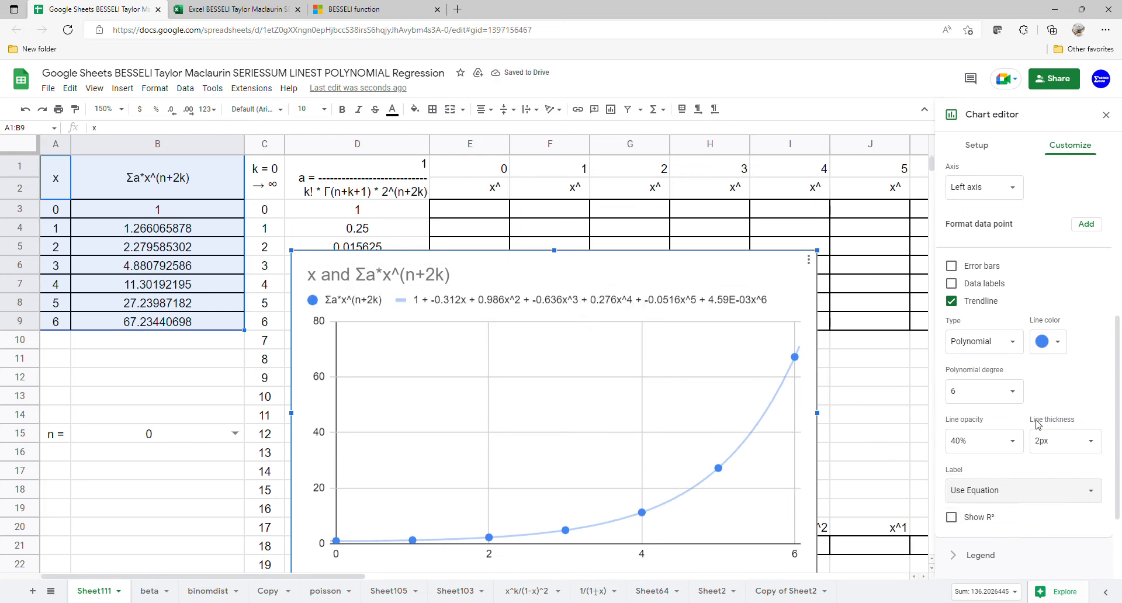
Step: Set the chart's legend position to Bottom
scroll(1038, 422, down, 3)
click(1011, 442)
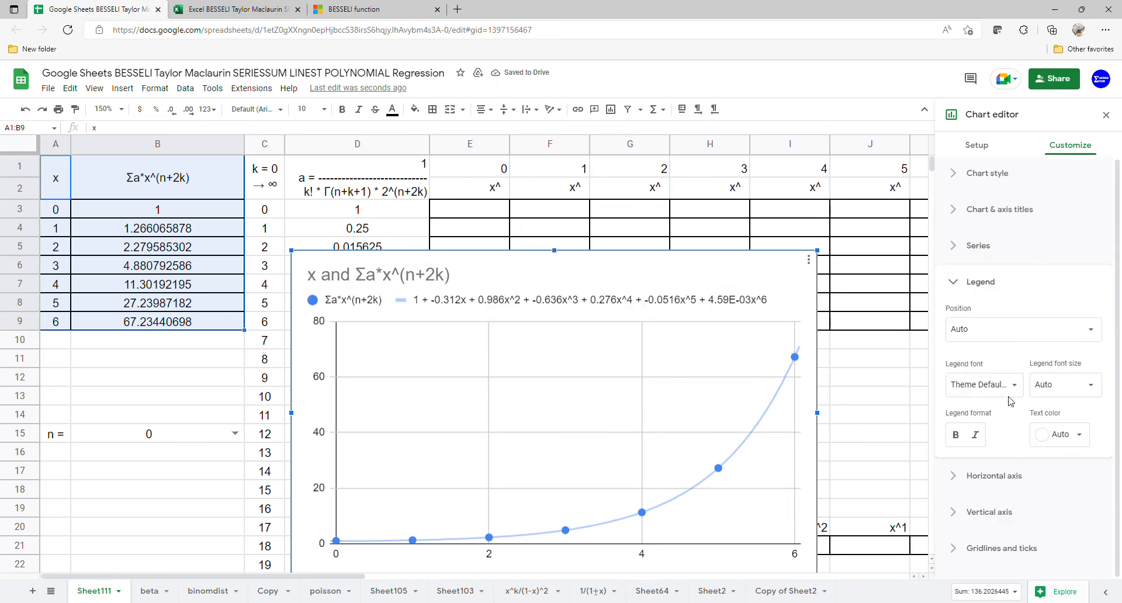
click(1018, 337)
click(1004, 245)
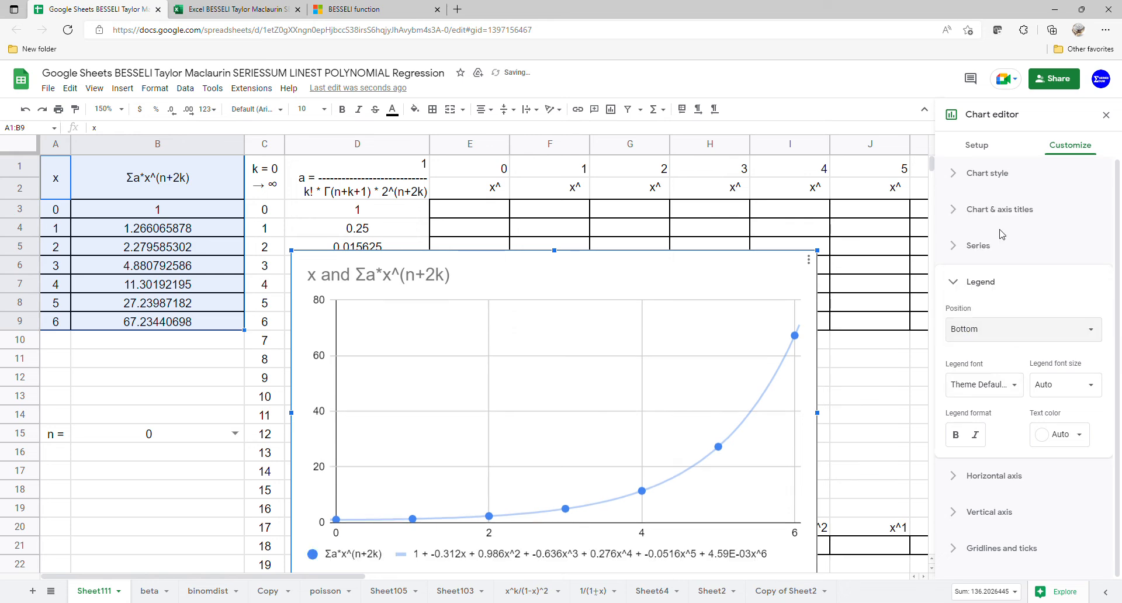
Step: Delete the chart title text
click(367, 283)
click(369, 282)
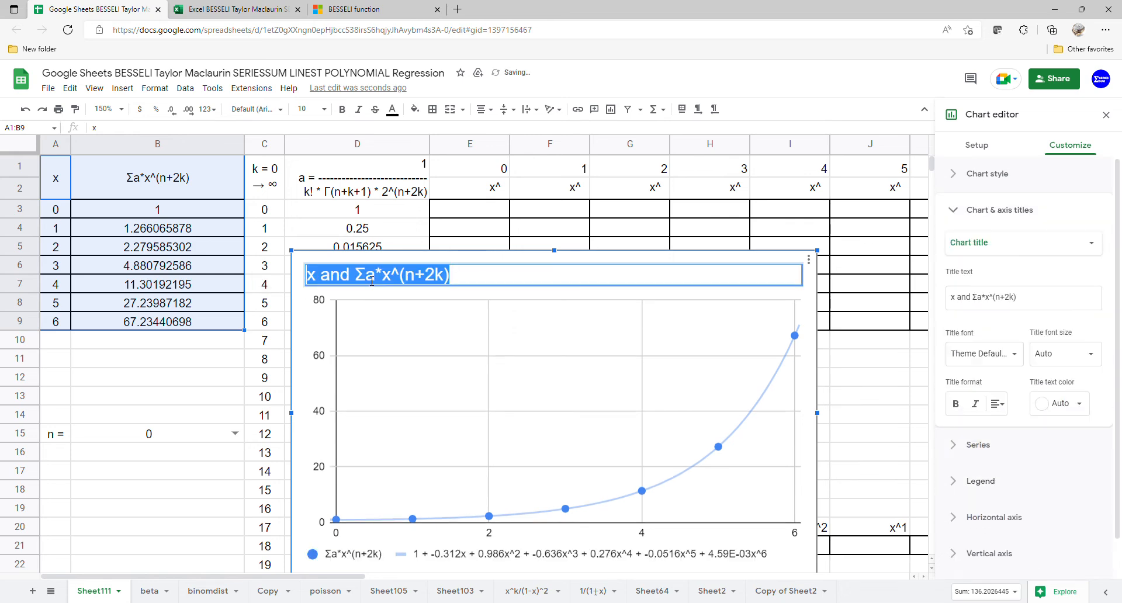
key(BackSpace)
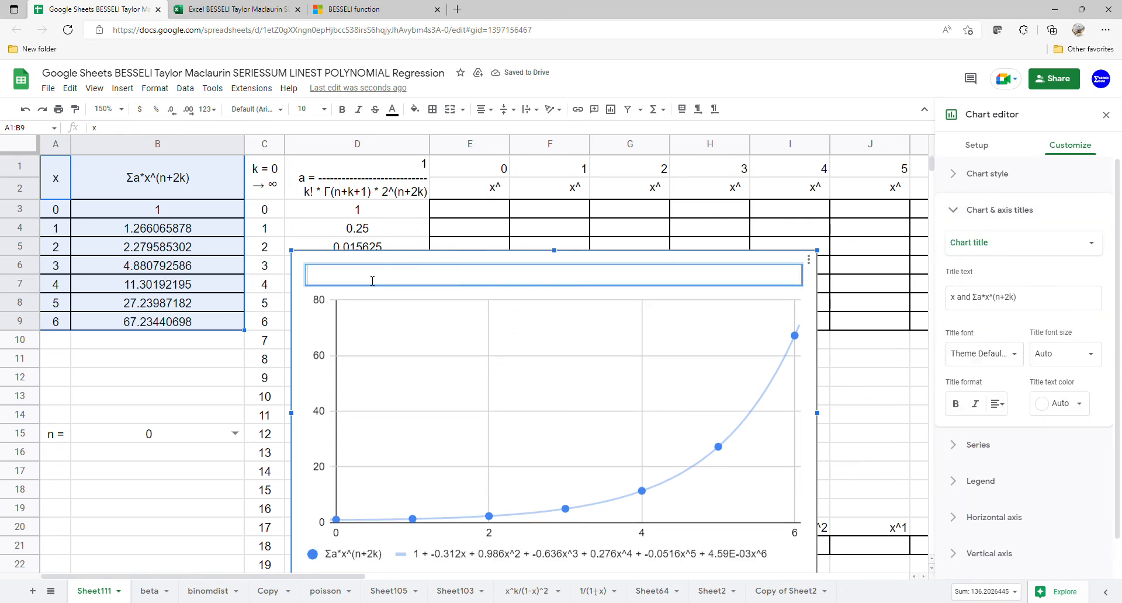
click(429, 428)
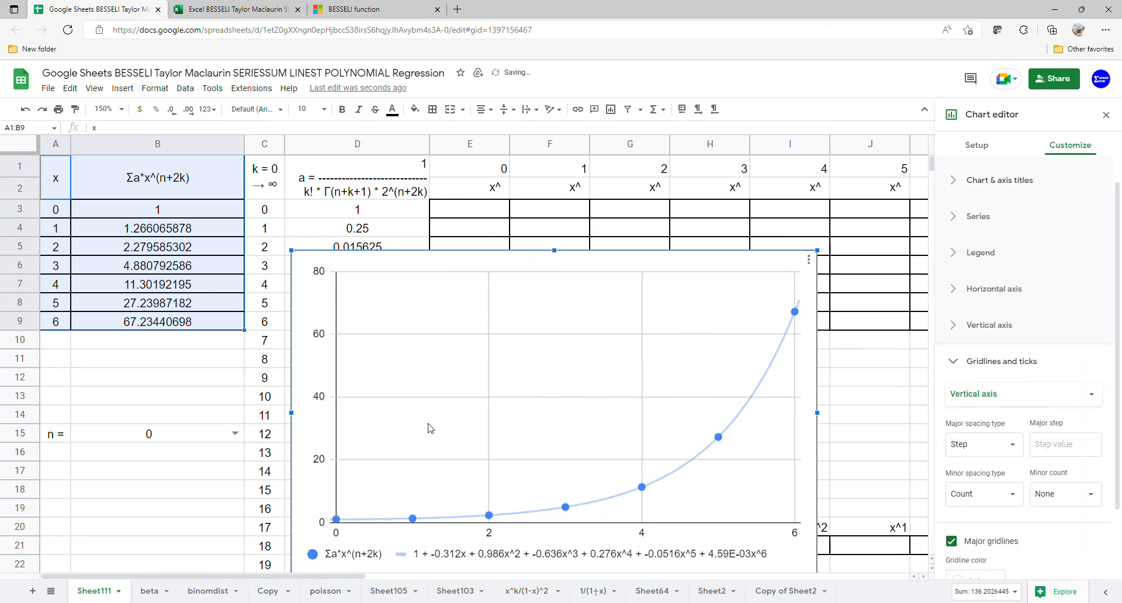
Step: Close the chart editor, make the chart slightly taller and move it to column L, clear of the power table in E1:K21
click(1115, 119)
drag(608, 353, 761, 240)
drag(699, 488, 699, 520)
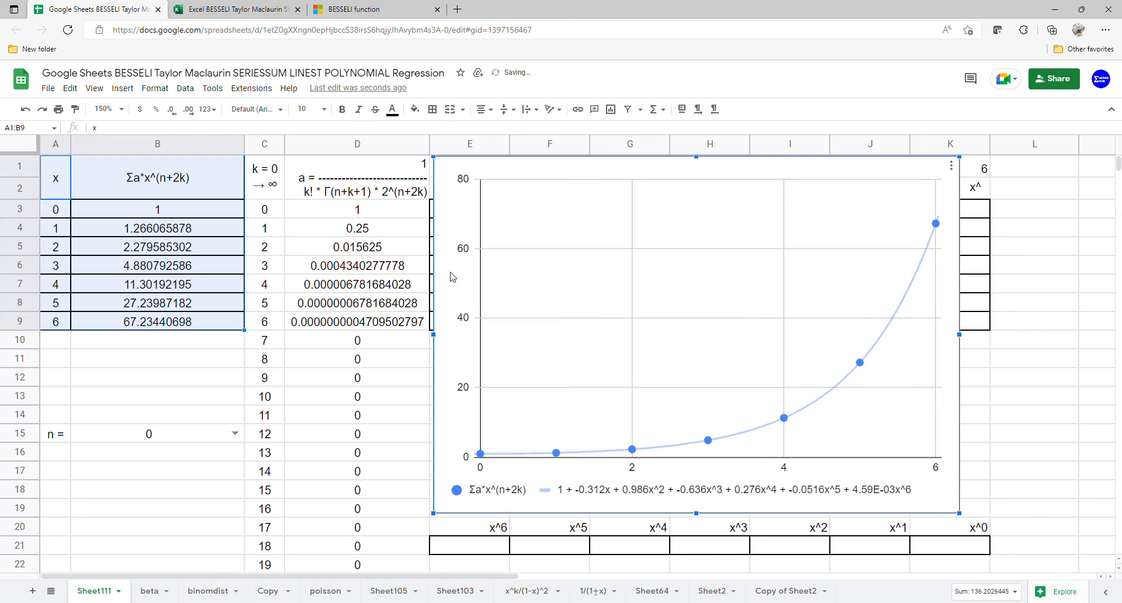
drag(450, 275, 1026, 275)
Step: Enter =ARRAYFORMULA(ARRAYFORMULA(A3:A9^E1:K1)) in E3 to fill the table with powers of x from 0 to 6
click(488, 215)
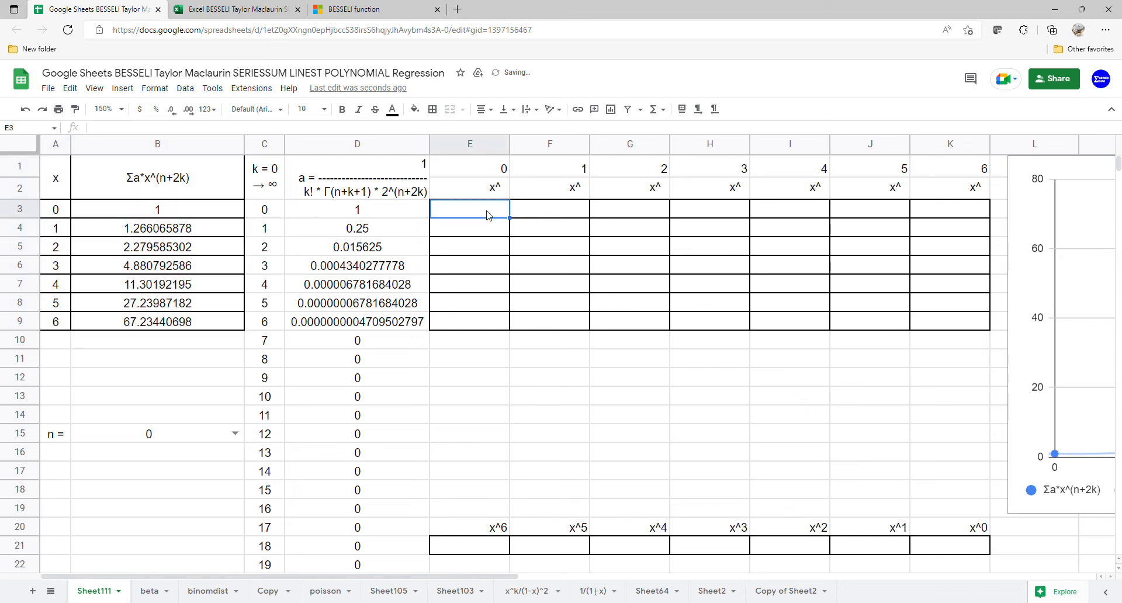
text(=)
text(ARR)
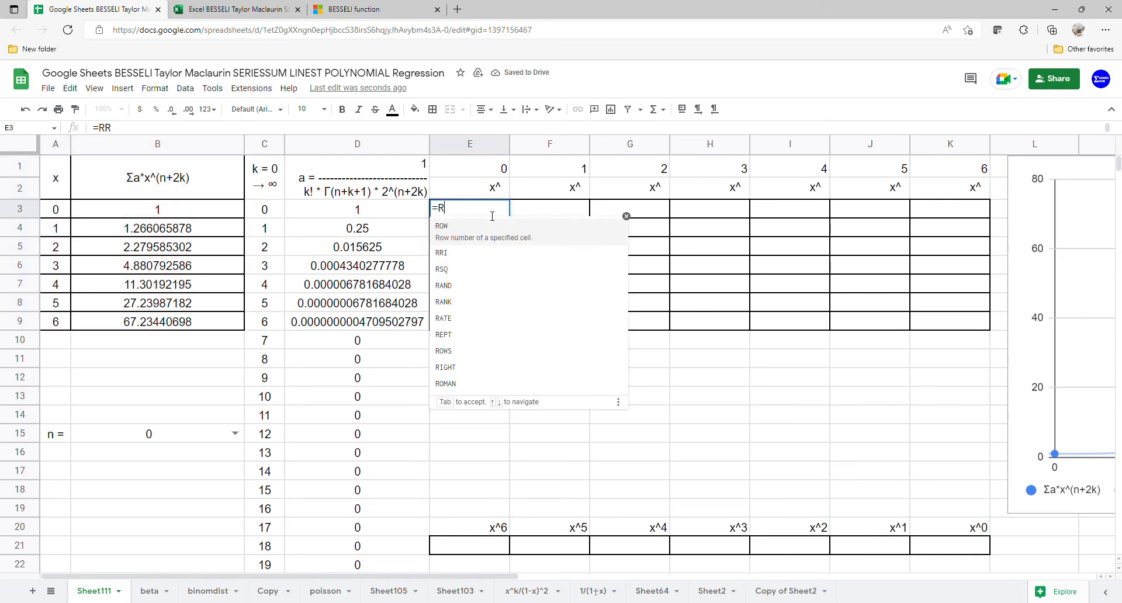
text(AYFORMULA(ARRAYFORMULA()
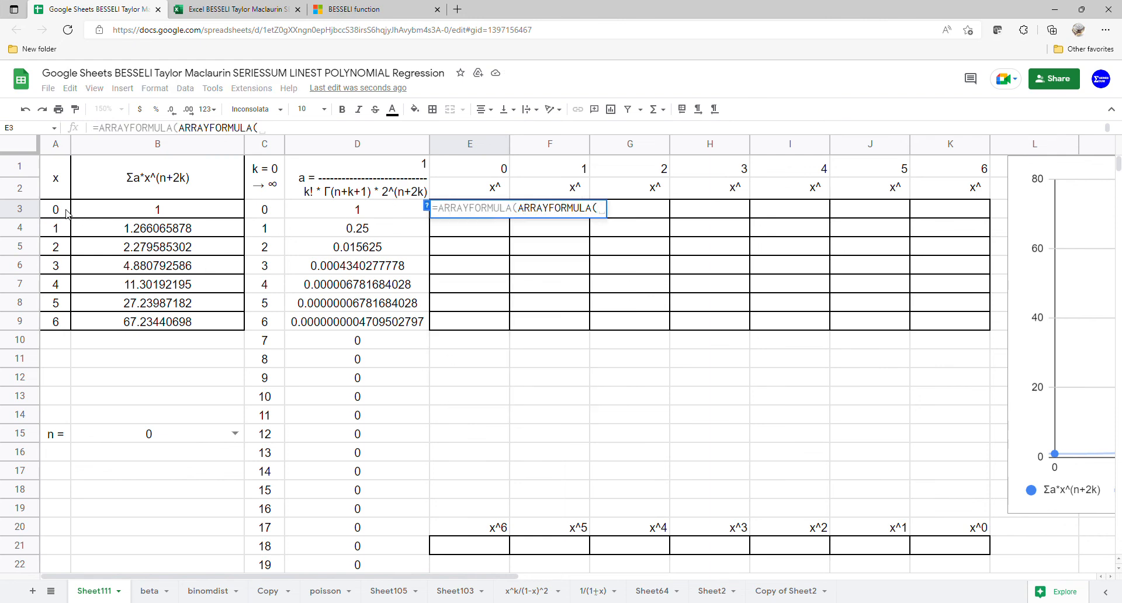
drag(57, 210, 32, 312)
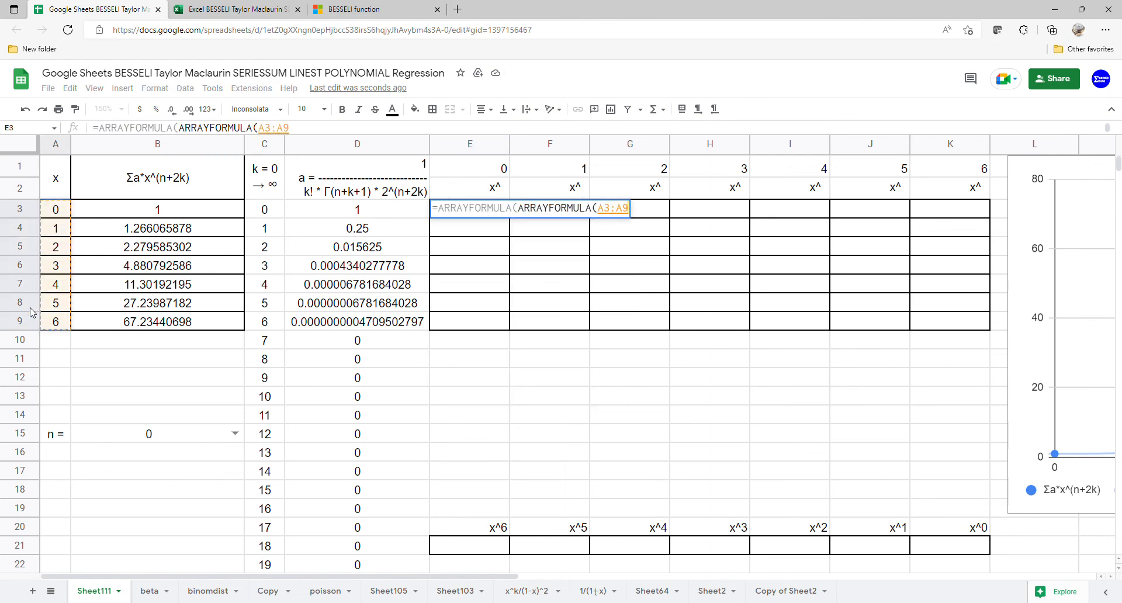
text(^)
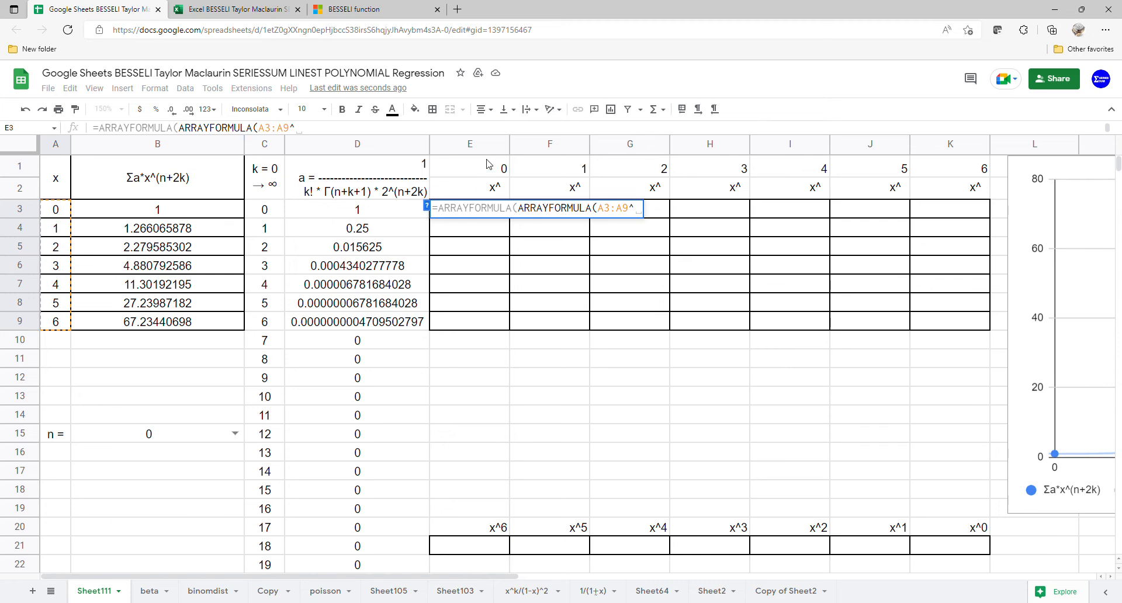
drag(488, 164, 941, 171)
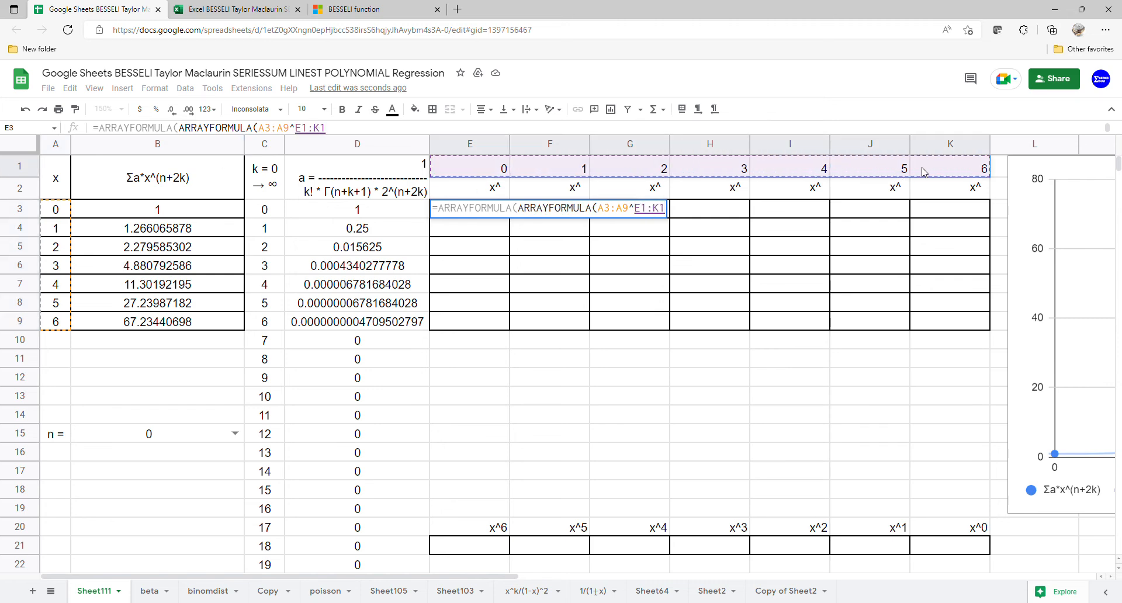
key(Return)
Step: Enter =LINEST(B3:B9,F3:K9) in E21 for the polynomial coefficients, and move the chart back above them over columns E to K
click(484, 550)
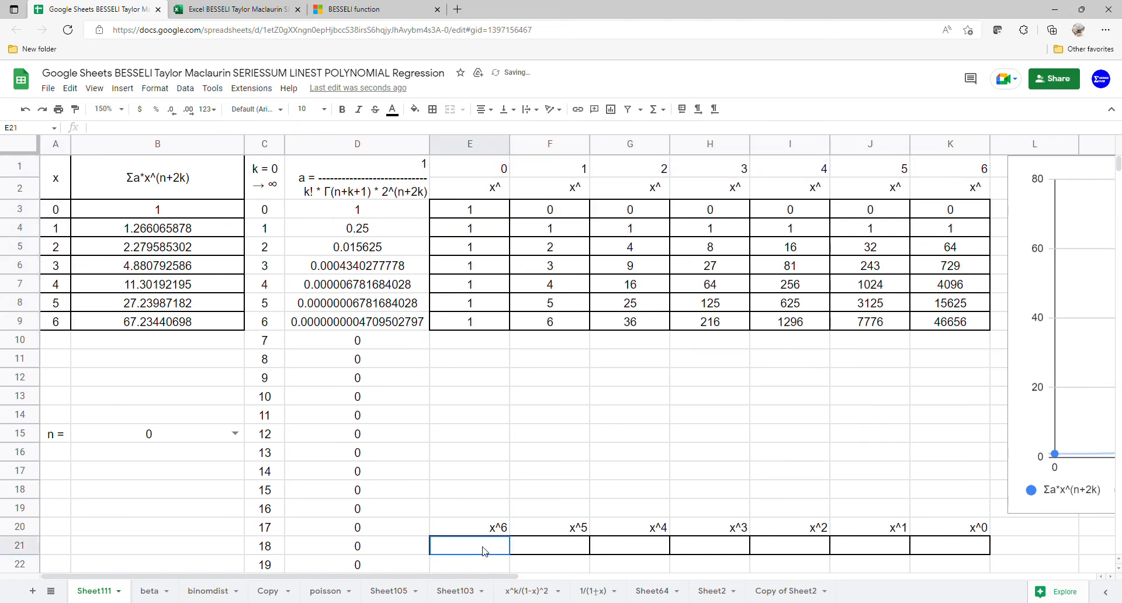
text(=LIN)
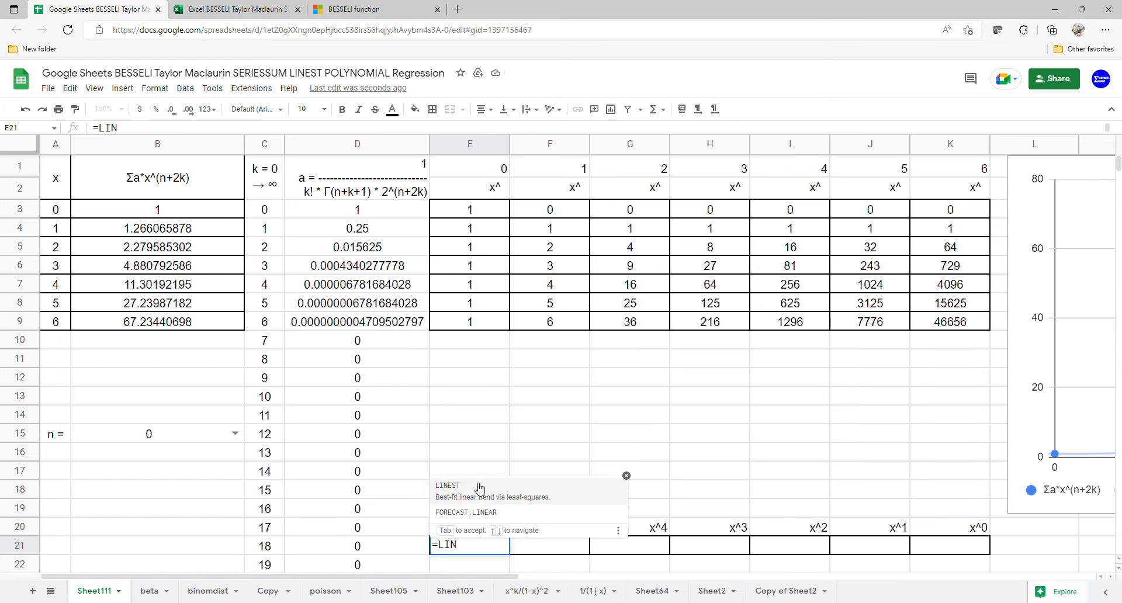
click(479, 487)
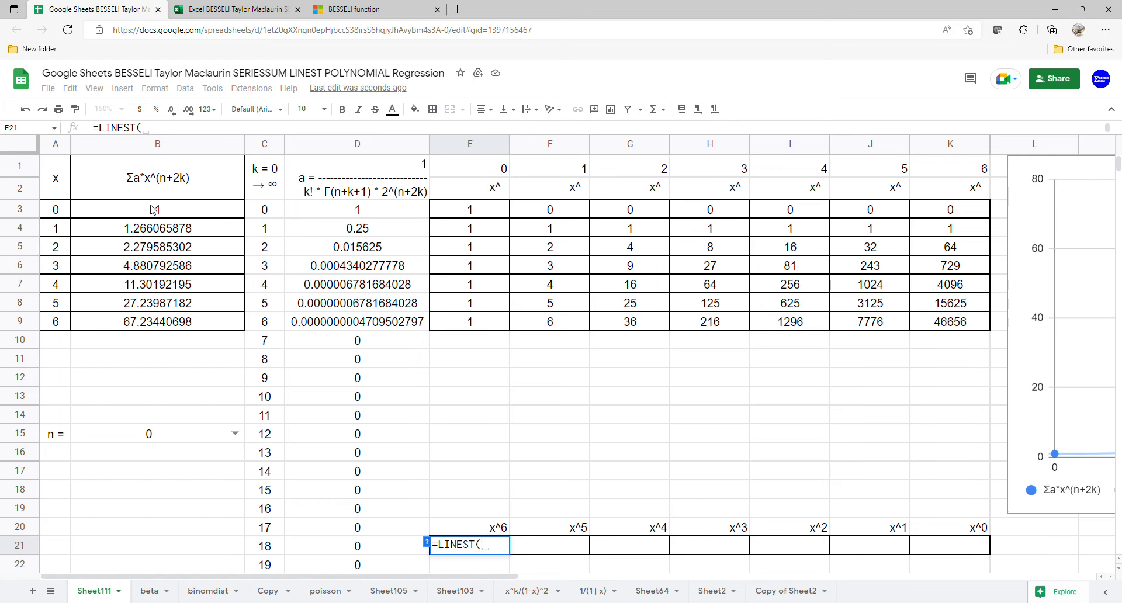
drag(151, 209, 153, 333)
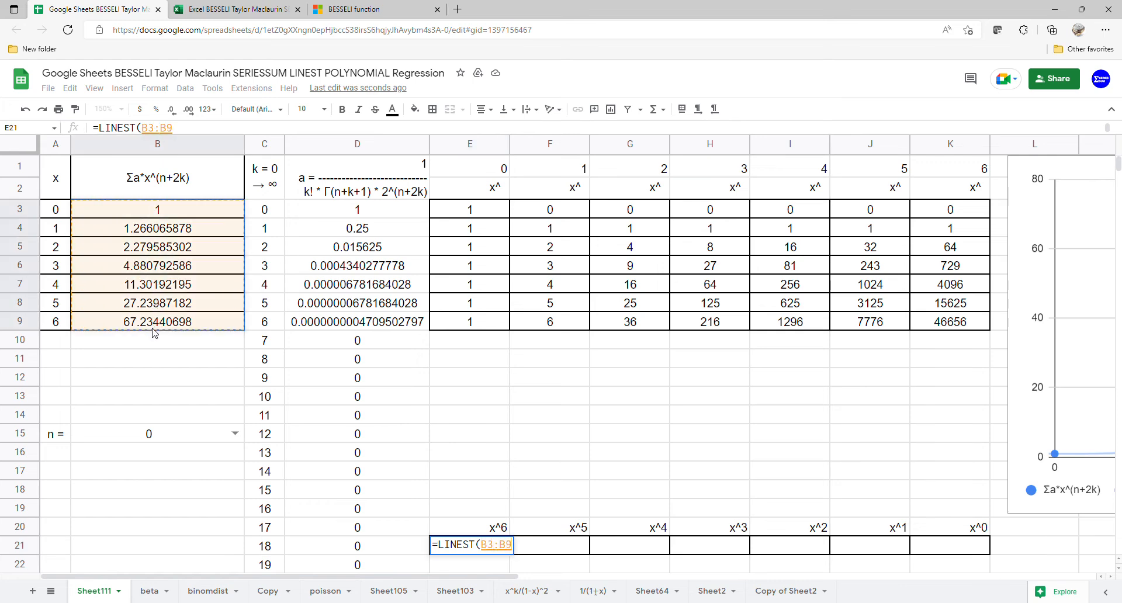
text(,)
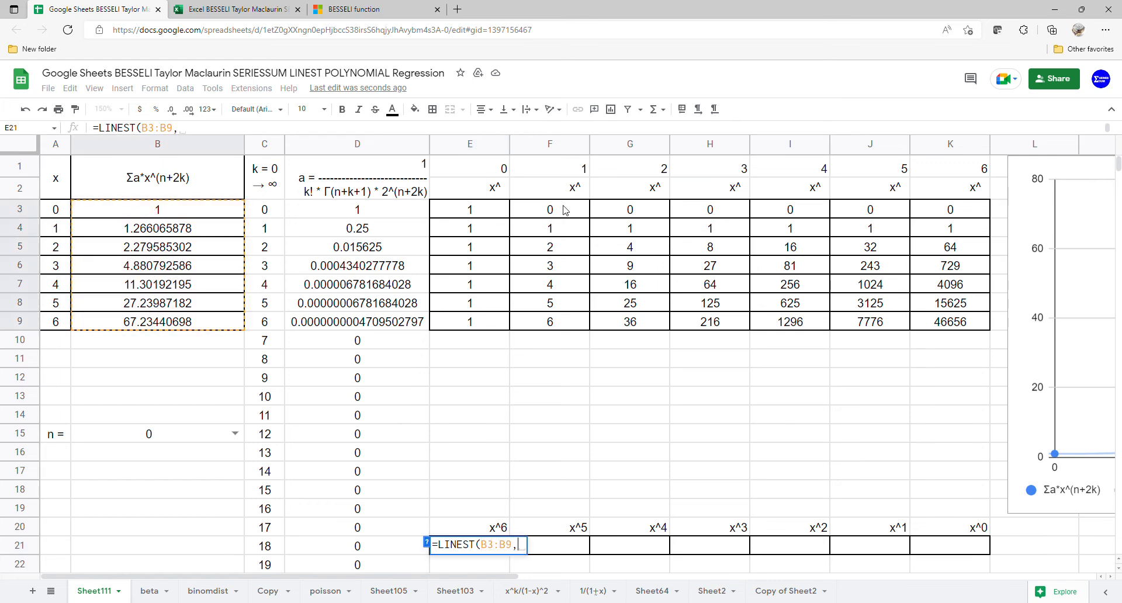
drag(565, 211, 971, 323)
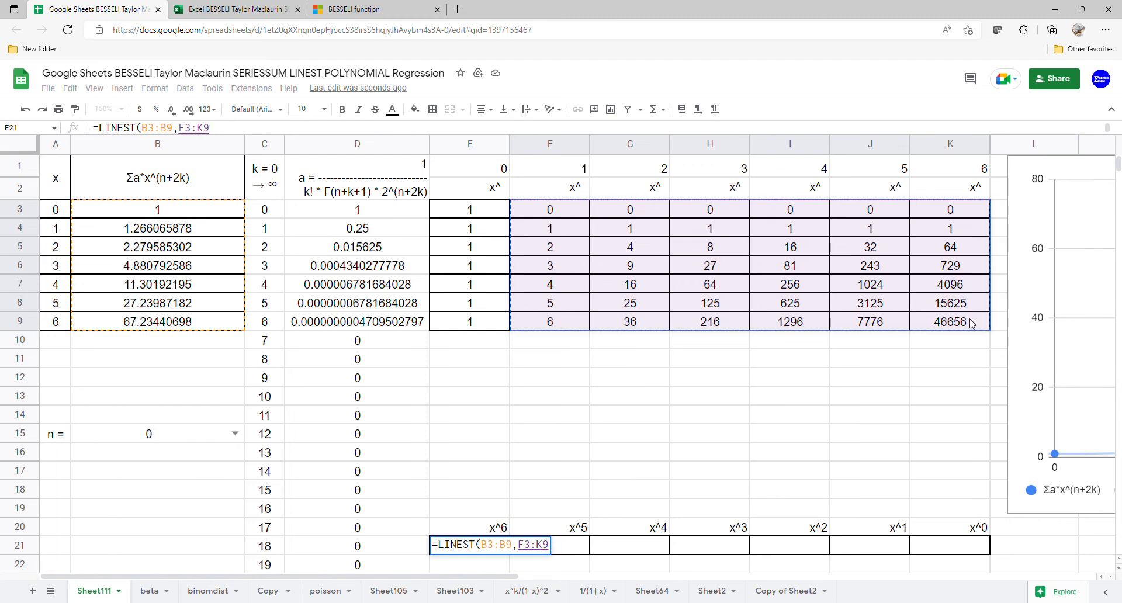
key(Return)
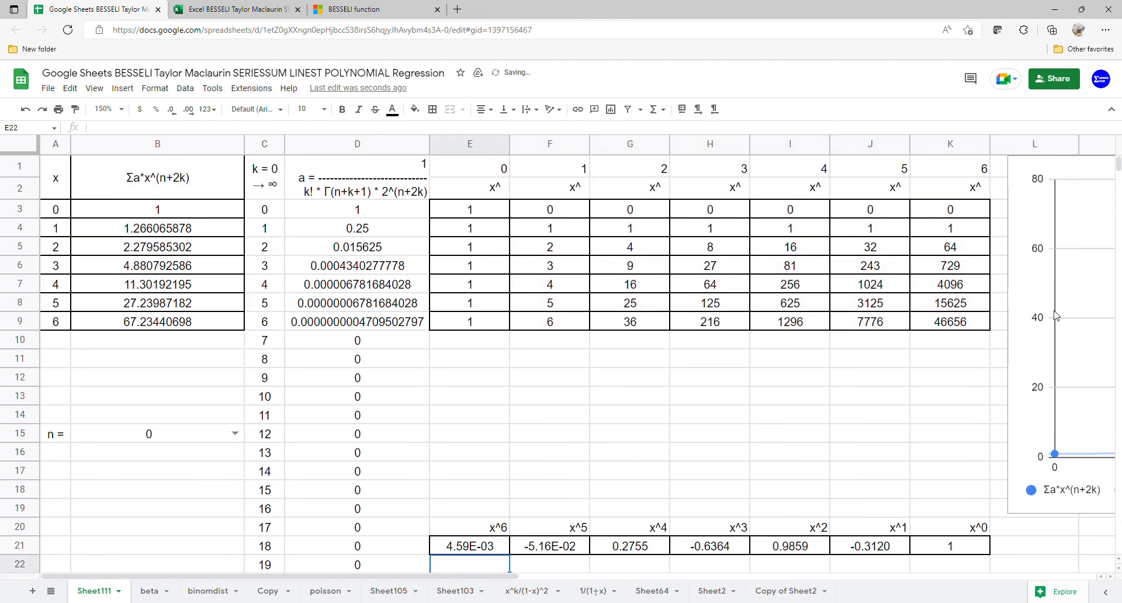
drag(1056, 316, 475, 315)
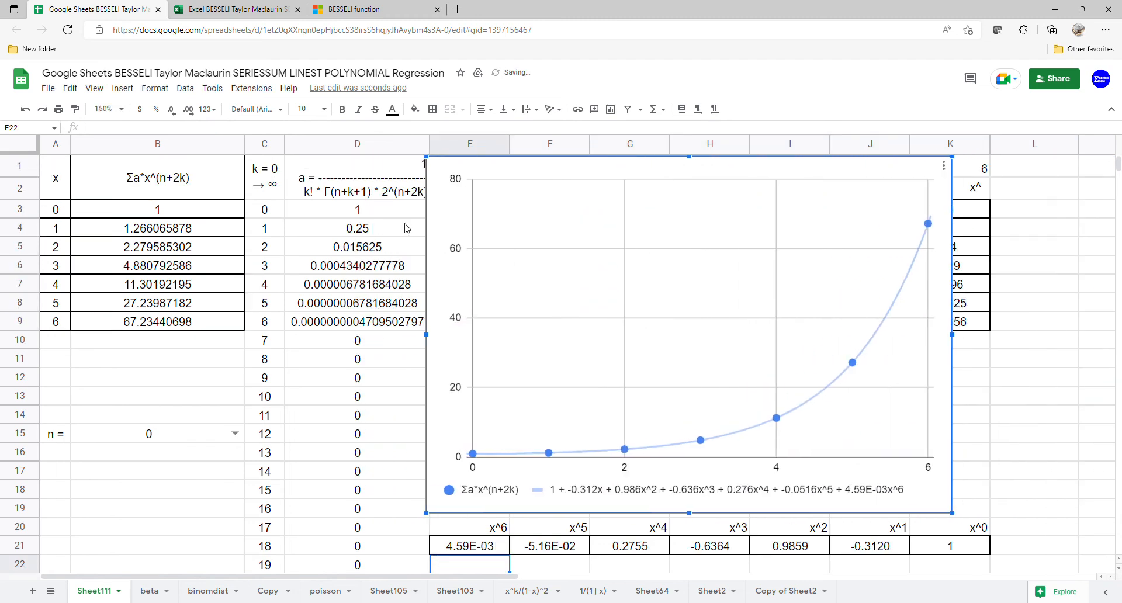
Step: Compare the polynomial coefficients in F20:L22 of the Excel workbook with those in E20:K21 of the Google Sheets file
click(198, 11)
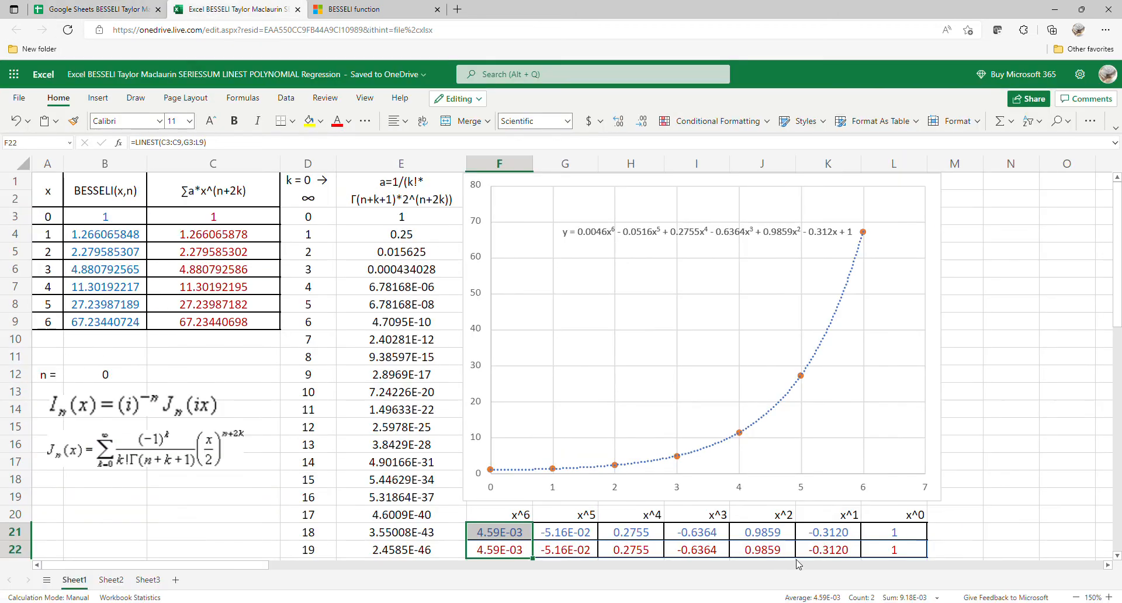
drag(894, 514, 533, 553)
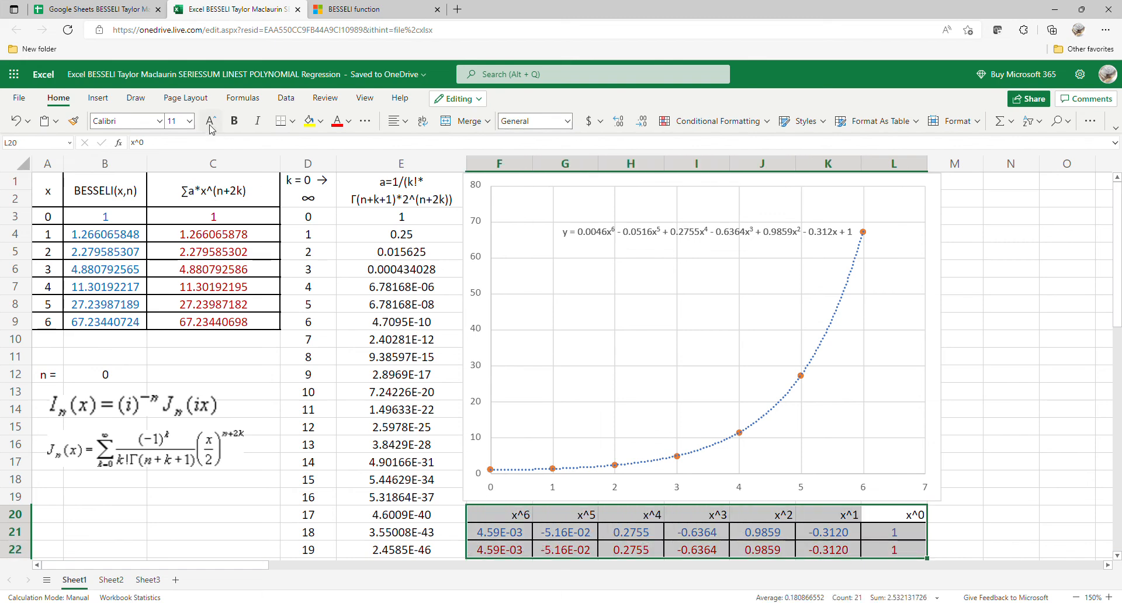
click(132, 10)
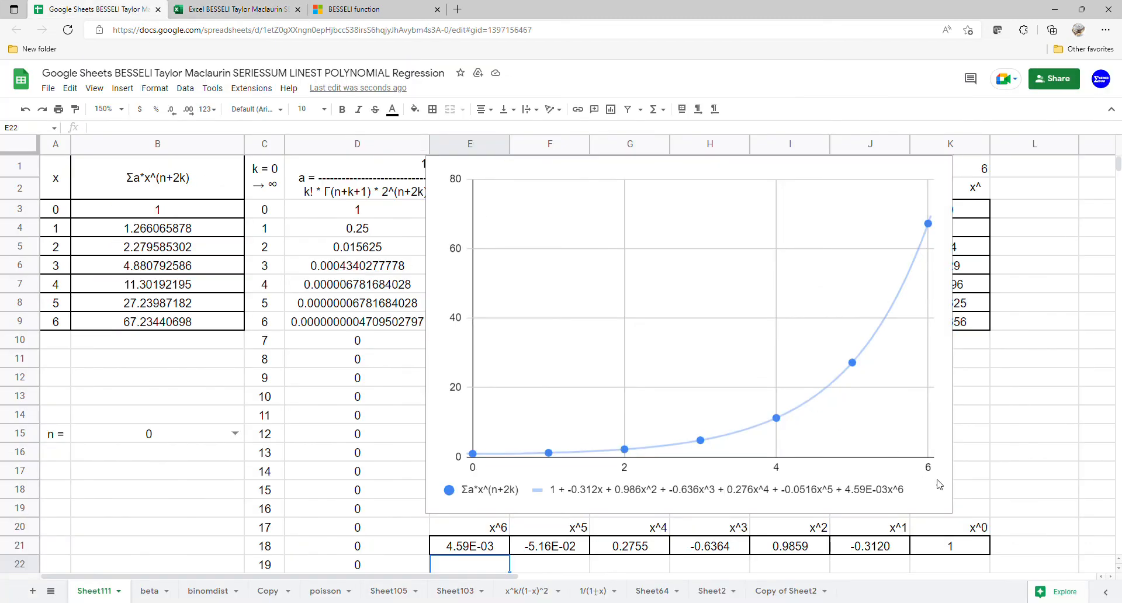
drag(978, 543, 500, 535)
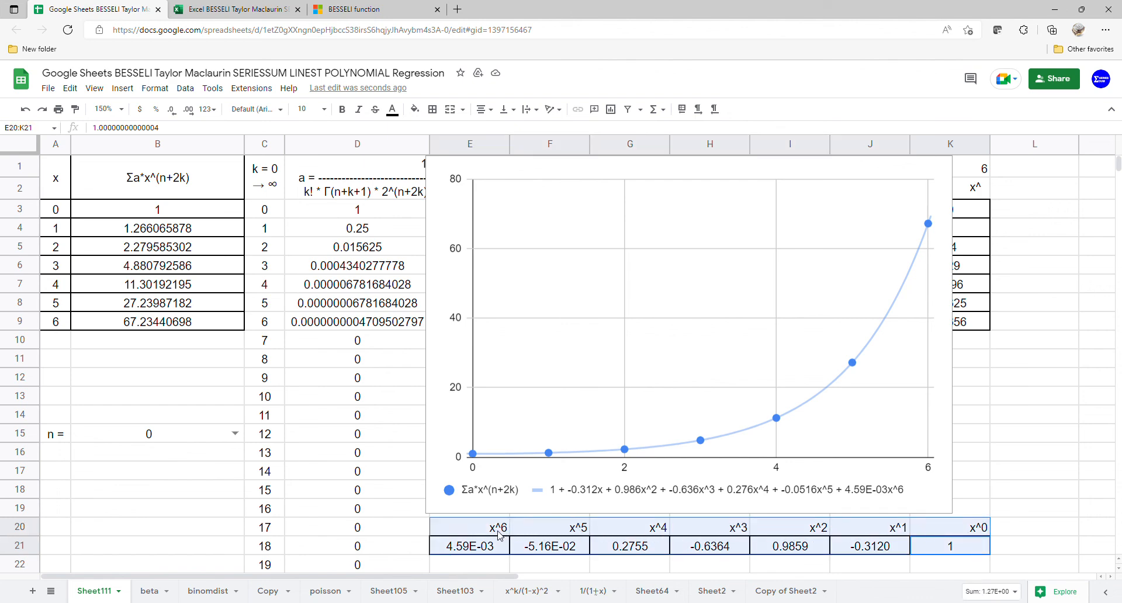
Step: Set n to 1 in B15 and widen the chart into column L so the full trendline equation fits
click(235, 433)
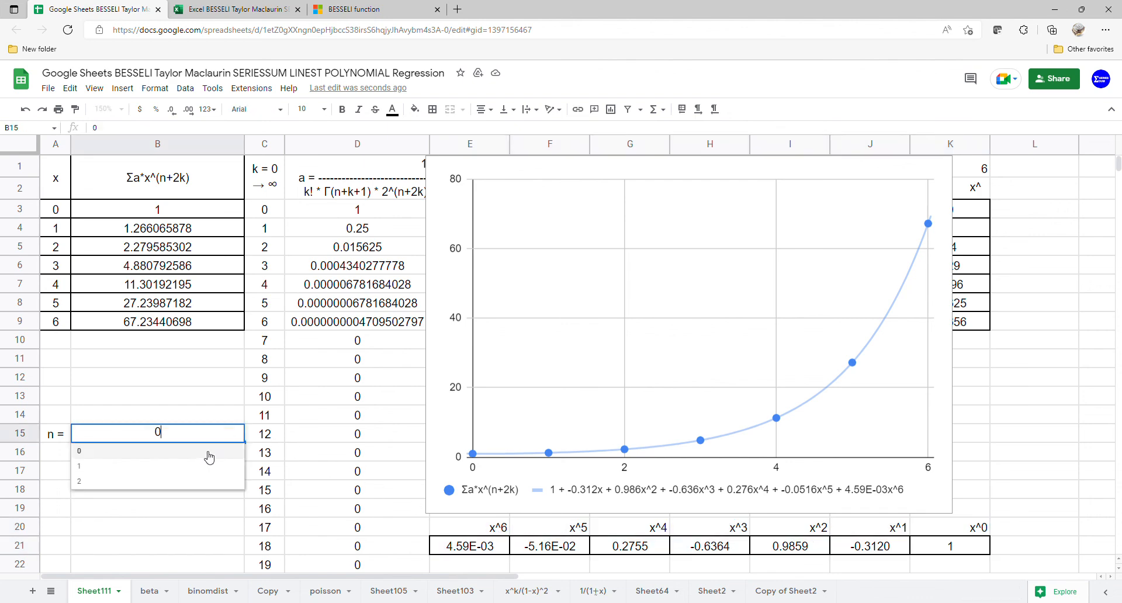
click(203, 466)
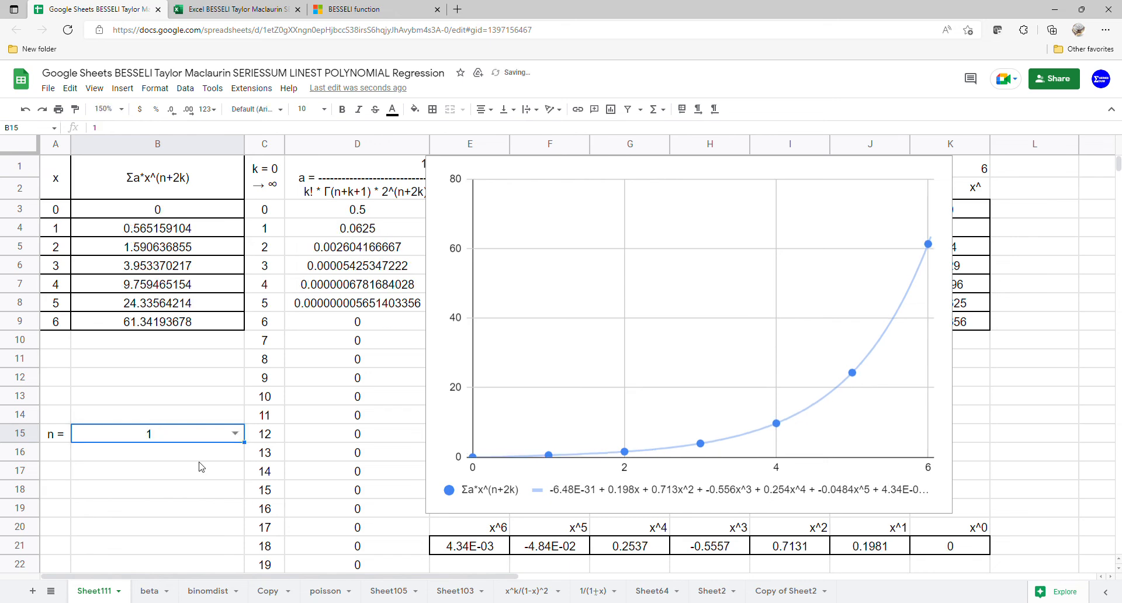
click(935, 395)
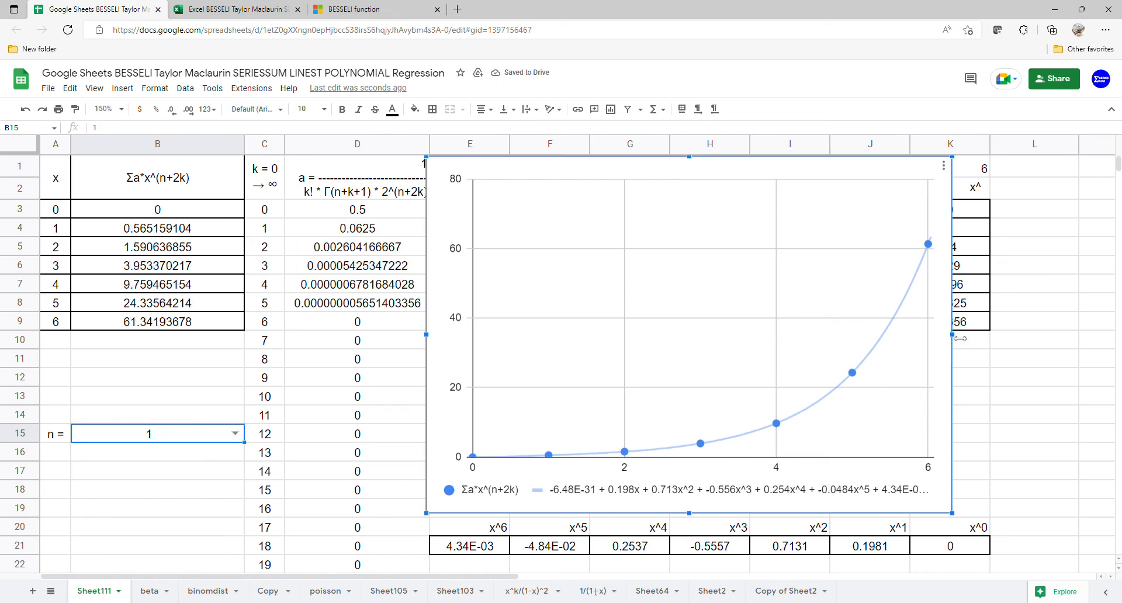
drag(960, 338, 1034, 336)
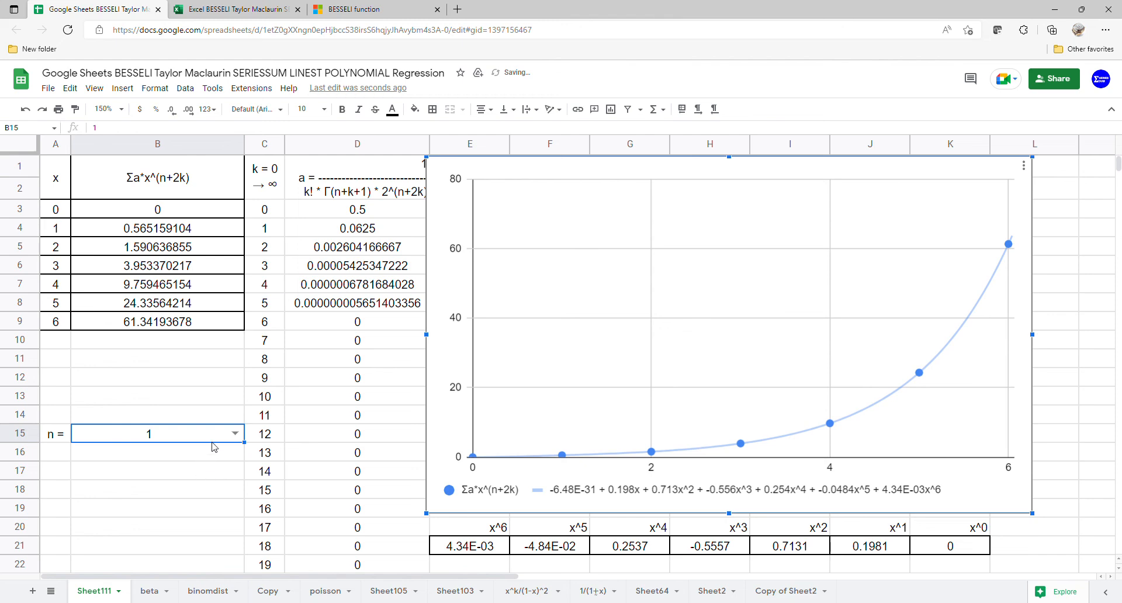
Step: Set n to 2 in B15 of the Google Sheets file
click(229, 433)
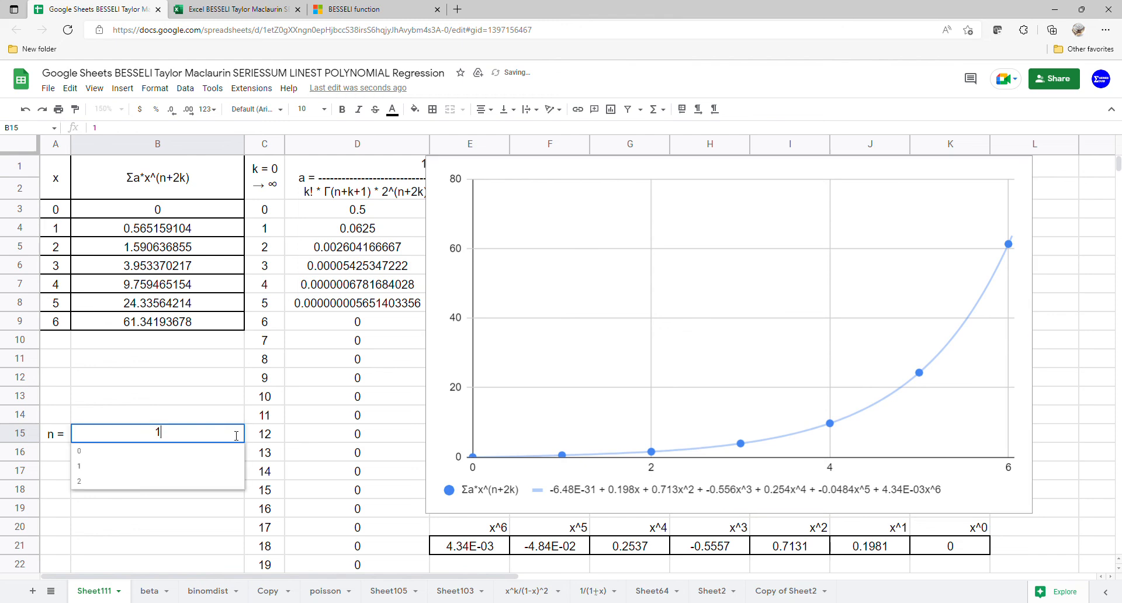
click(194, 487)
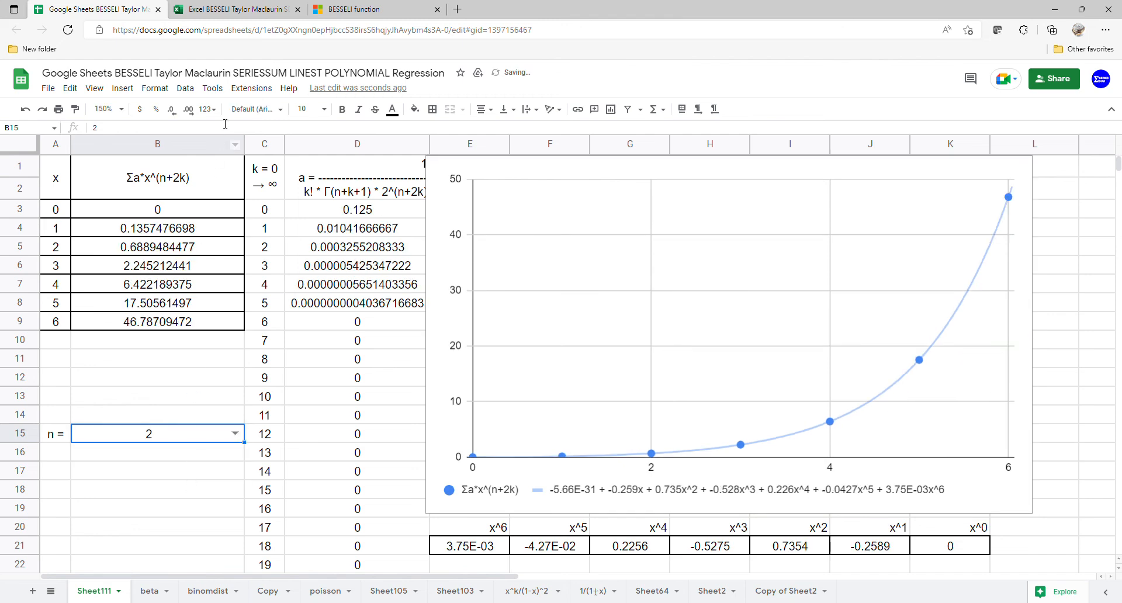
Step: Switch to the Excel workbook, set n to 1 in B12 and reload the page to recalculate it
click(241, 17)
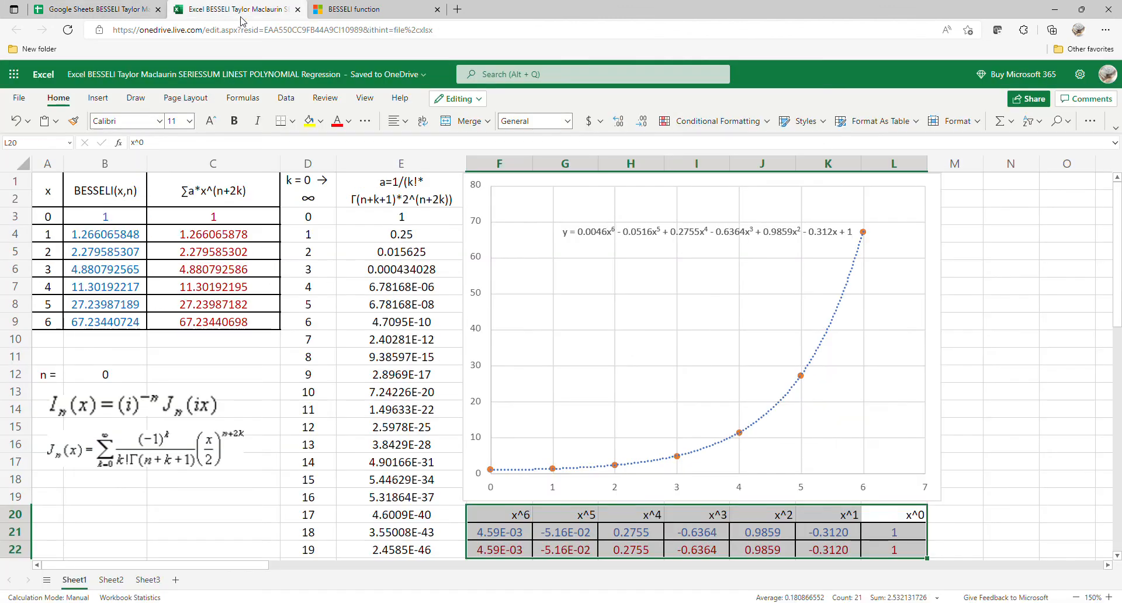
click(140, 376)
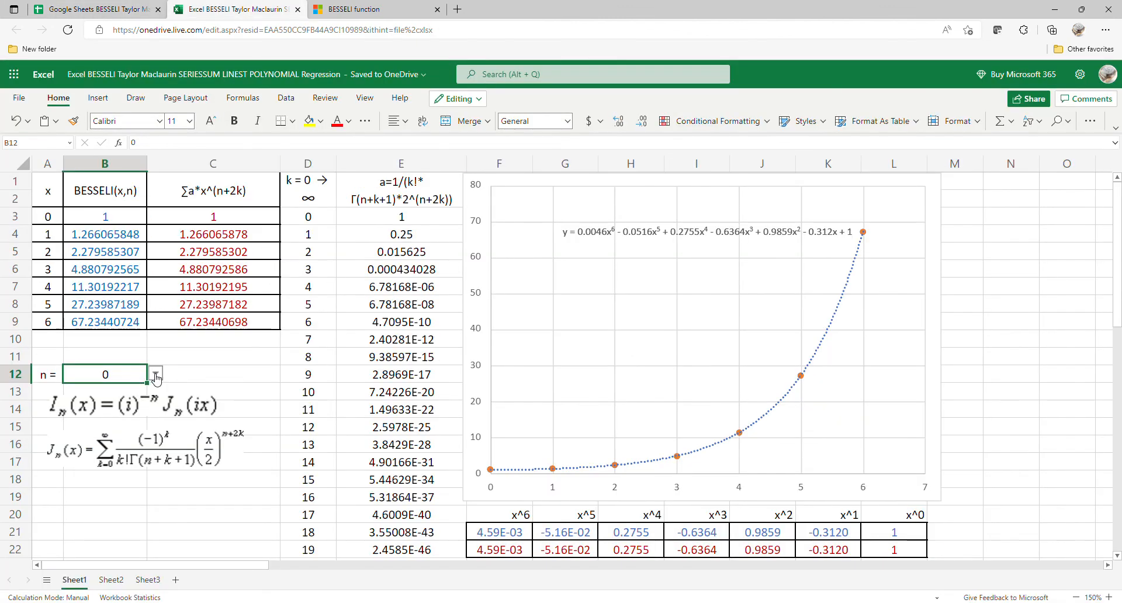
click(155, 376)
click(119, 418)
click(208, 370)
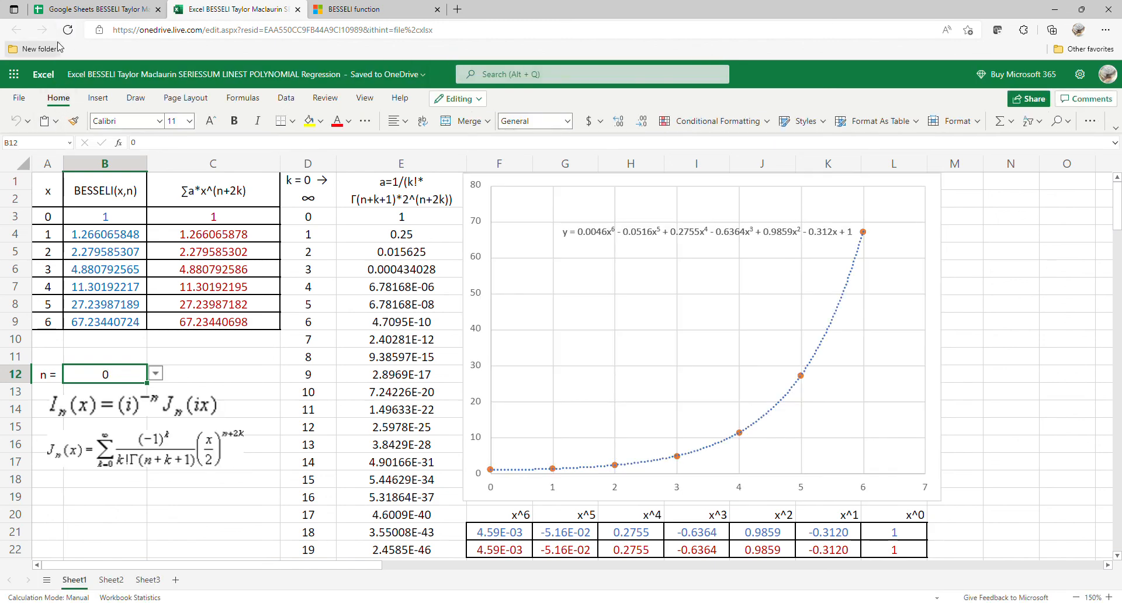
click(64, 33)
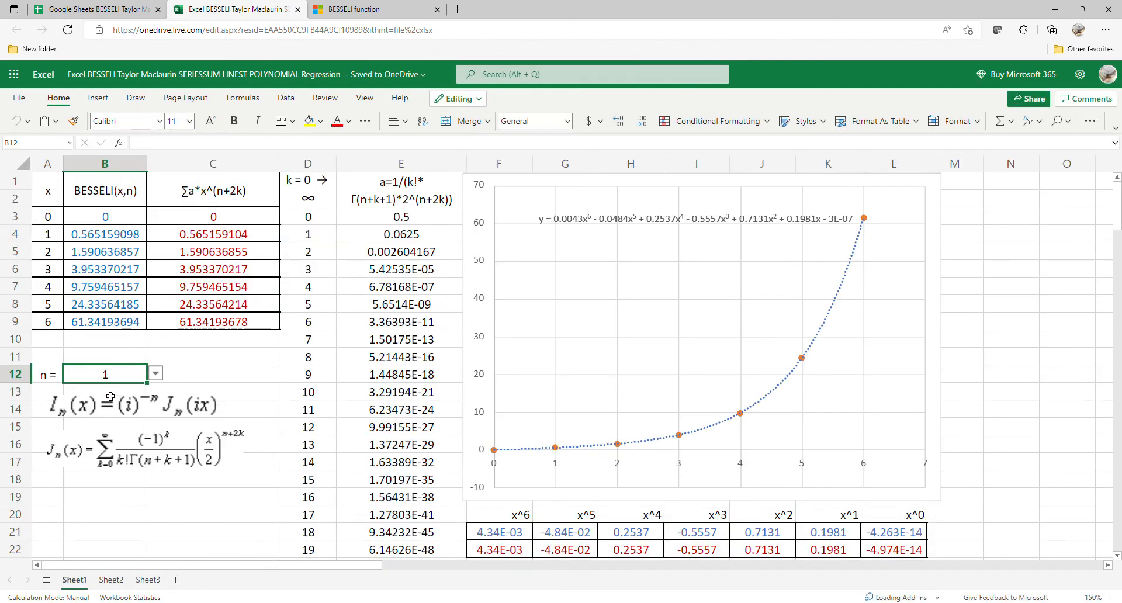
Step: Return to the Google Sheets file and set n to 1 in B15 to match the Excel workbook
click(93, 10)
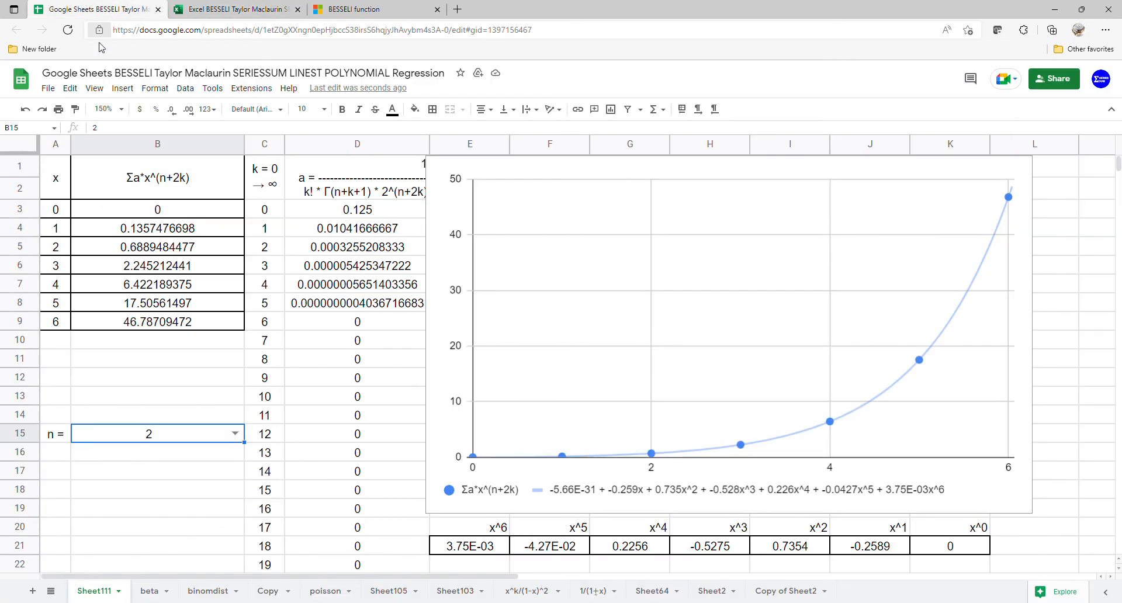
click(235, 433)
click(180, 462)
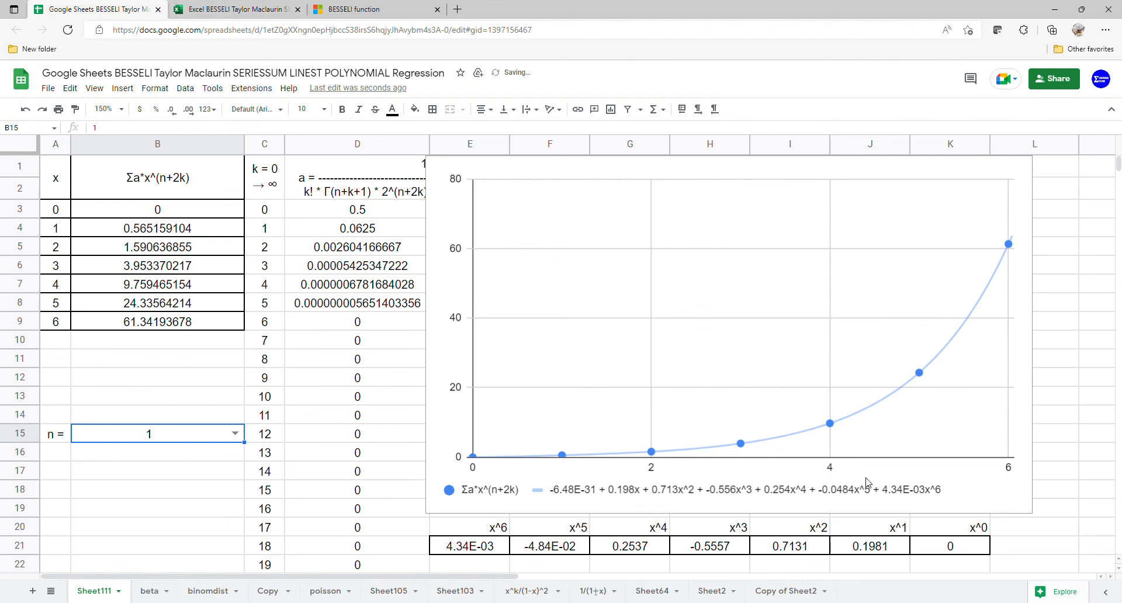
Step: Compare the n = 1 coefficients in E20:K21 of the Google Sheets file with those in rows 20 to 22 of the Excel workbook
drag(951, 545, 471, 538)
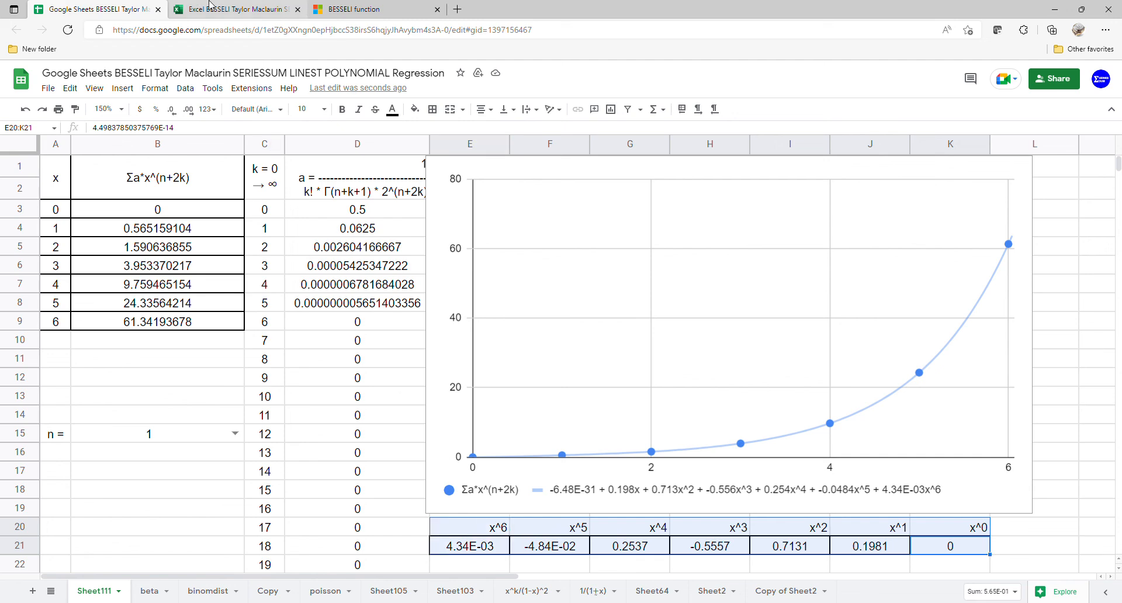
click(225, 11)
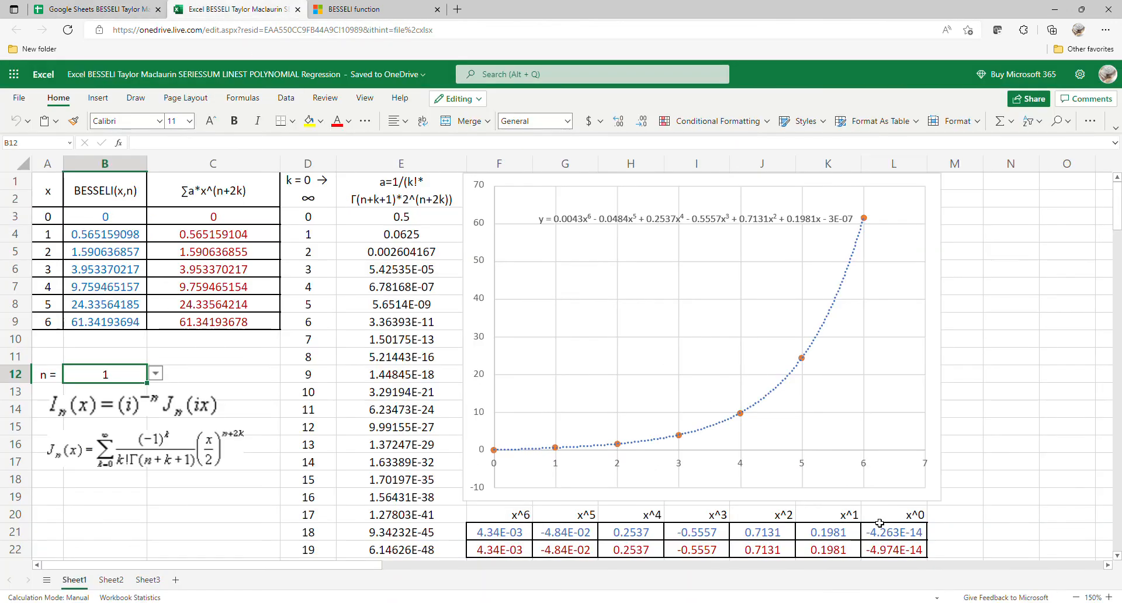
drag(883, 551, 690, 527)
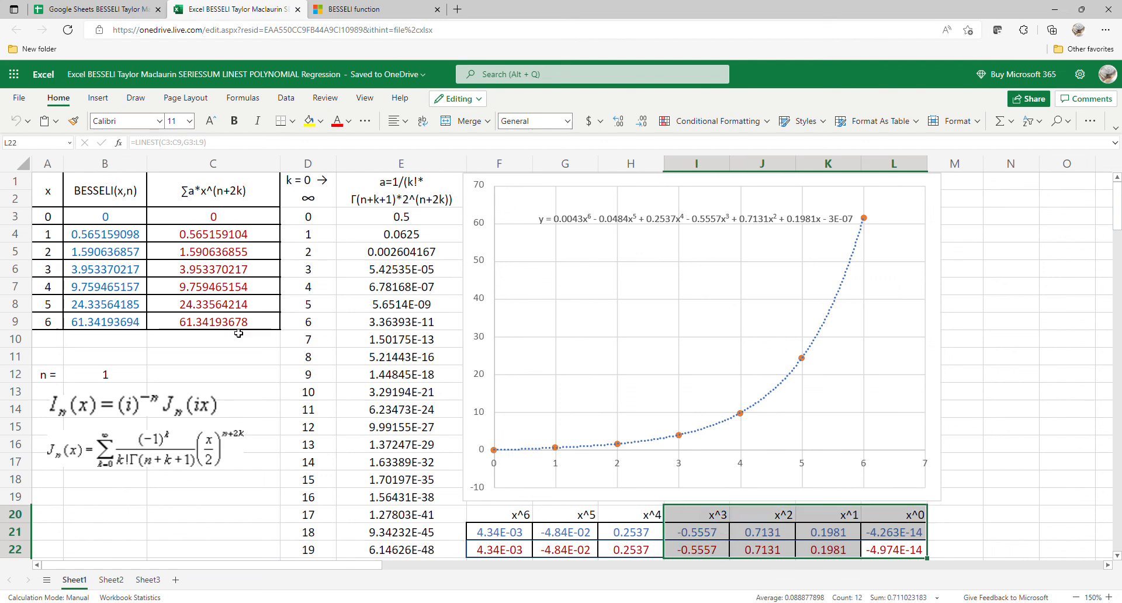
Step: Switch back to the Google Sheets file and change n in B15 to 2
click(116, 10)
click(236, 433)
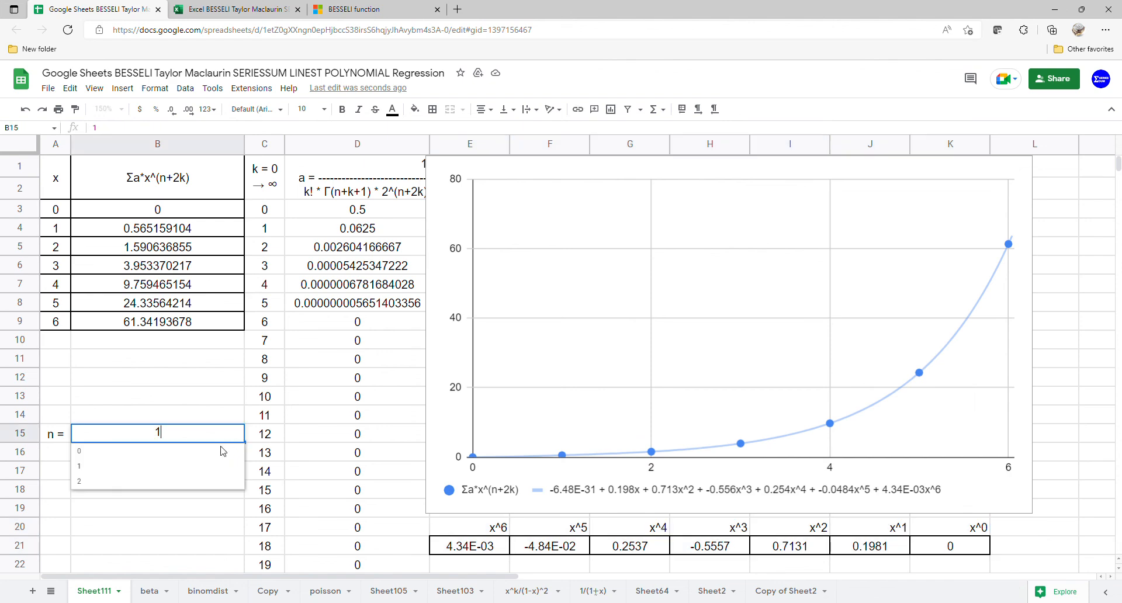
click(184, 485)
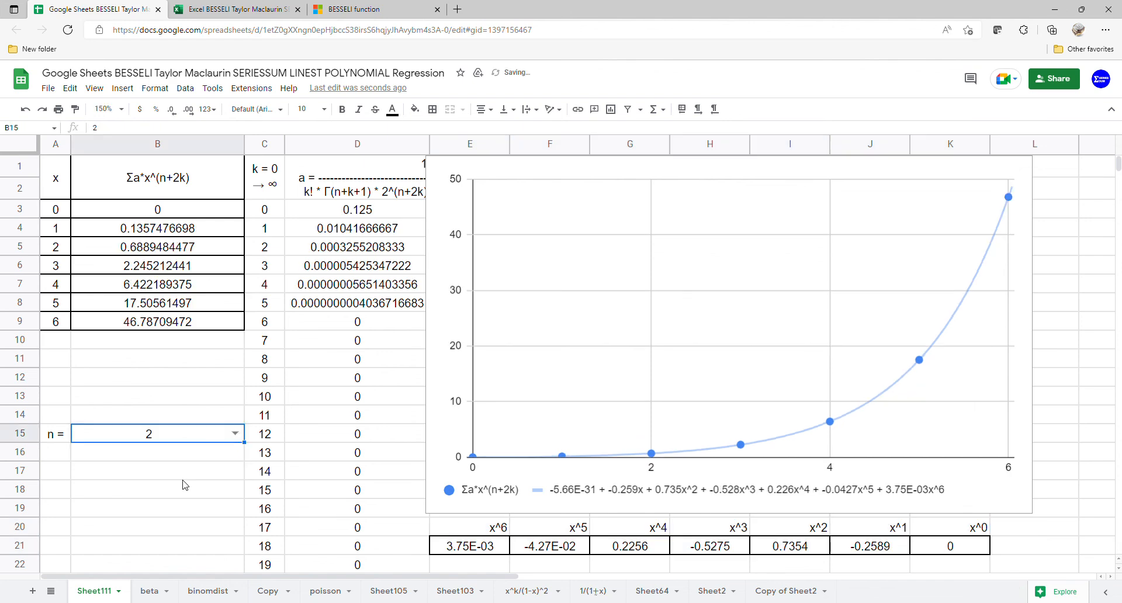
Step: Switch to the Excel workbook, set n to 2 in B12 and reload the page to recalculate it
click(216, 11)
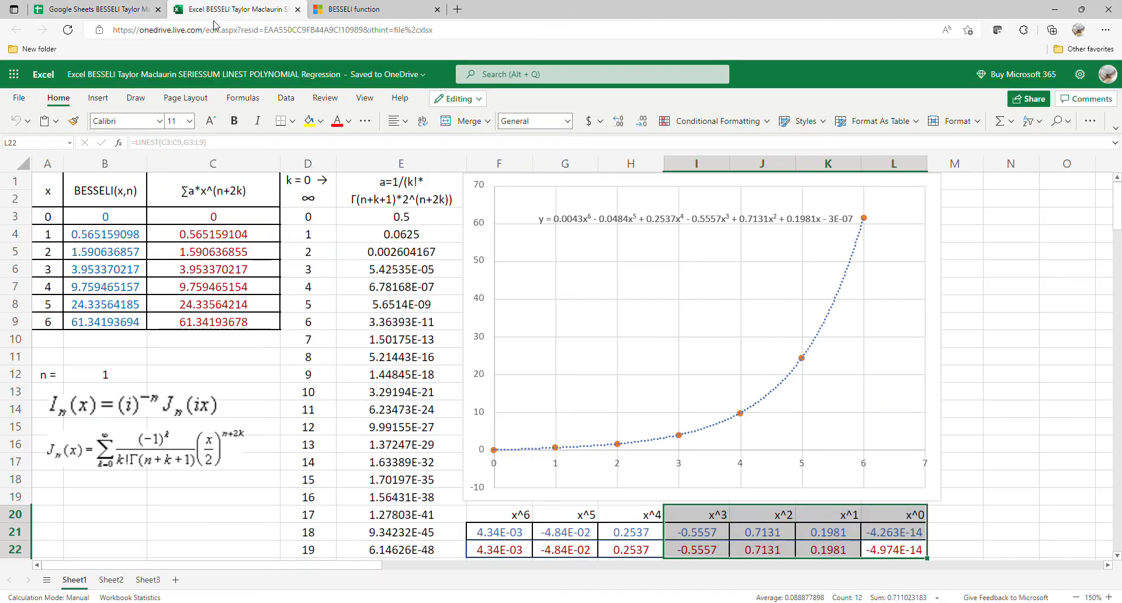
click(136, 378)
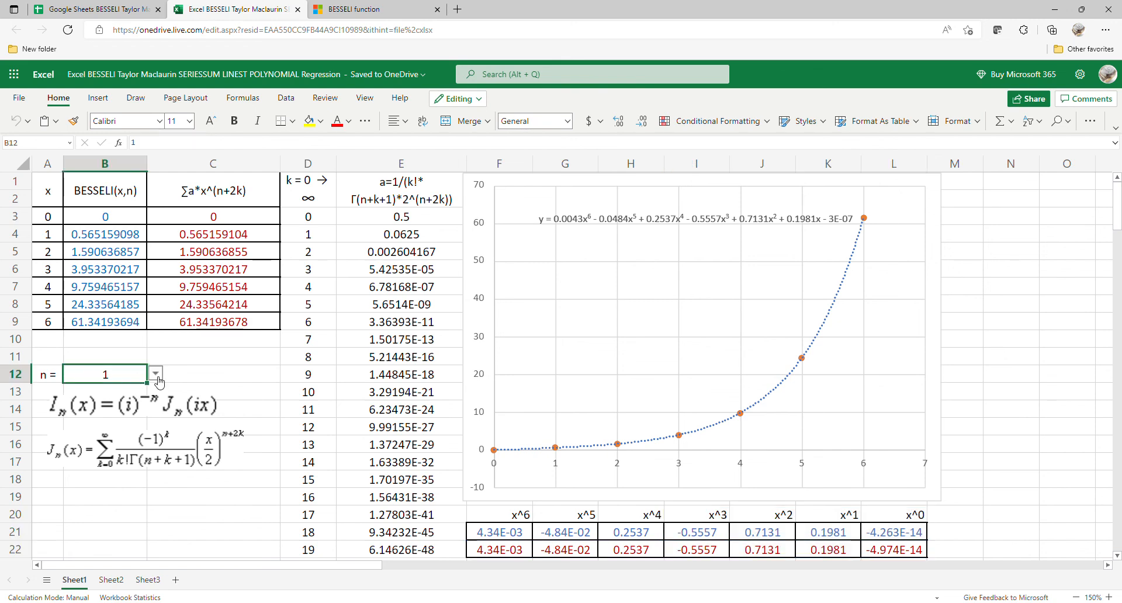
click(161, 381)
click(138, 438)
click(187, 349)
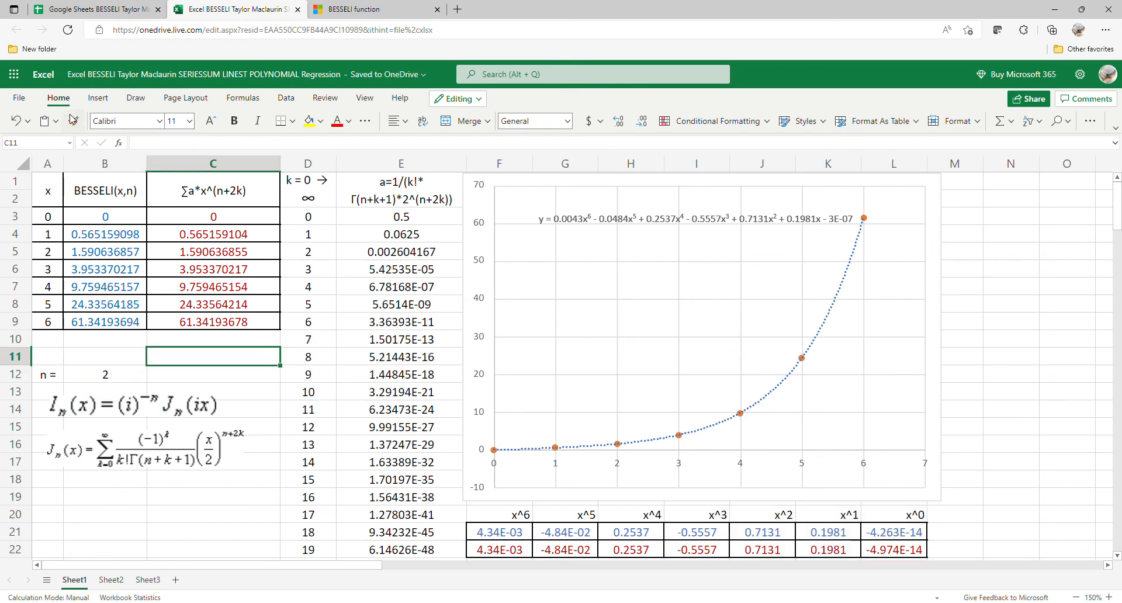
click(68, 30)
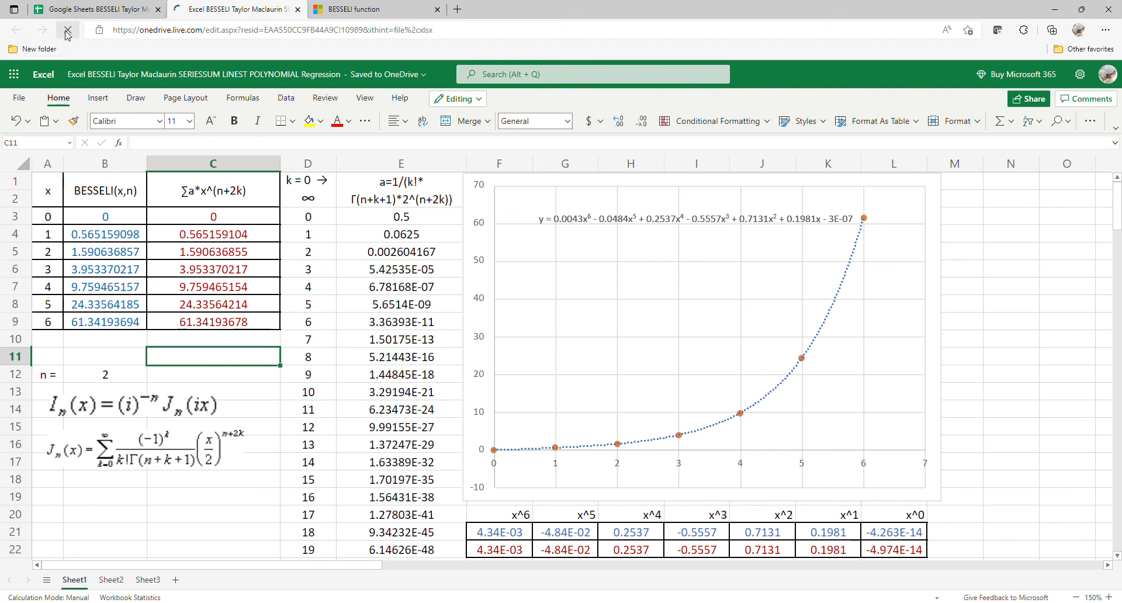